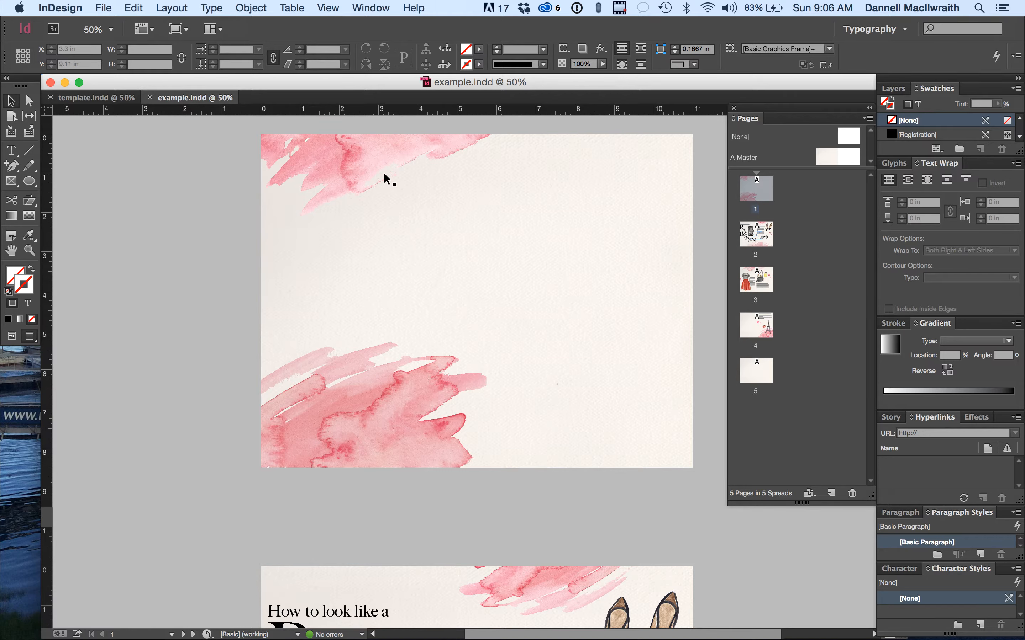
Switch to Finder, look through the files in the assets folder, and return to InDesign
mouse_move(386, 636)
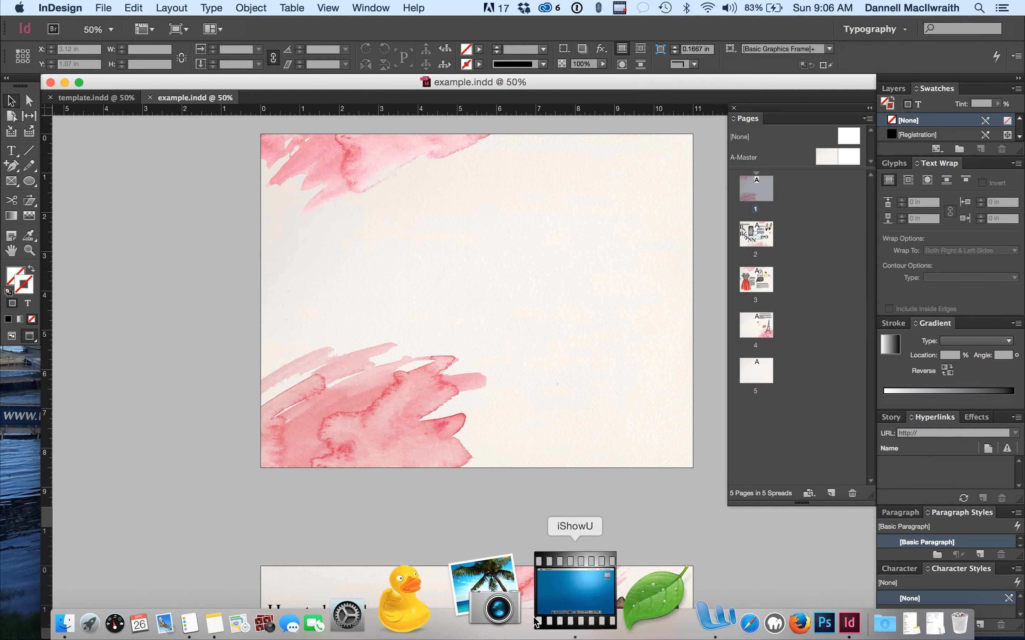
click(195, 600)
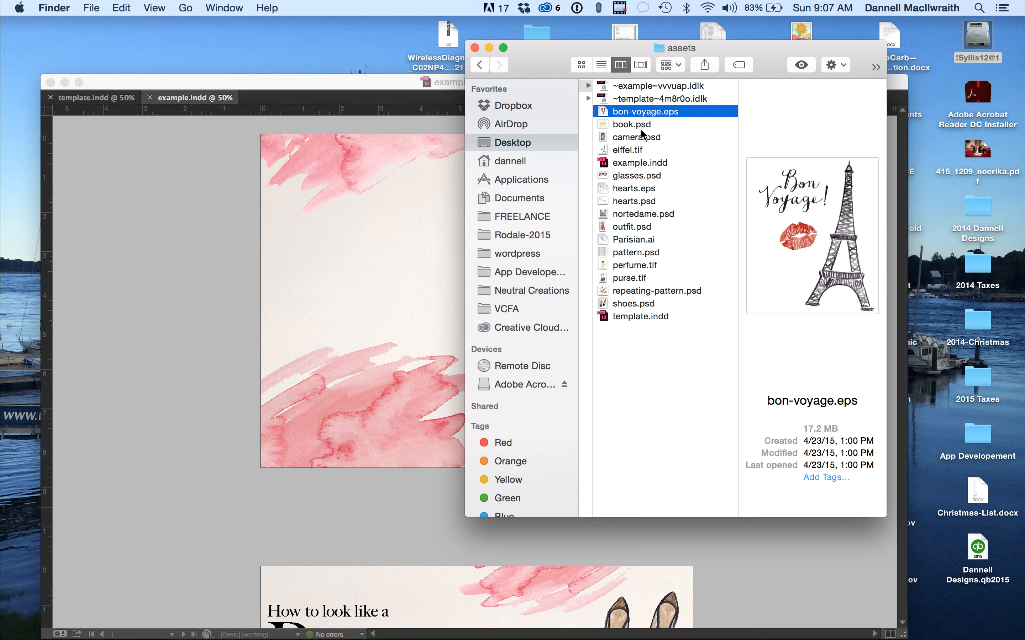
scroll(646, 161, left, 5)
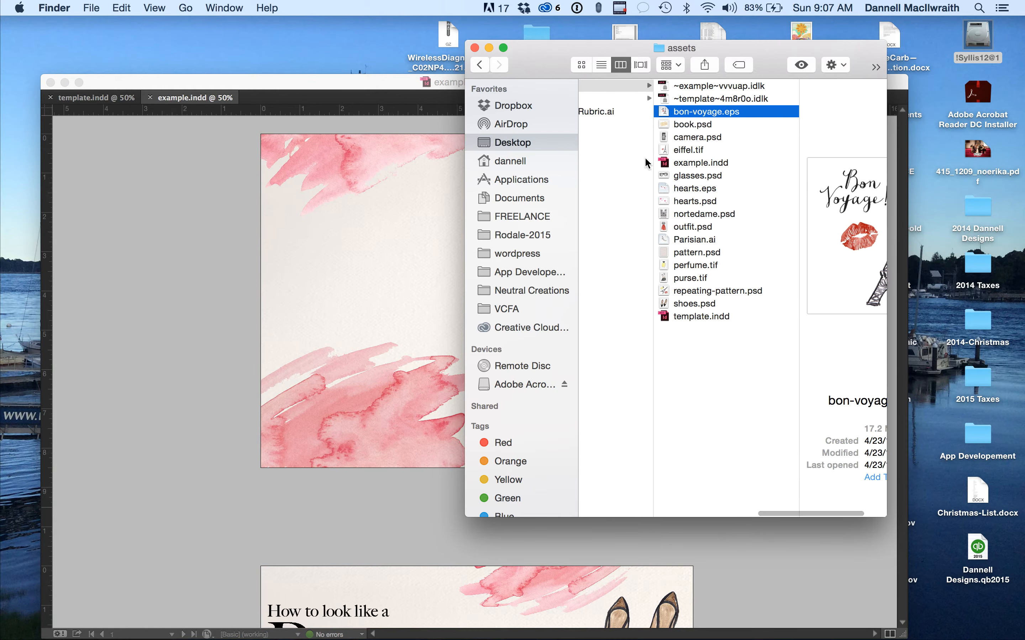
scroll(648, 163, right, 3)
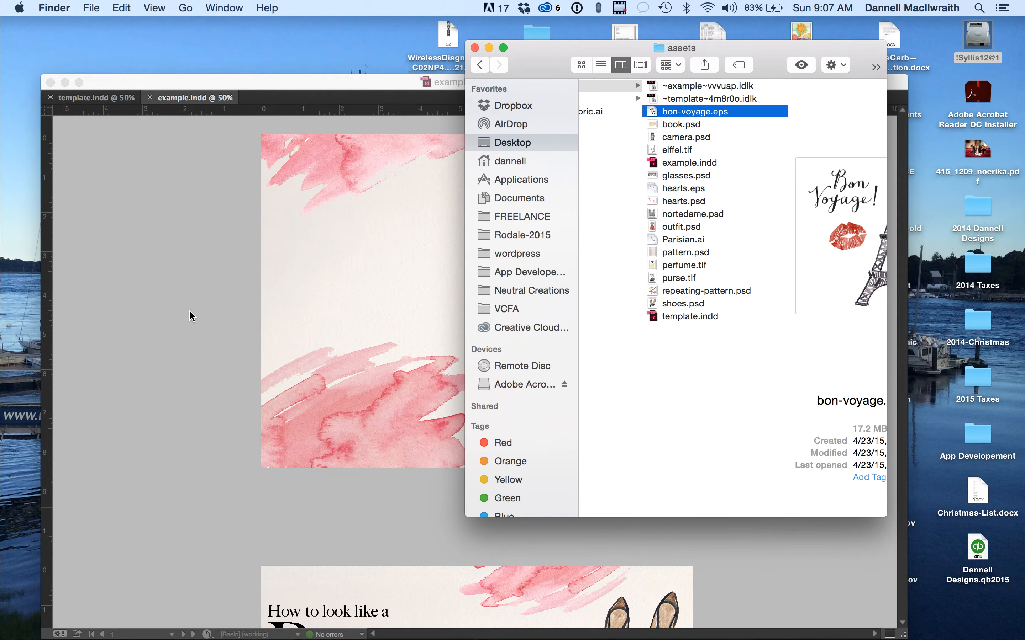
click(70, 316)
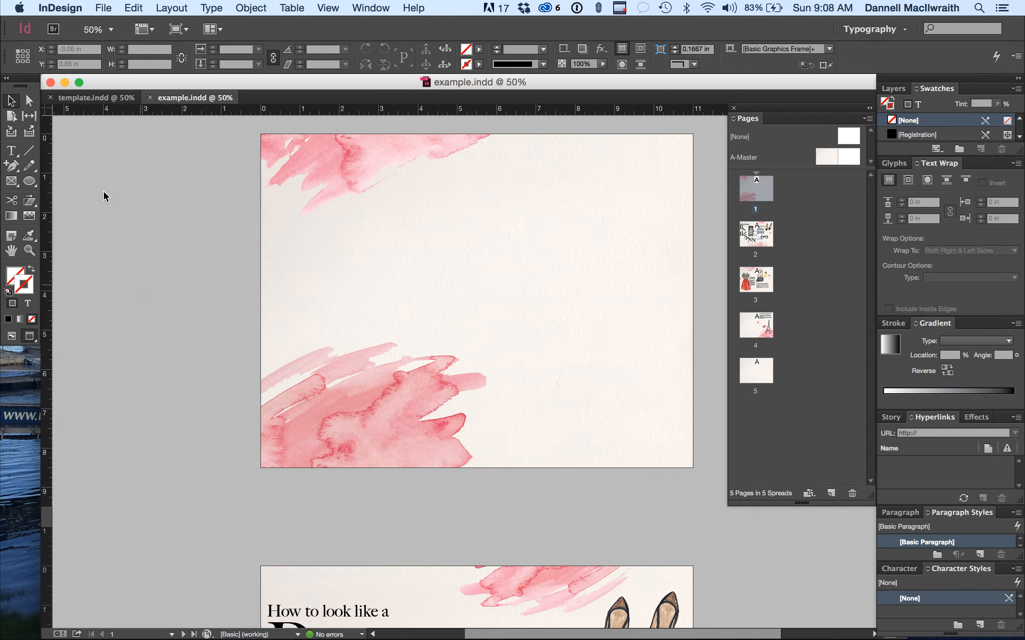
Reset the Typography workspace to its default layout
click(6, 79)
click(6, 80)
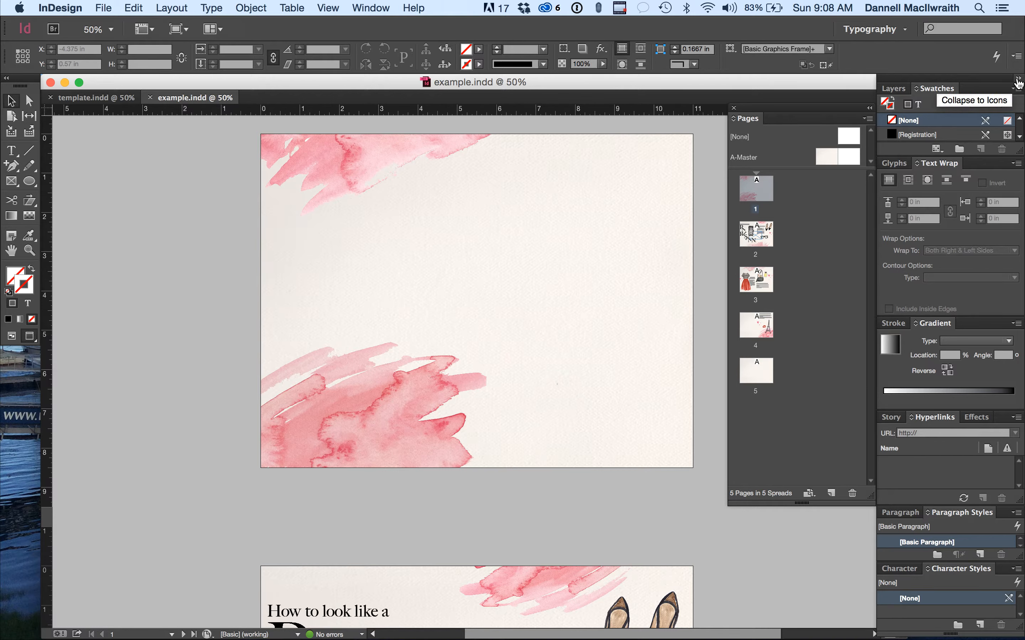
click(1017, 81)
click(905, 29)
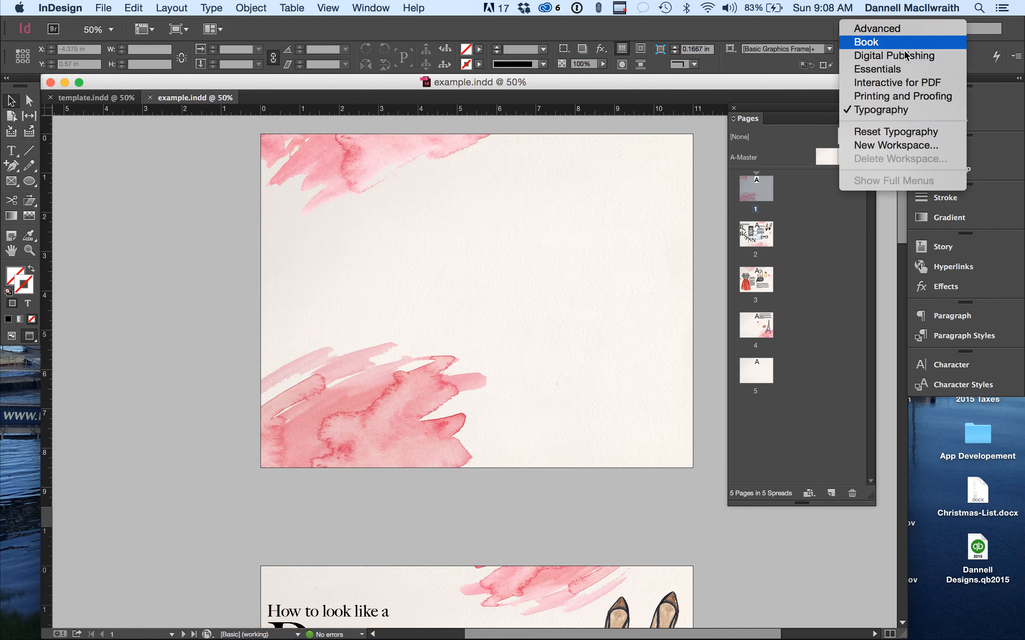
click(901, 135)
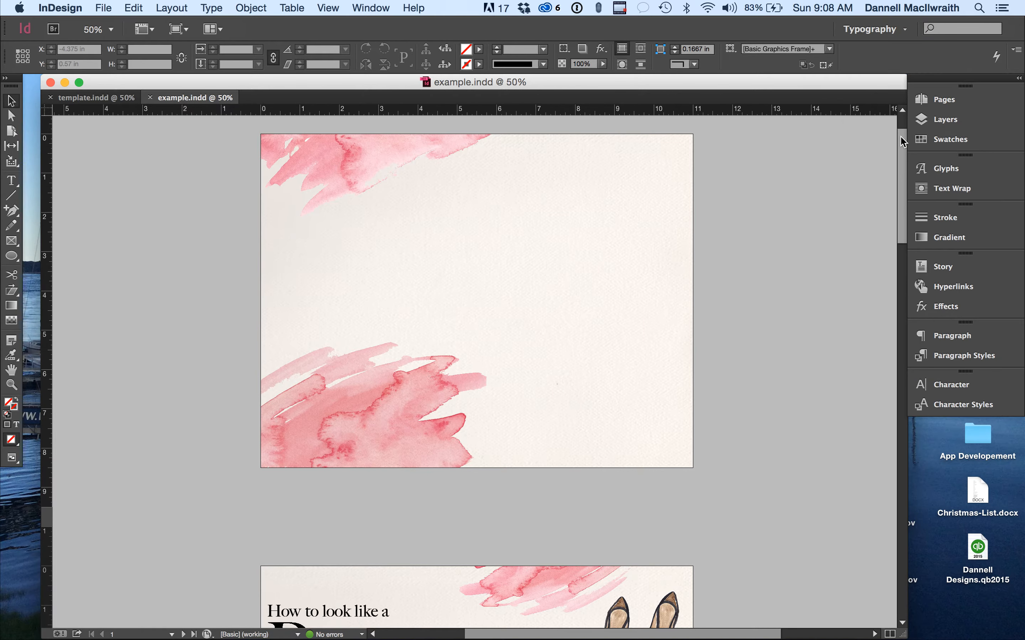
Expand the docked panels, give Swatches more height, and detach Pages as a floating panel over the document window
click(1018, 79)
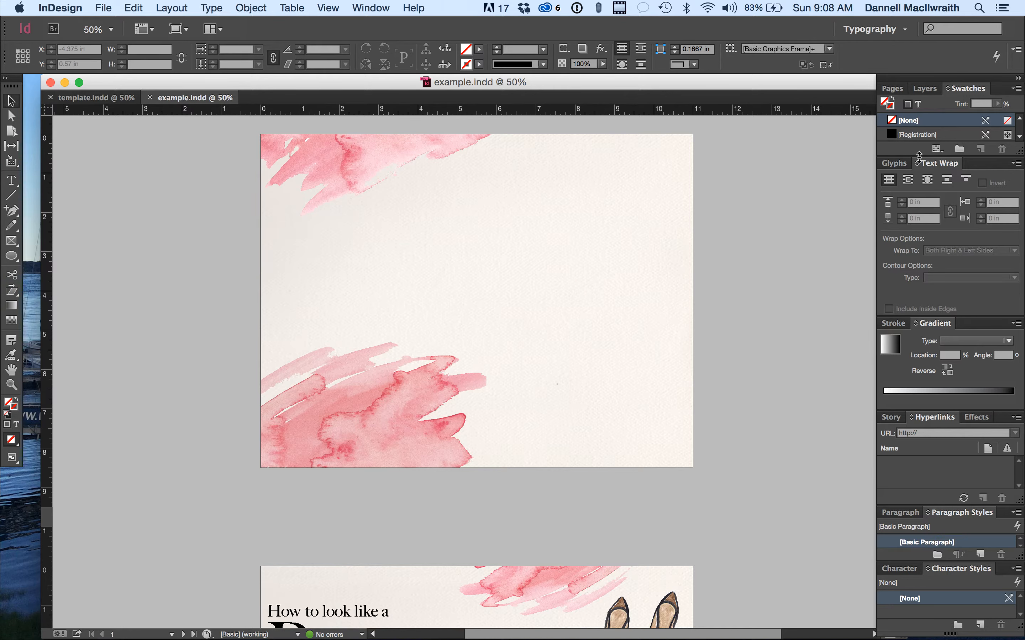
drag(918, 159, 921, 173)
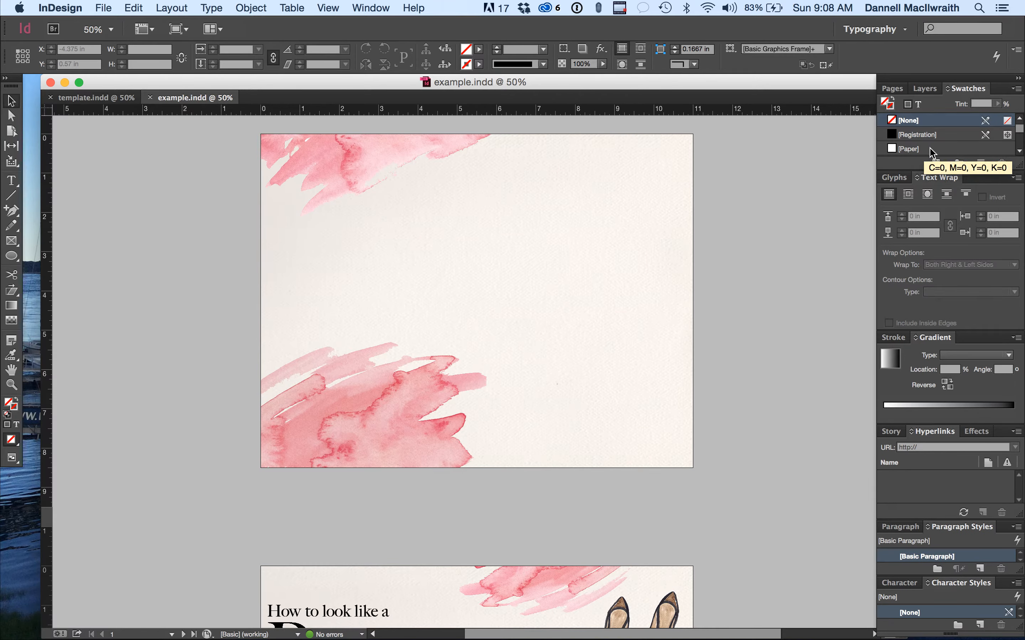
drag(886, 89, 730, 131)
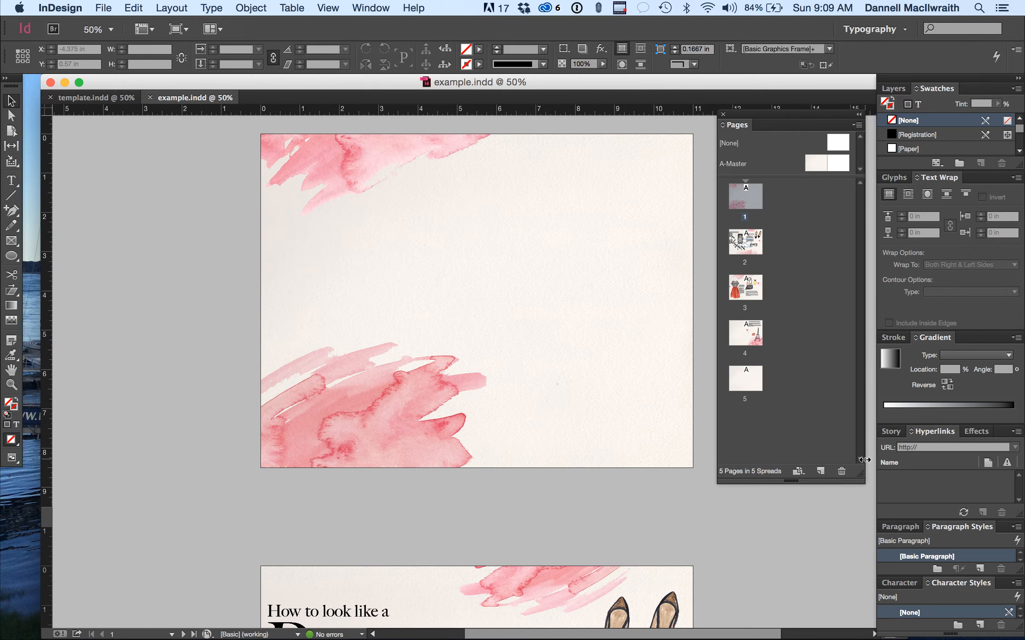
Show the Character settings in the expanded dock and switch the toolbox to its two-column layout
click(898, 583)
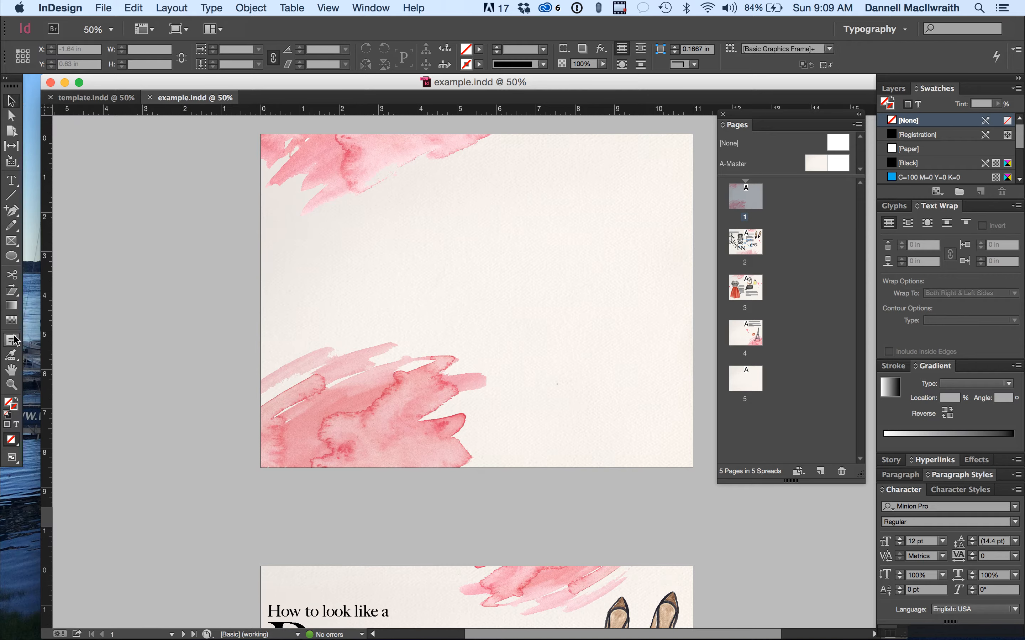
click(6, 79)
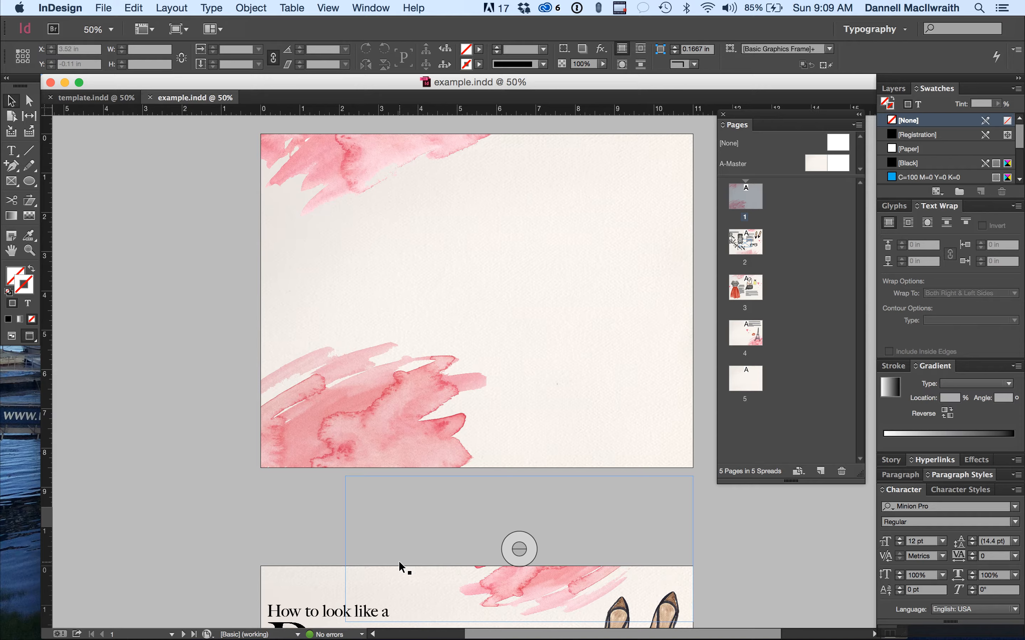
Switch to template.indd and examine the placeholder labels on its pages, from the first to the last
click(96, 98)
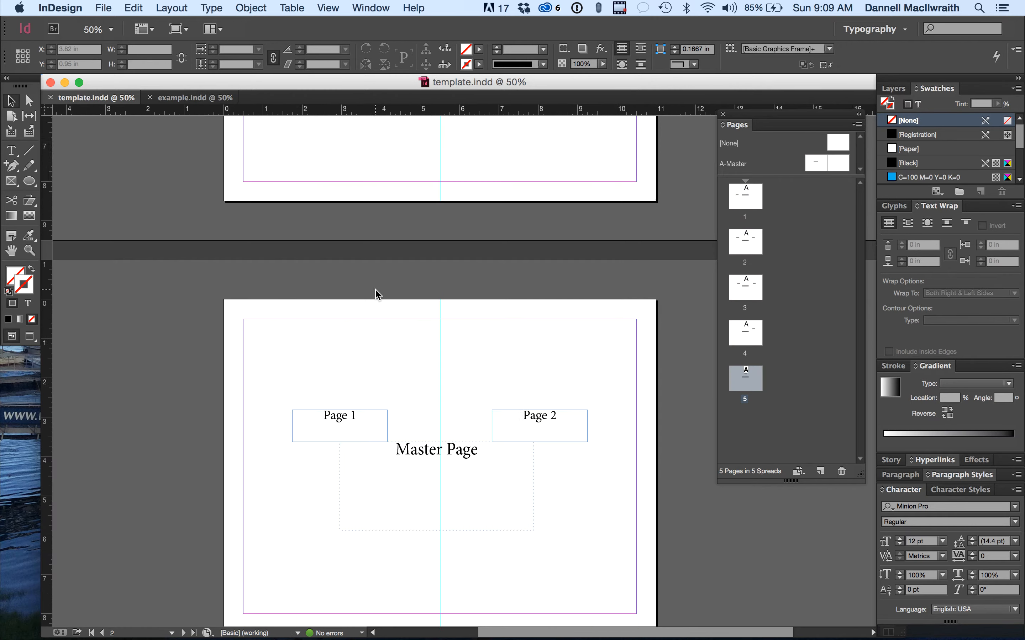
scroll(377, 292, down, 3)
scroll(374, 289, right, 1)
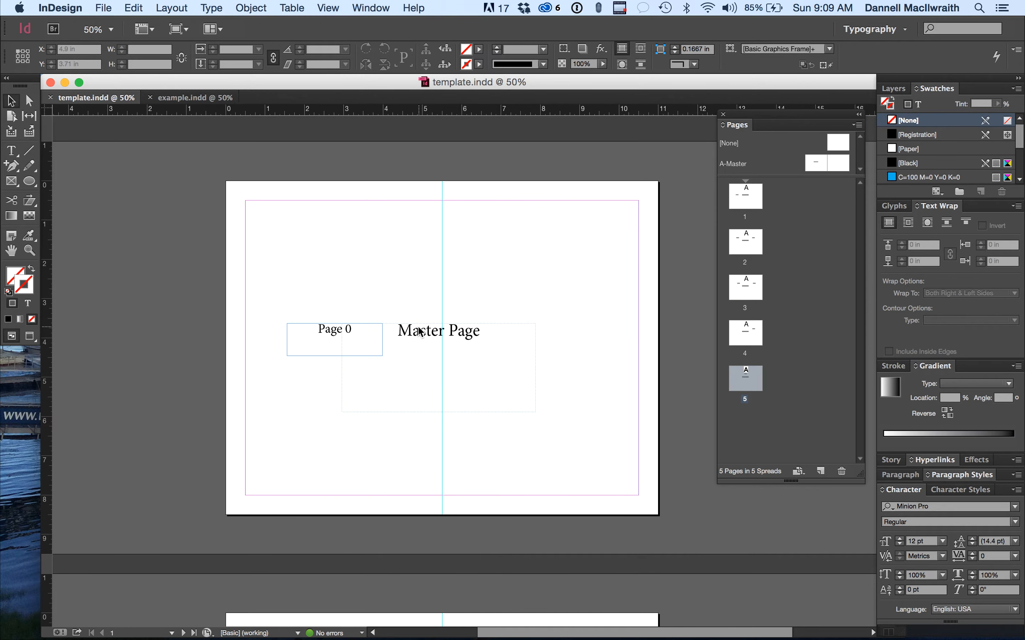
scroll(318, 347, down, 10)
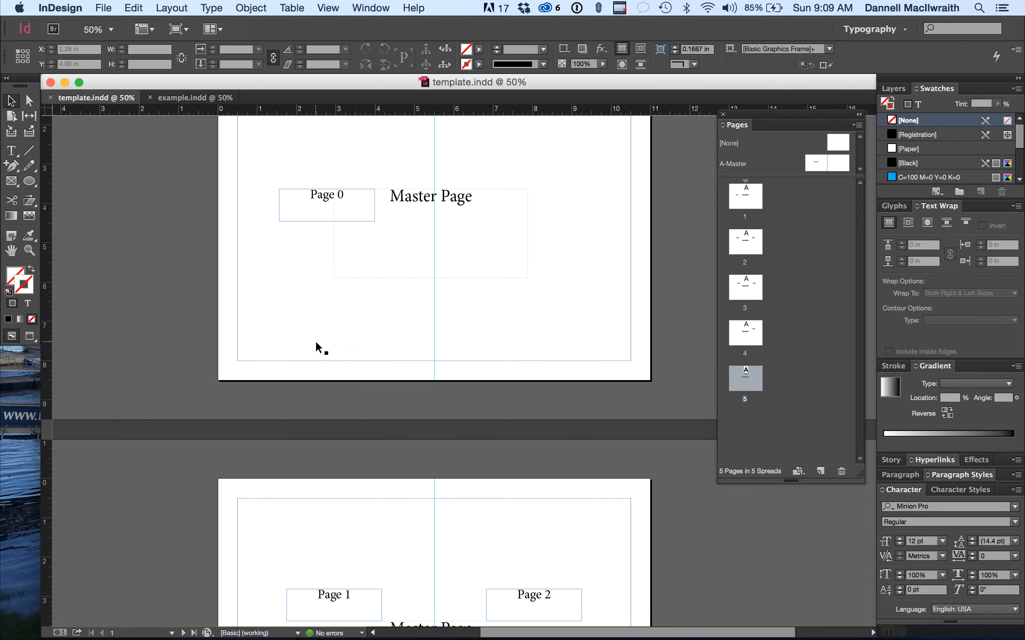
scroll(318, 347, down, 15)
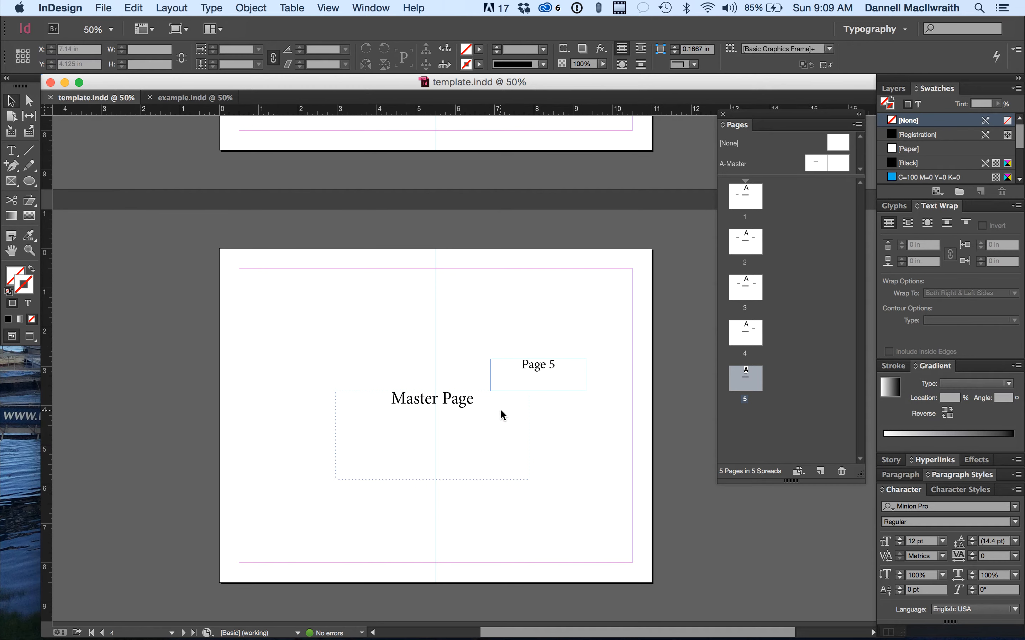
scroll(407, 451, down, 8)
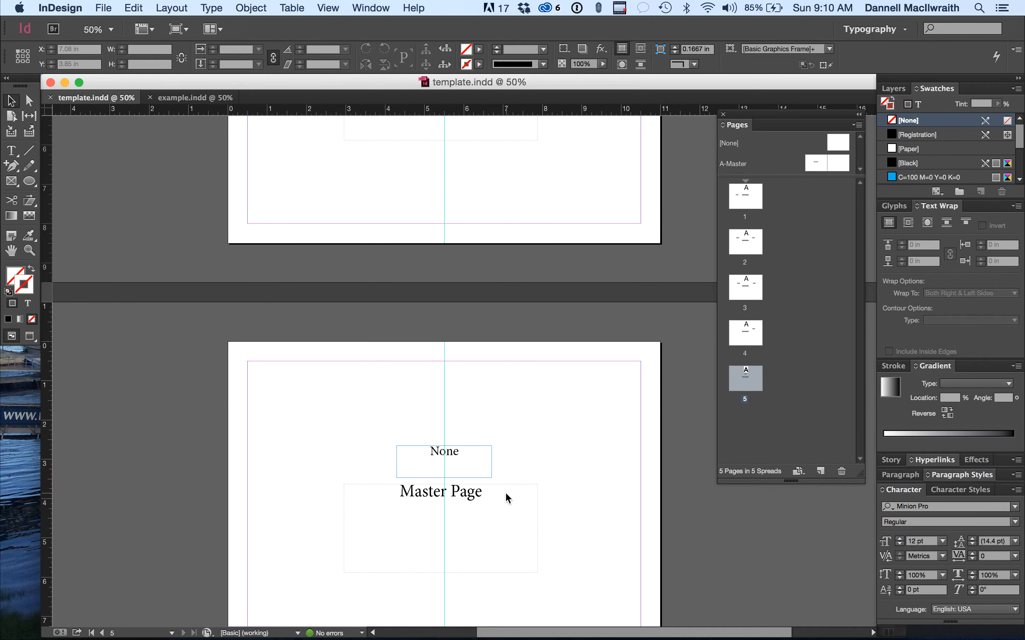
scroll(506, 494, up, 10)
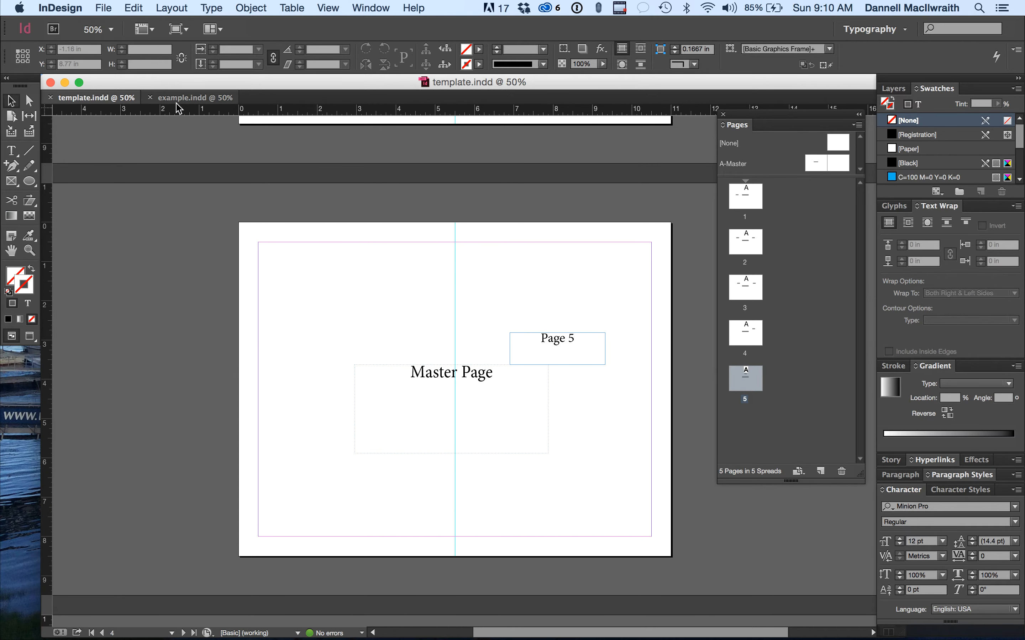
Switch to example.indd and examine the finished layout on each of its pages
click(194, 98)
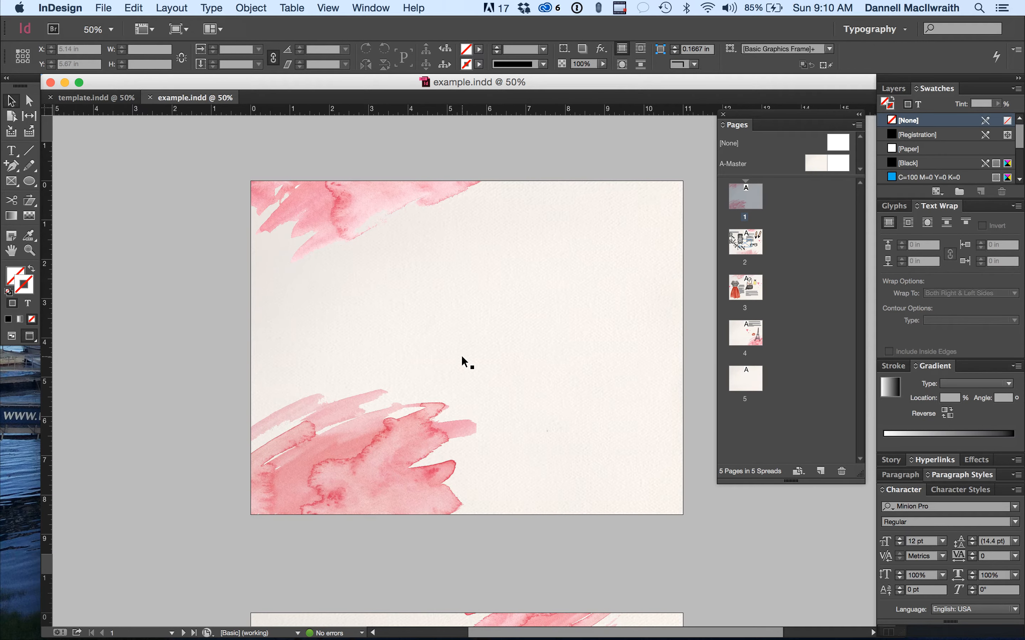
scroll(462, 357, down, 3)
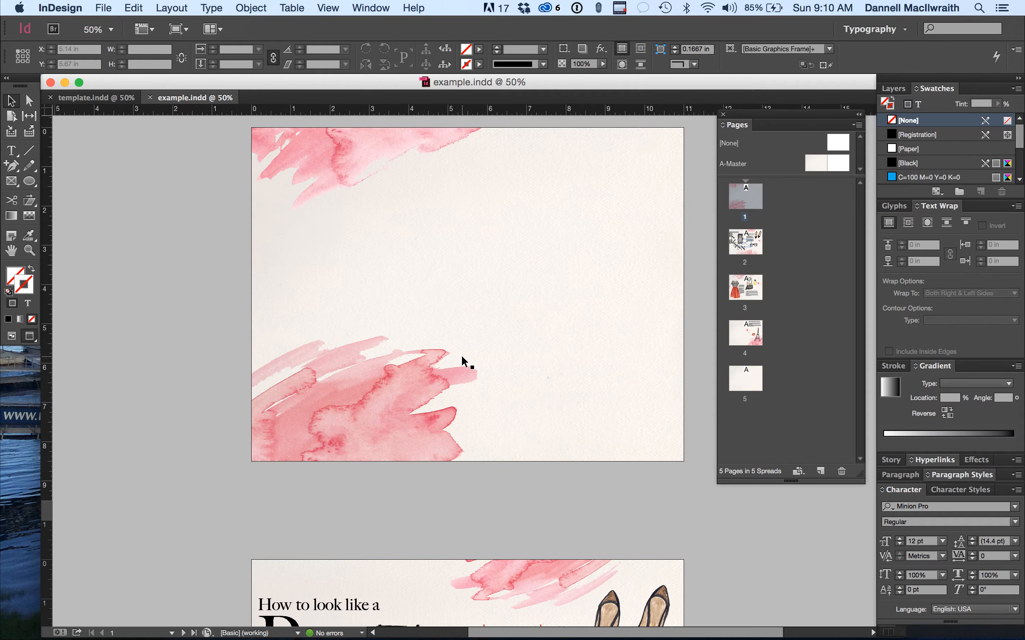
scroll(461, 355, down, 20)
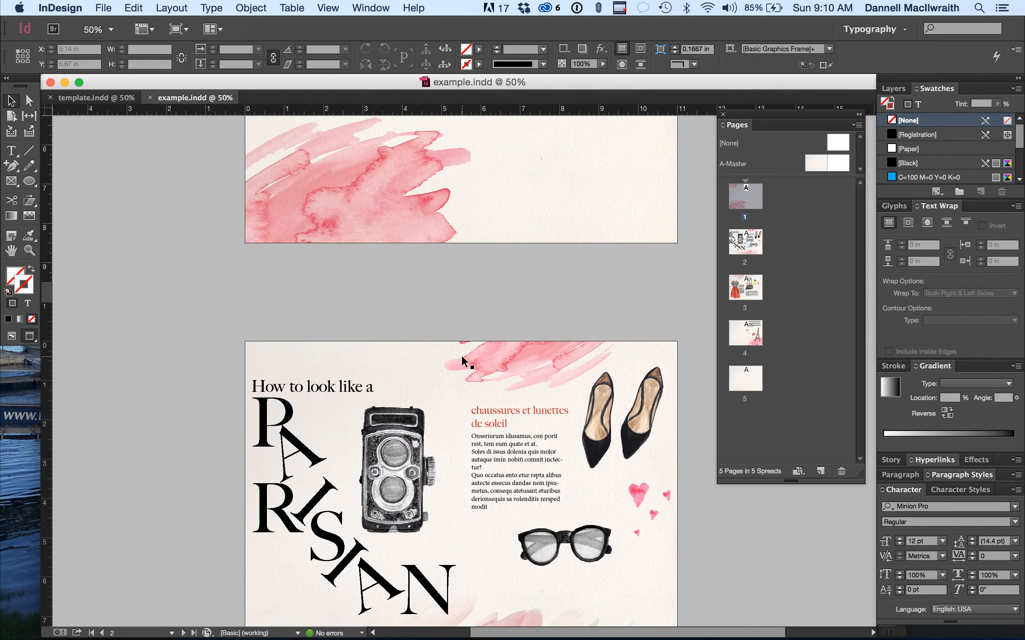
scroll(538, 385, down, 20)
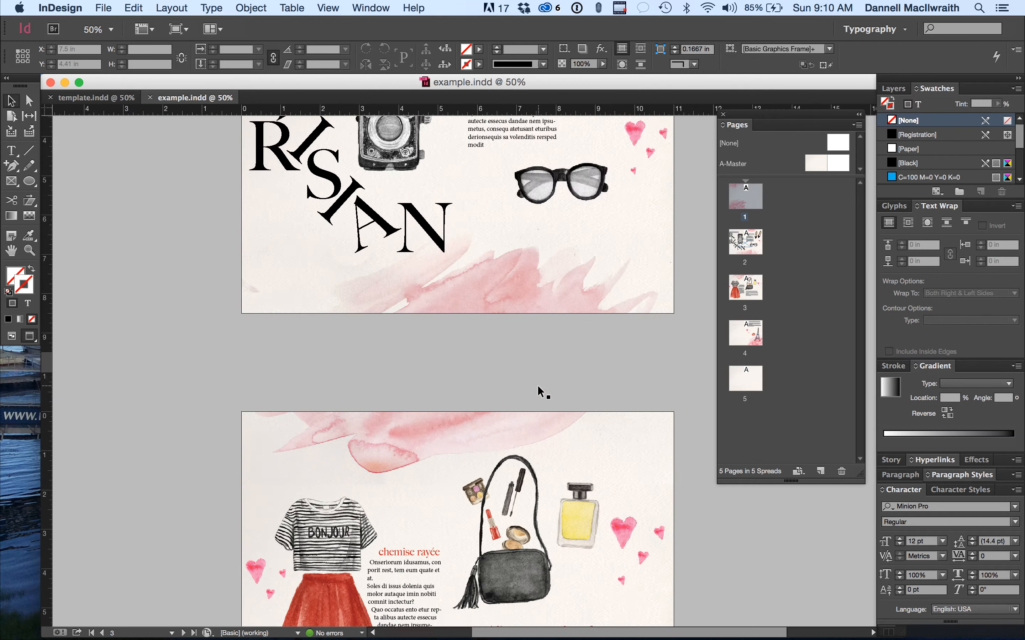
scroll(537, 385, down, 20)
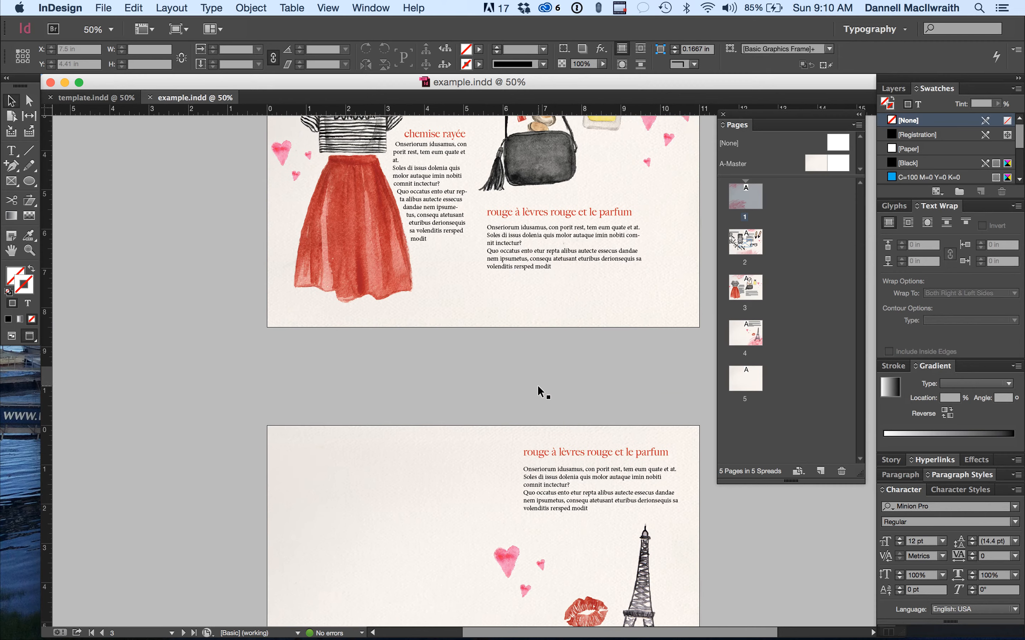
scroll(581, 407, down, 20)
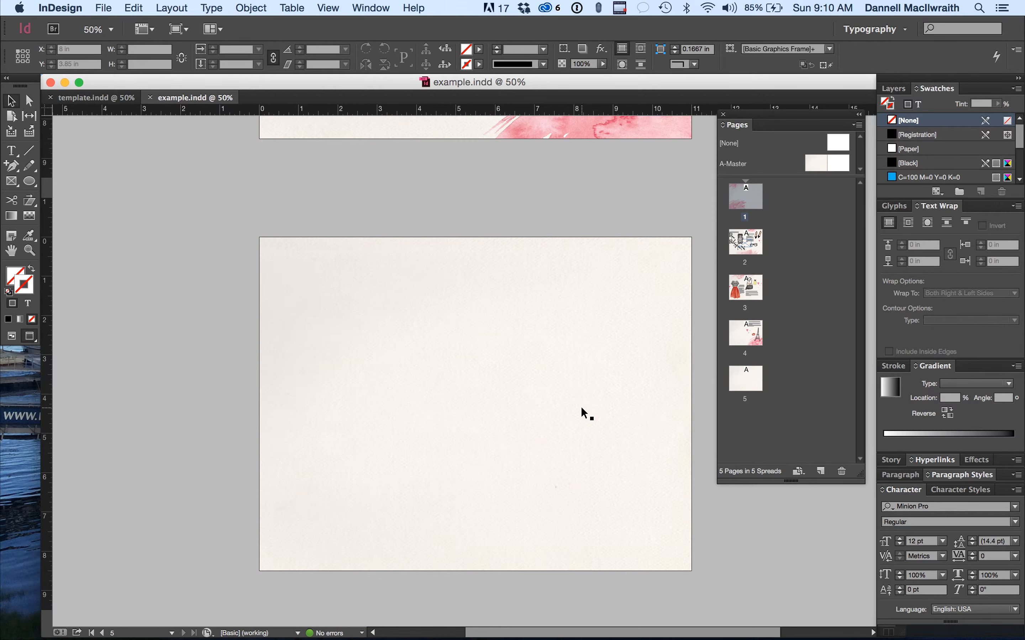
scroll(580, 407, up, 20)
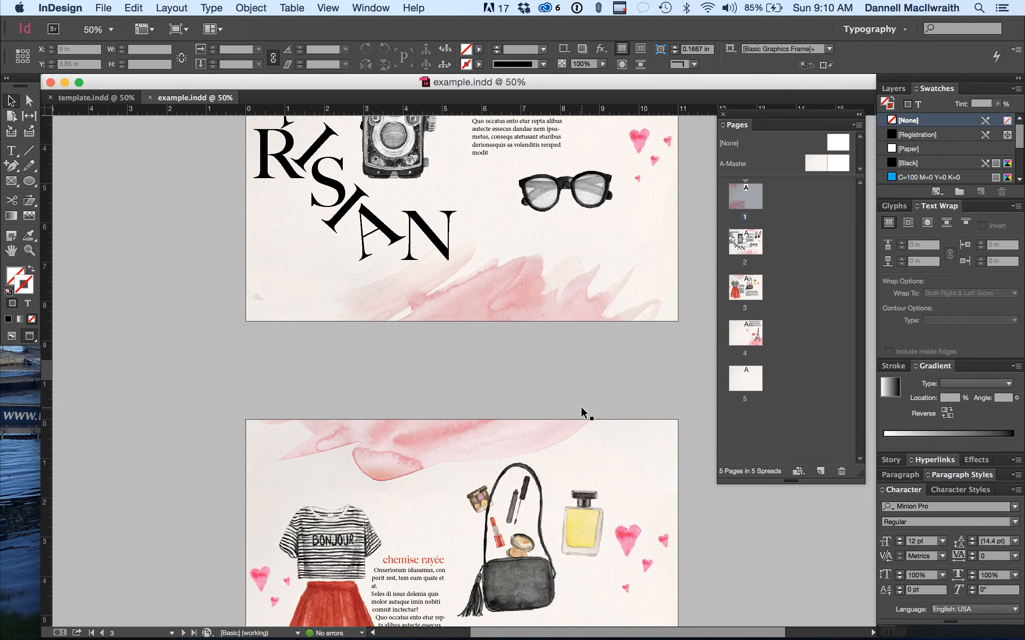
scroll(581, 407, up, 7)
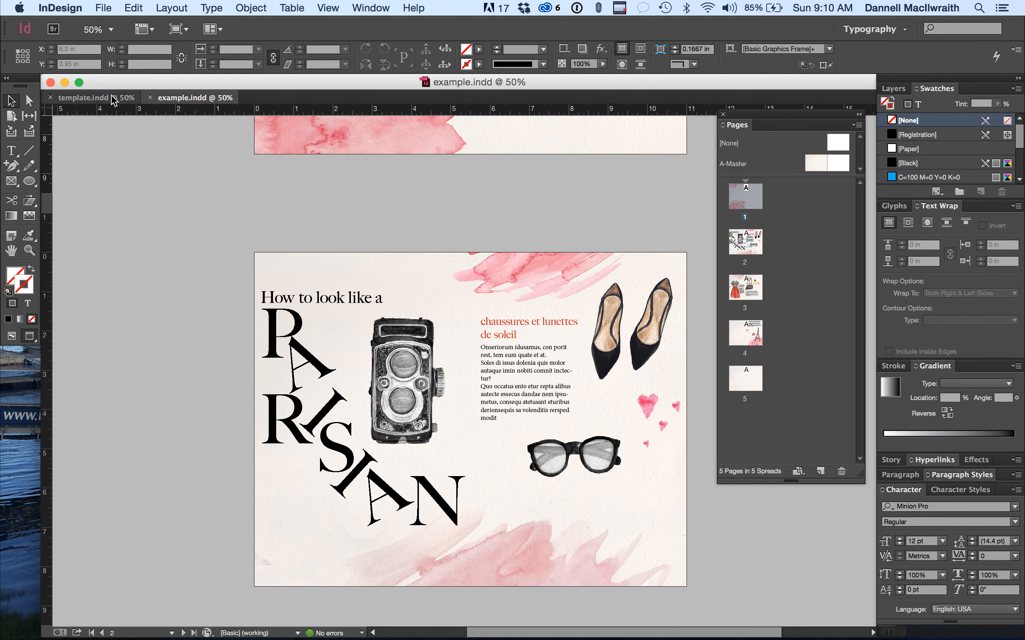
Return to template.indd and examine the Page 0 and Master Page labels on its first page
click(114, 99)
scroll(330, 300, down, 5)
scroll(329, 300, up, 15)
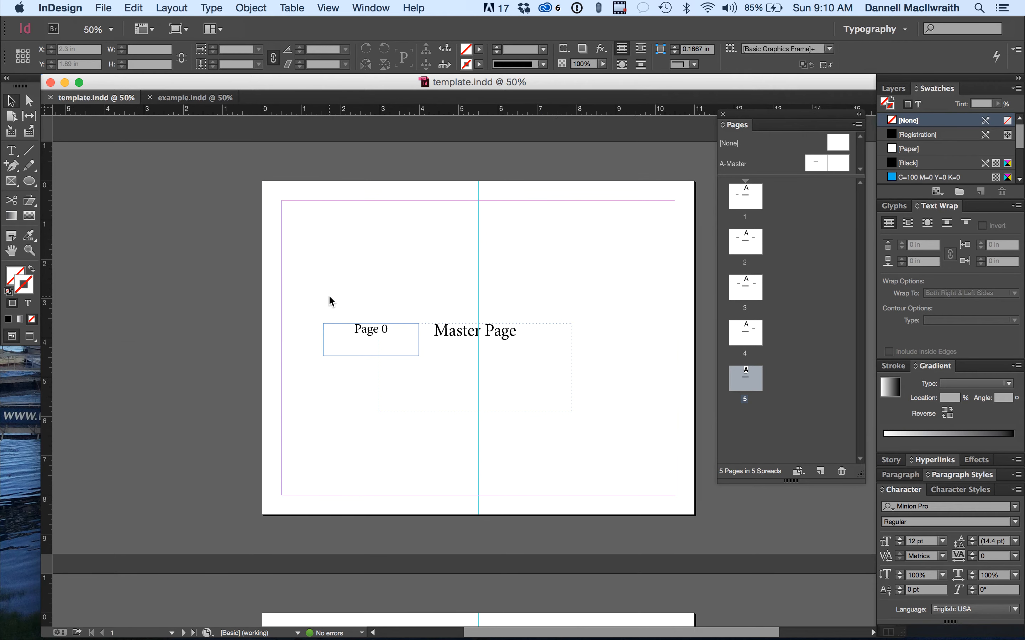
scroll(337, 298, right, 2)
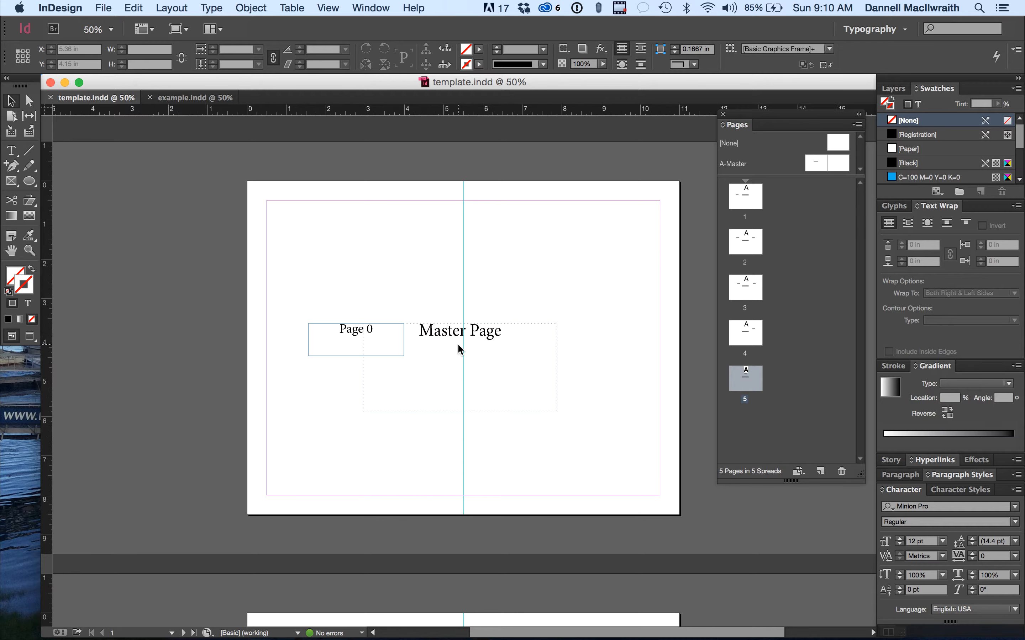
scroll(458, 346, down, 2)
scroll(458, 345, down, 2)
scroll(631, 320, up, 3)
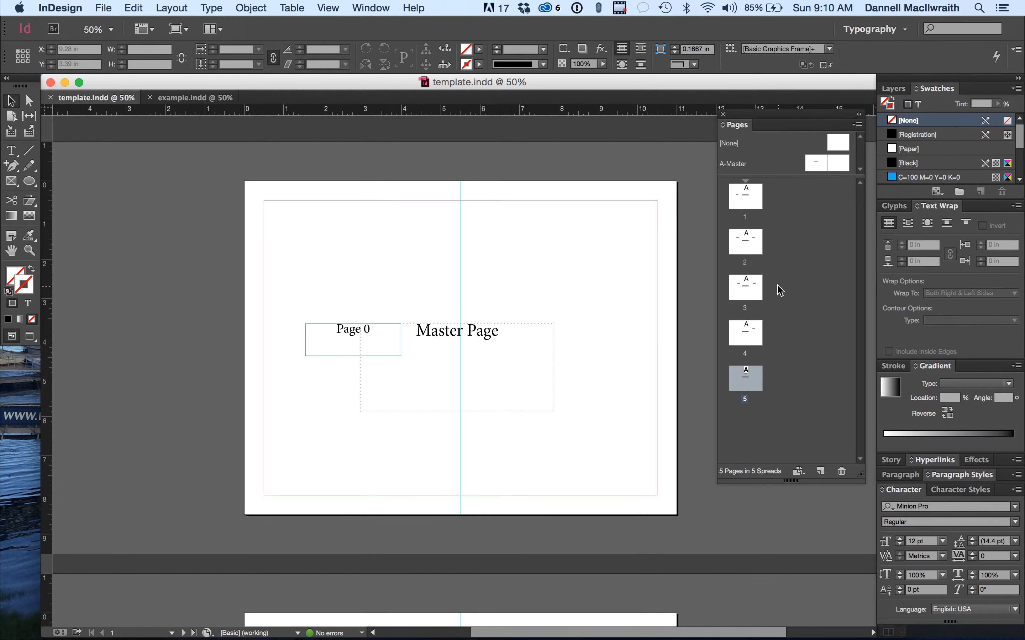
Go through template pages 1 to 5 from their page thumbnails, return to page 1, and make the Pages panel taller
double_click(748, 195)
double_click(749, 241)
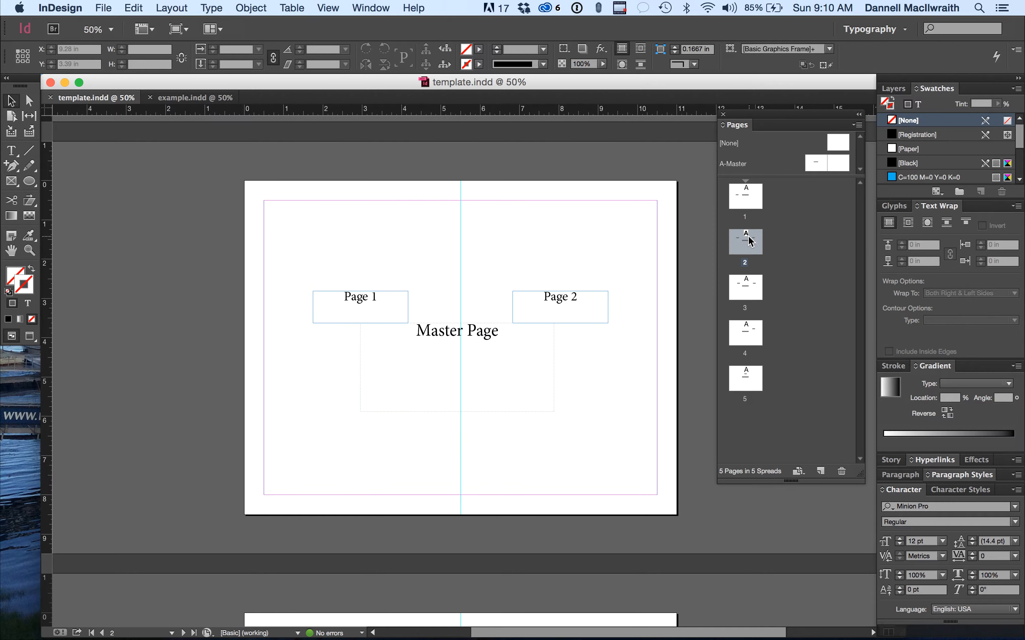
double_click(748, 287)
double_click(750, 339)
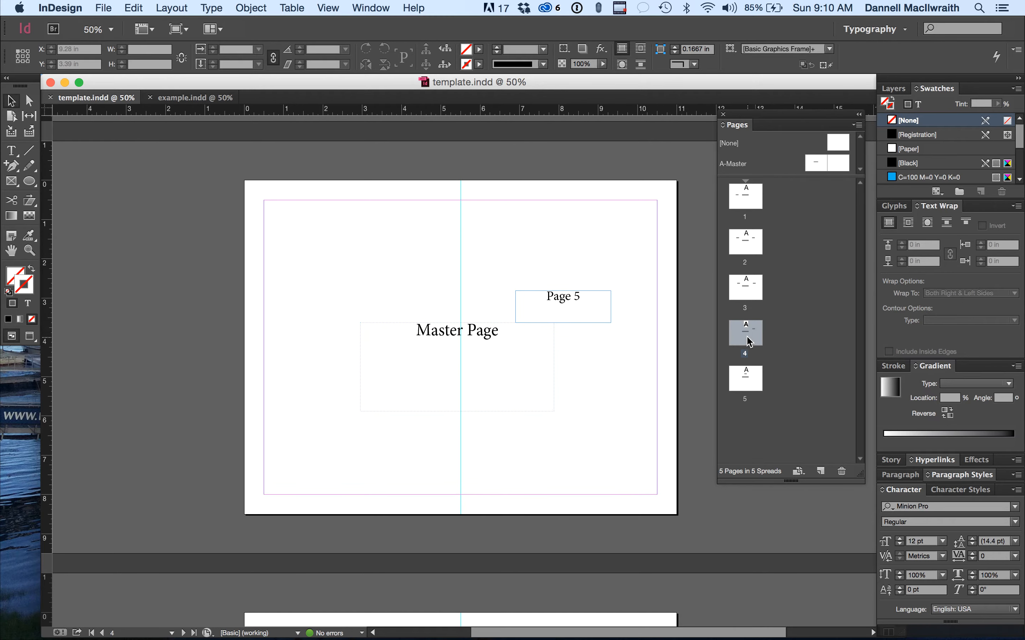
double_click(749, 376)
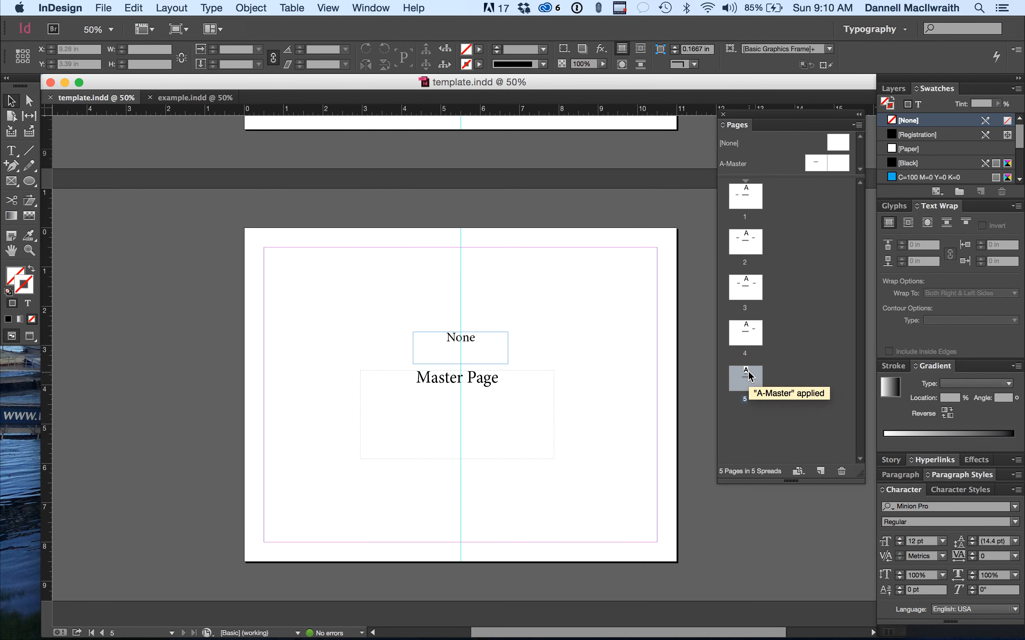
double_click(740, 207)
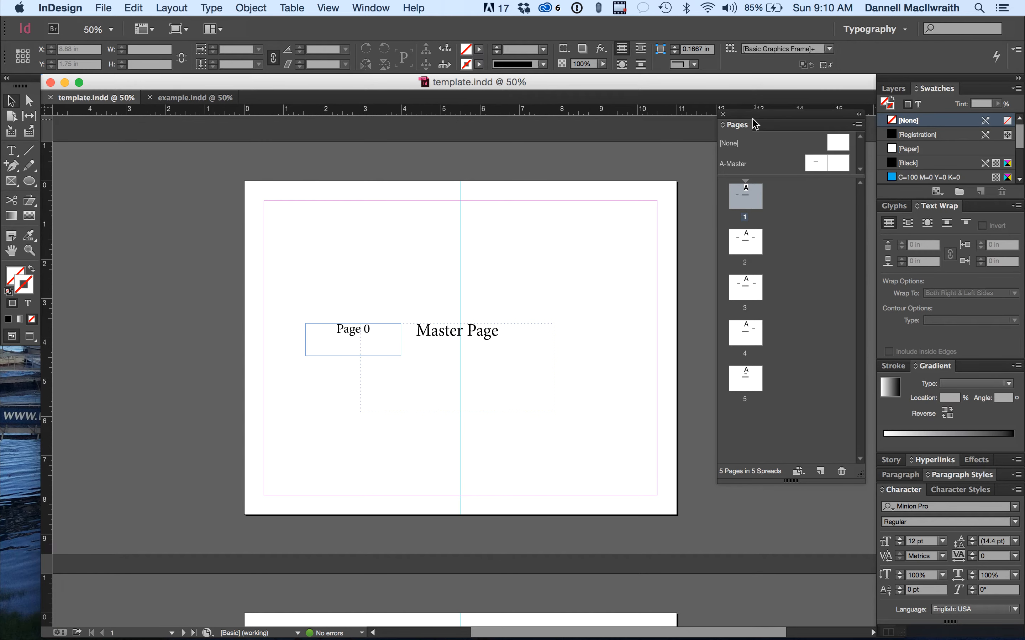
drag(791, 482, 804, 514)
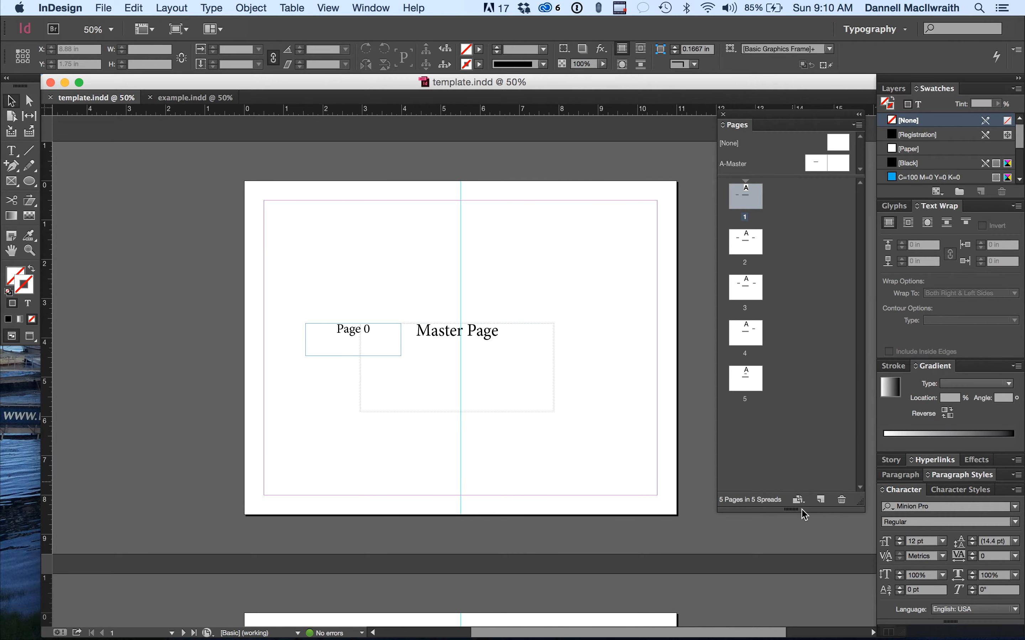
Set the page thumbnails in the Pages panel options to Extra Large
click(858, 125)
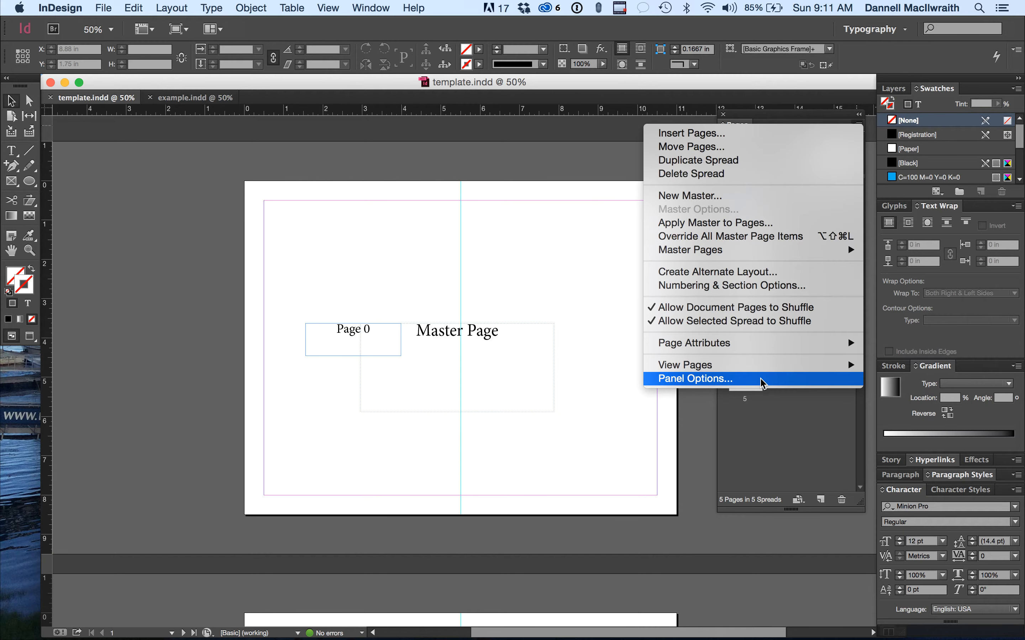
mouse_move(761, 373)
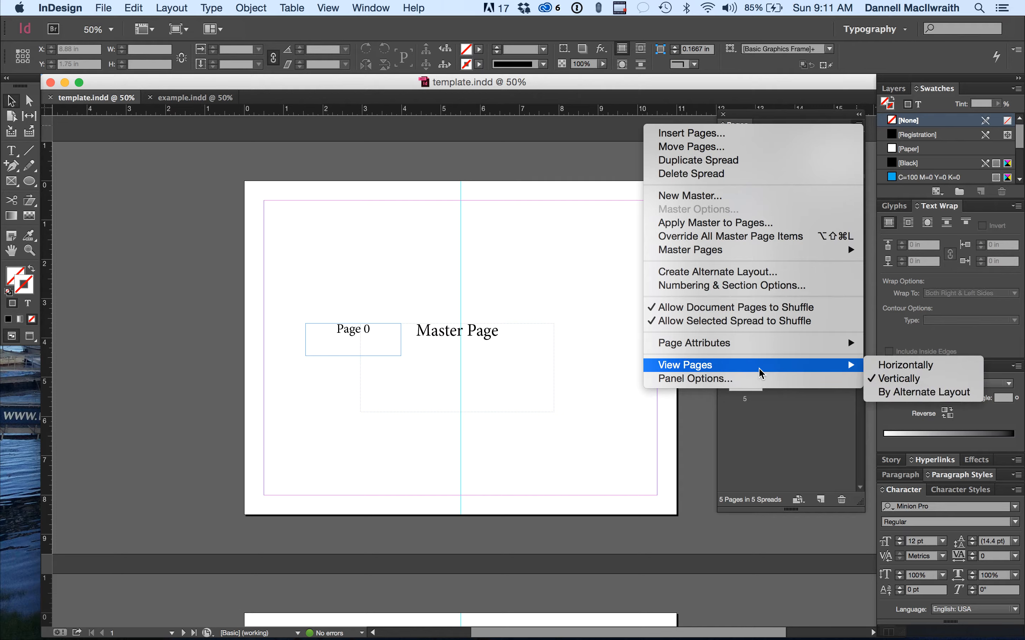
click(761, 380)
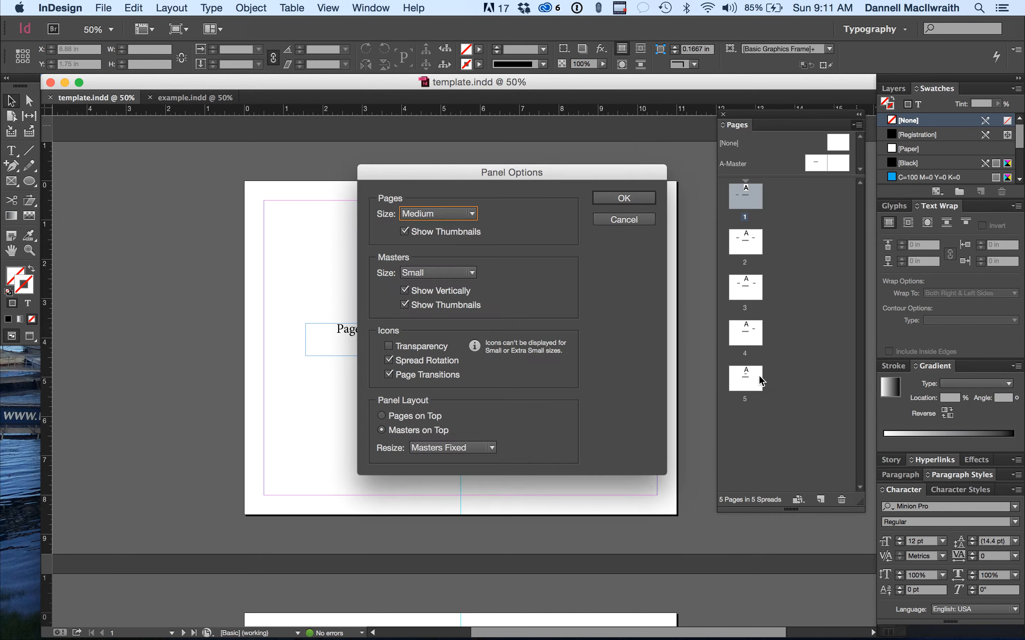
click(472, 214)
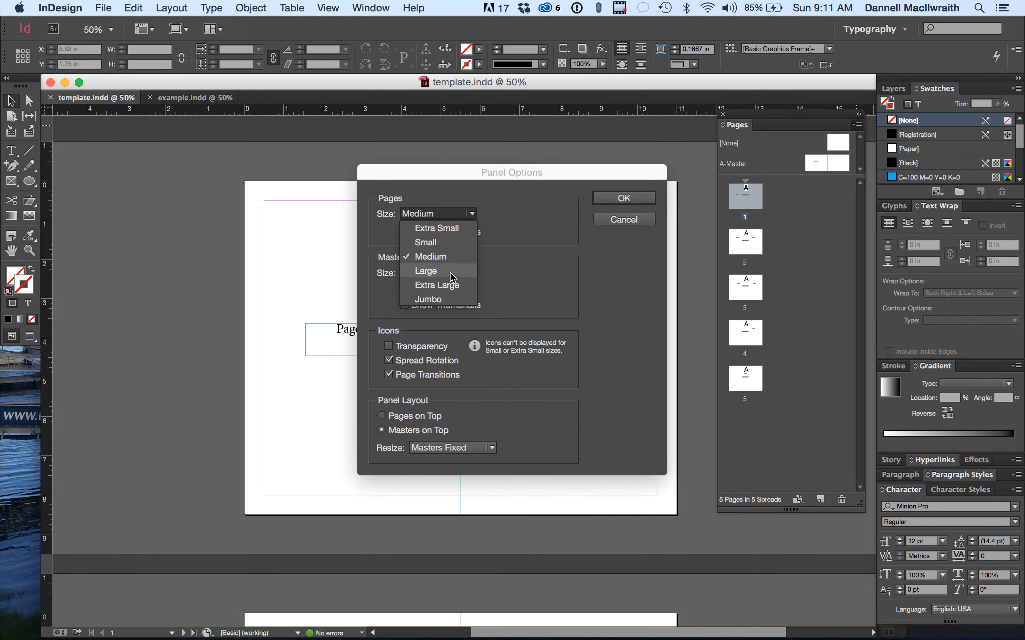
click(452, 289)
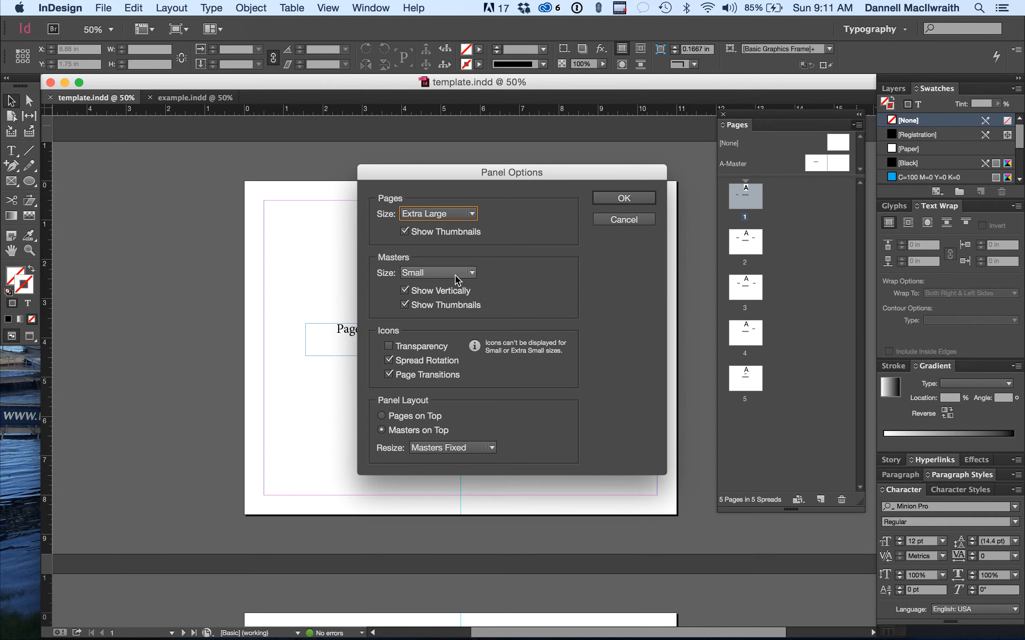
click(624, 198)
scroll(815, 324, down, 2)
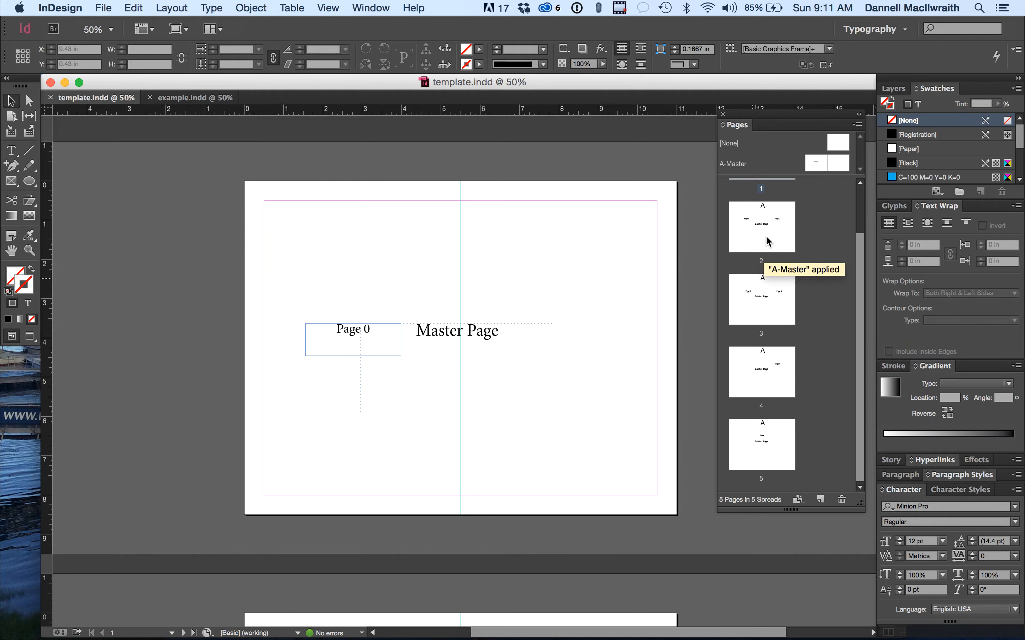
Open the A-Master spread for editing and examine both of its pages
double_click(816, 169)
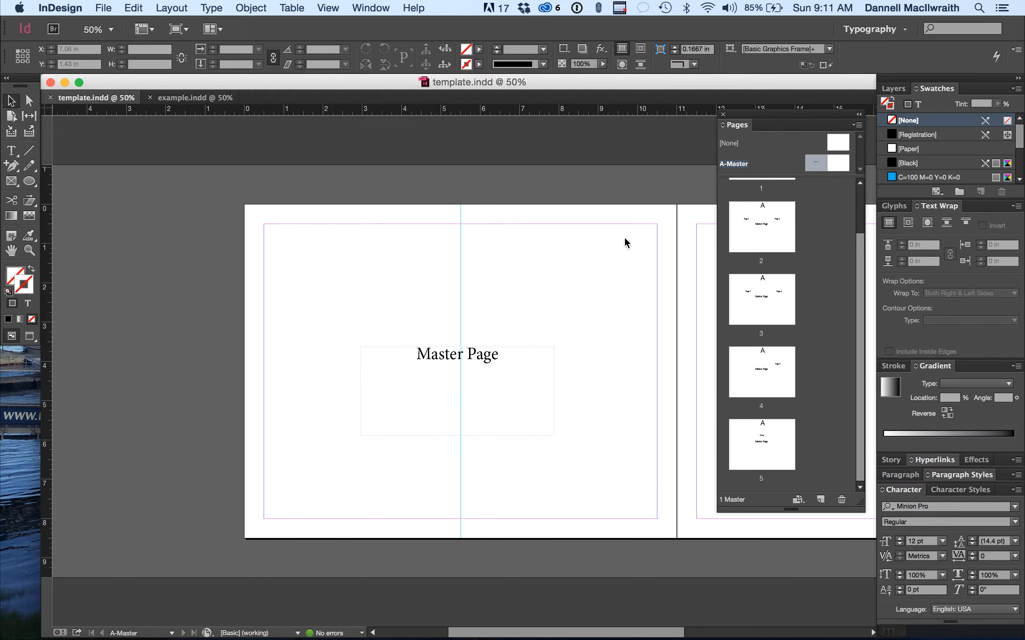
scroll(568, 291, right, 5)
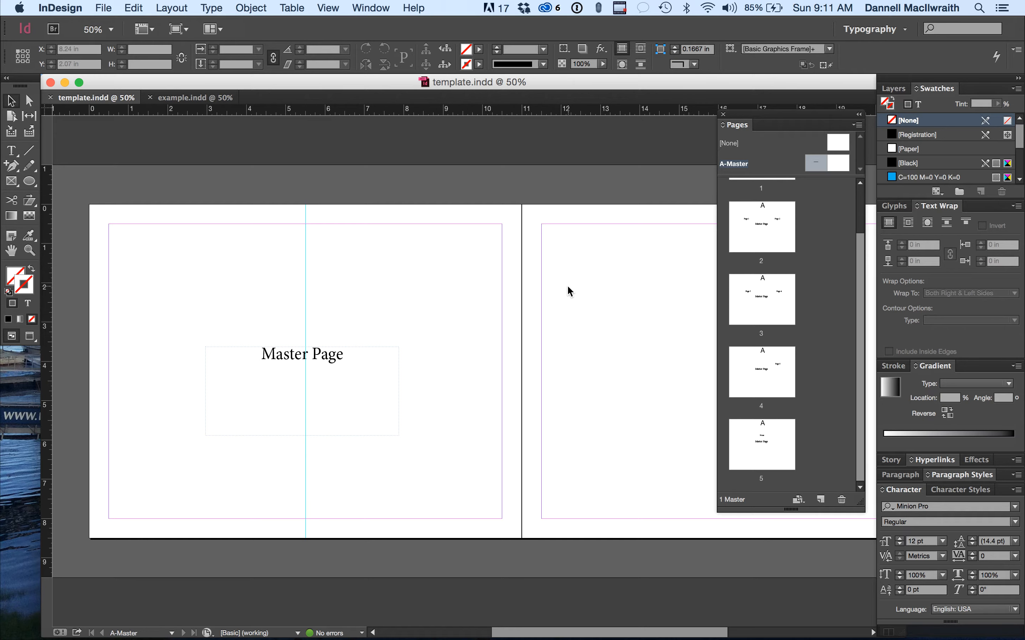
scroll(485, 318, left, 5)
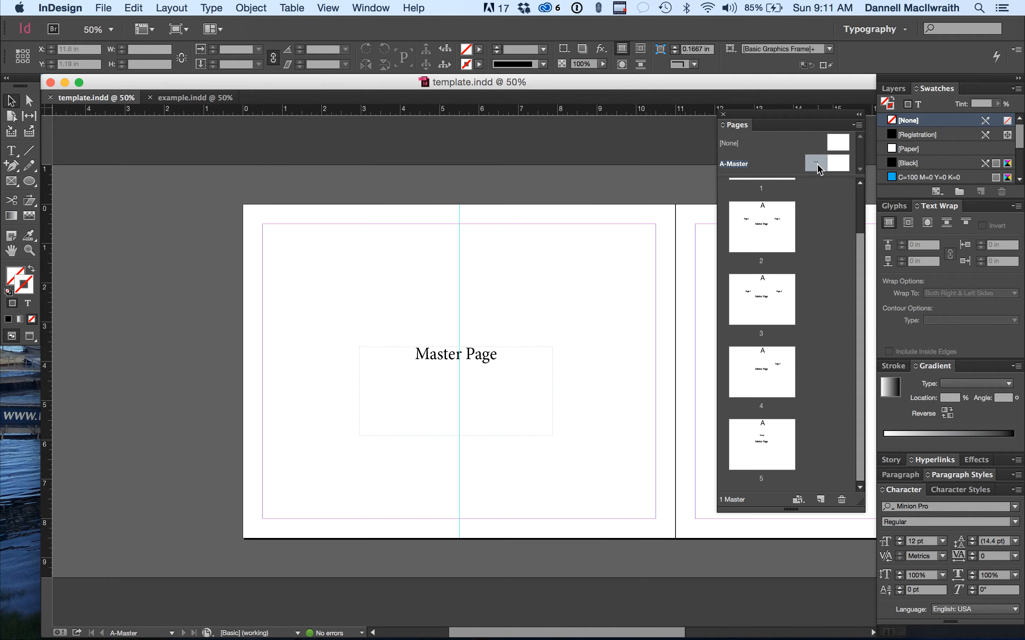
Draw an ellipse about 2.58 in wide and 2.33 in high above the Master Page label and fill it black without a stroke
click(471, 363)
click(29, 182)
drag(408, 246, 510, 337)
click(9, 291)
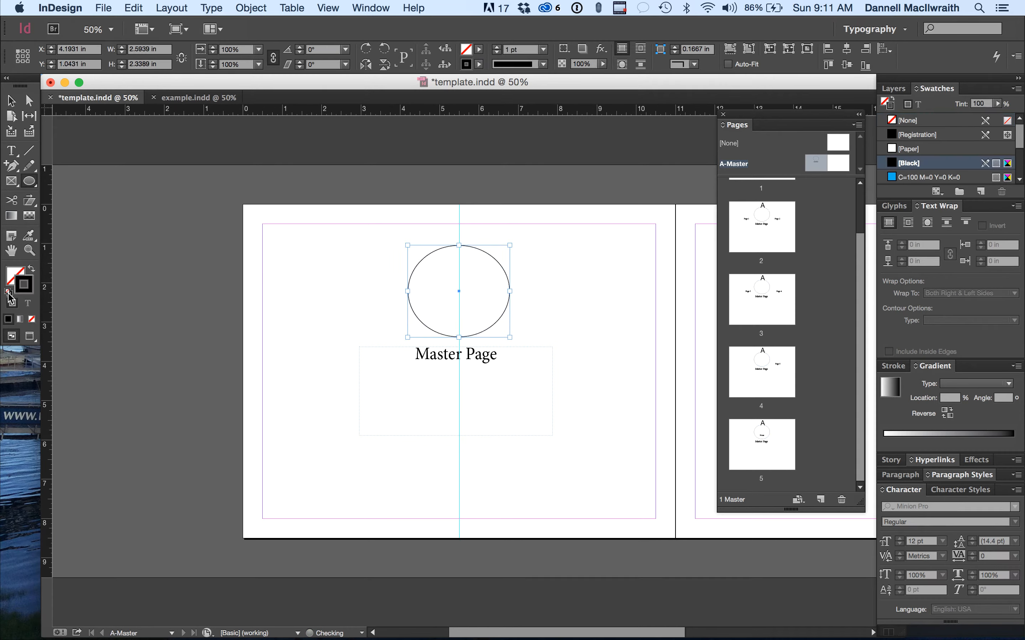
click(32, 269)
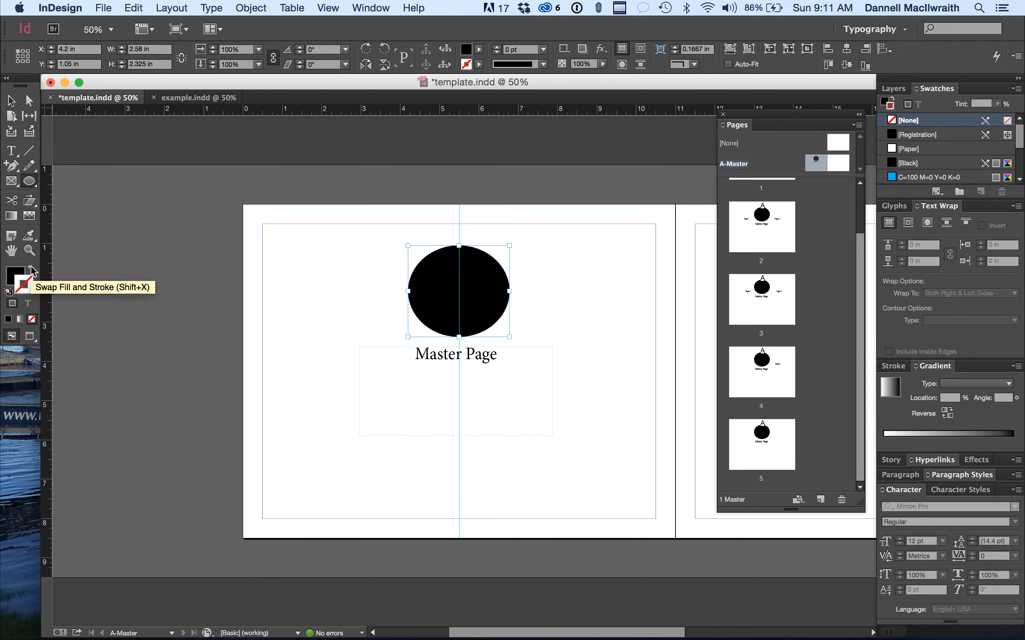
click(11, 101)
click(122, 214)
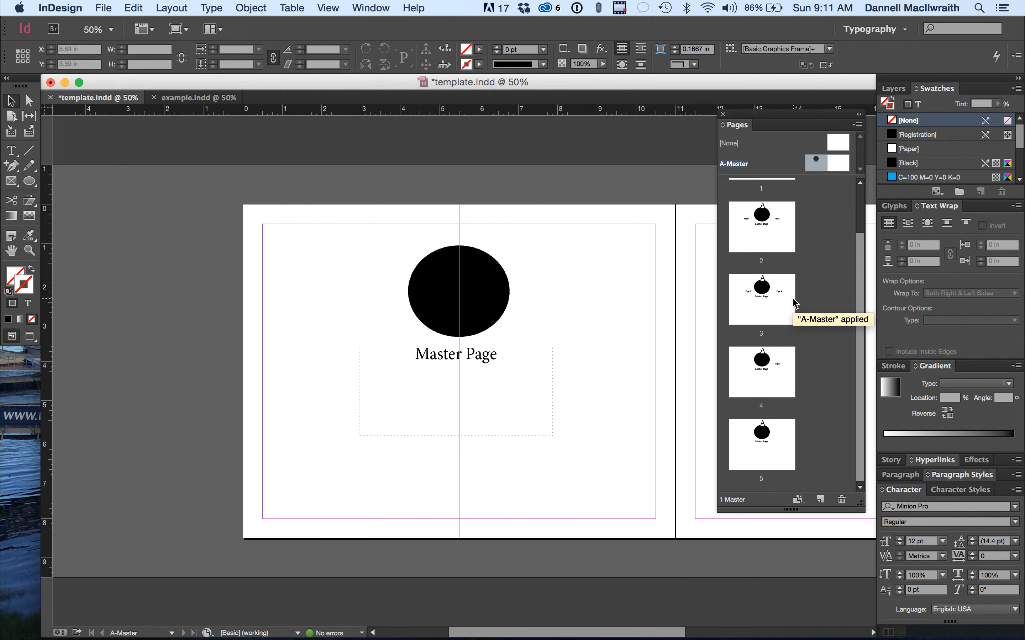
Delete the Master Page text frame and the black ellipse from the left page of A-Master
click(497, 304)
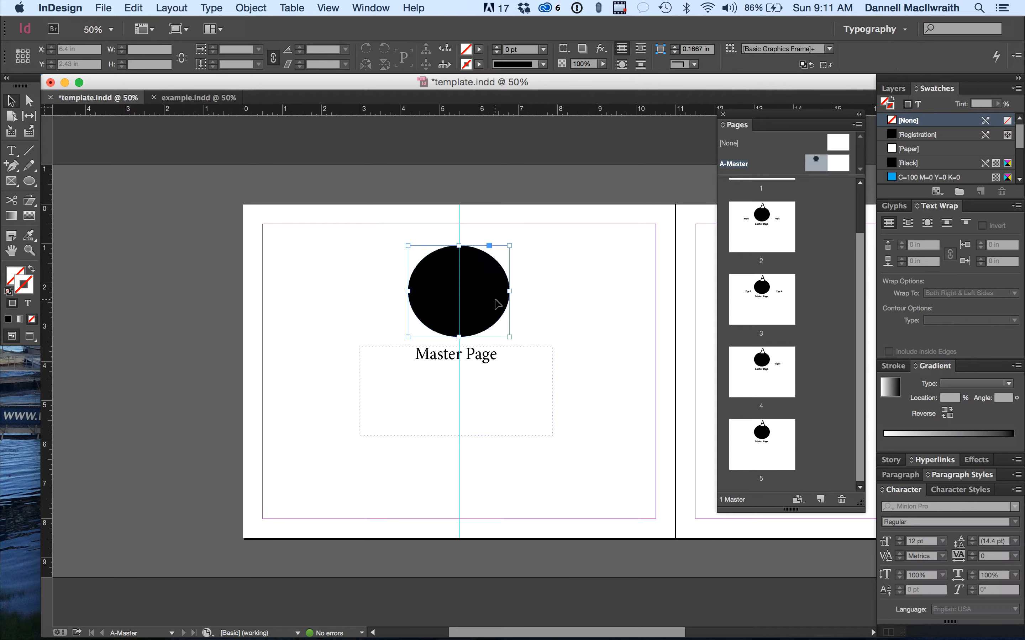
click(483, 360)
key(BackSpace)
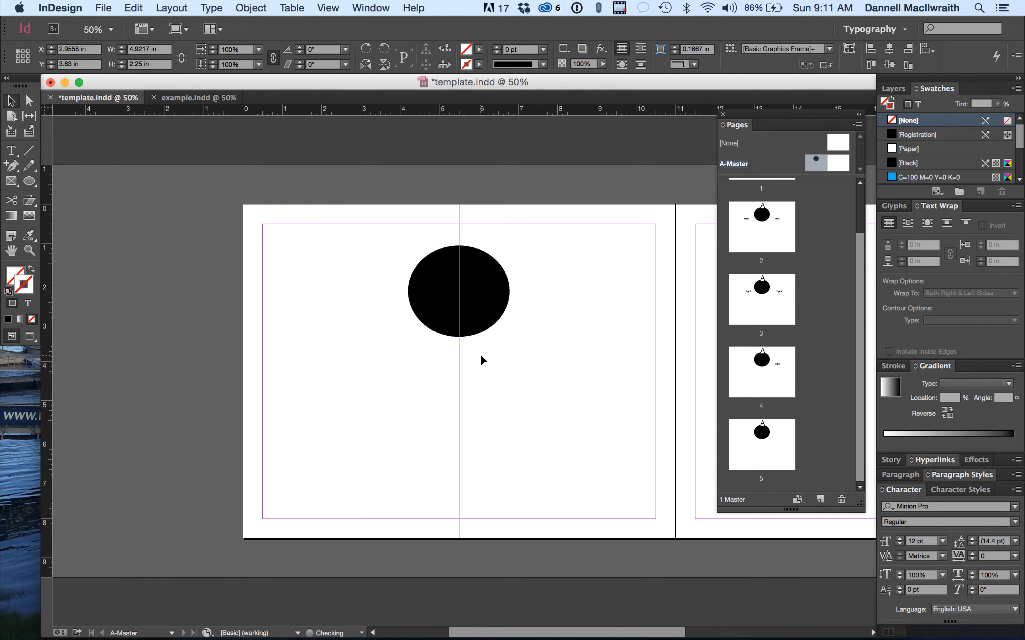
click(480, 298)
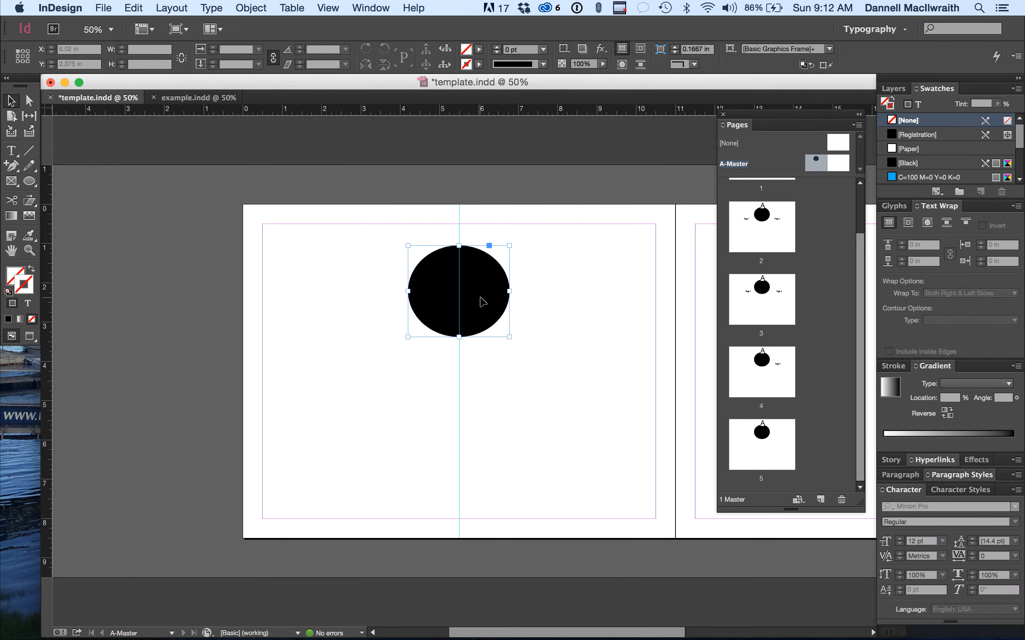
key(BackSpace)
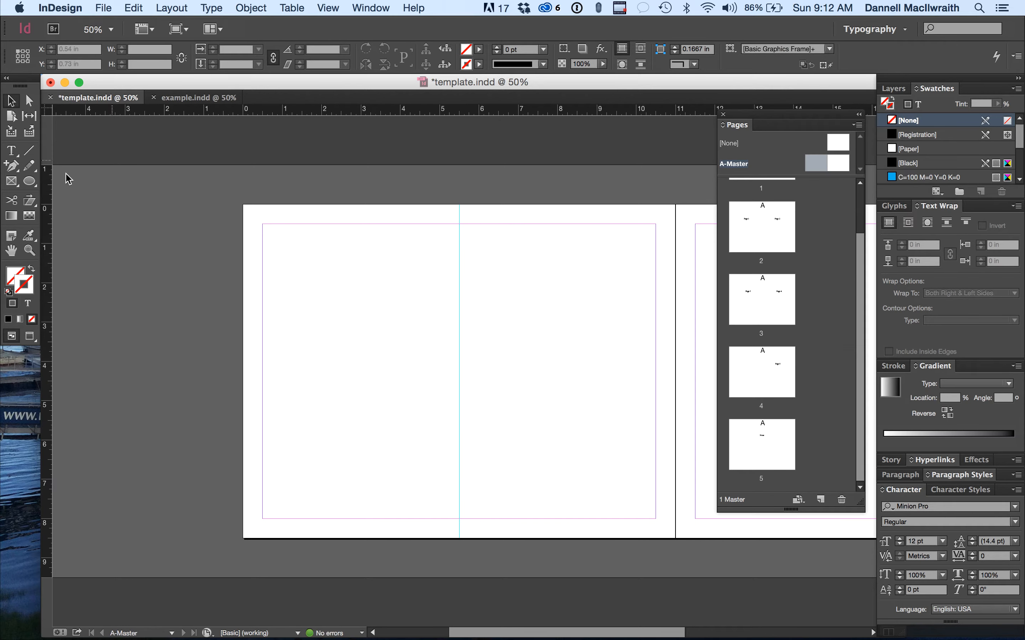
click(11, 182)
mouse_move(243, 205)
mouse_down()
mouse_move(371, 331)
mouse_move(598, 524)
mouse_up()
key(super+z)
Draw an 11 × 8.5 in rectangular image frame covering the entire left page of A-Master
click(11, 183)
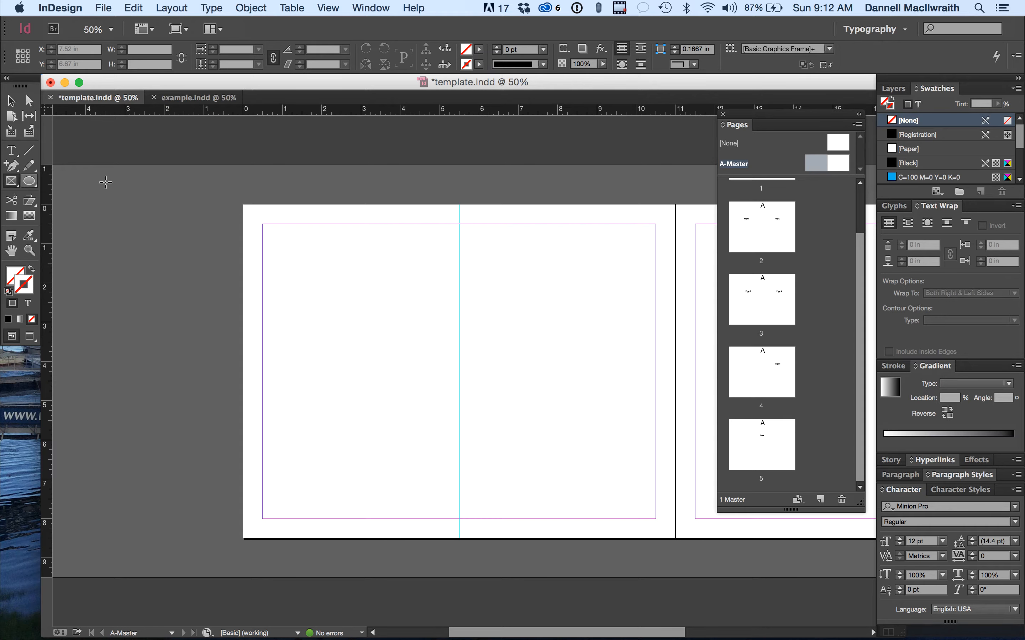
drag(244, 205, 679, 544)
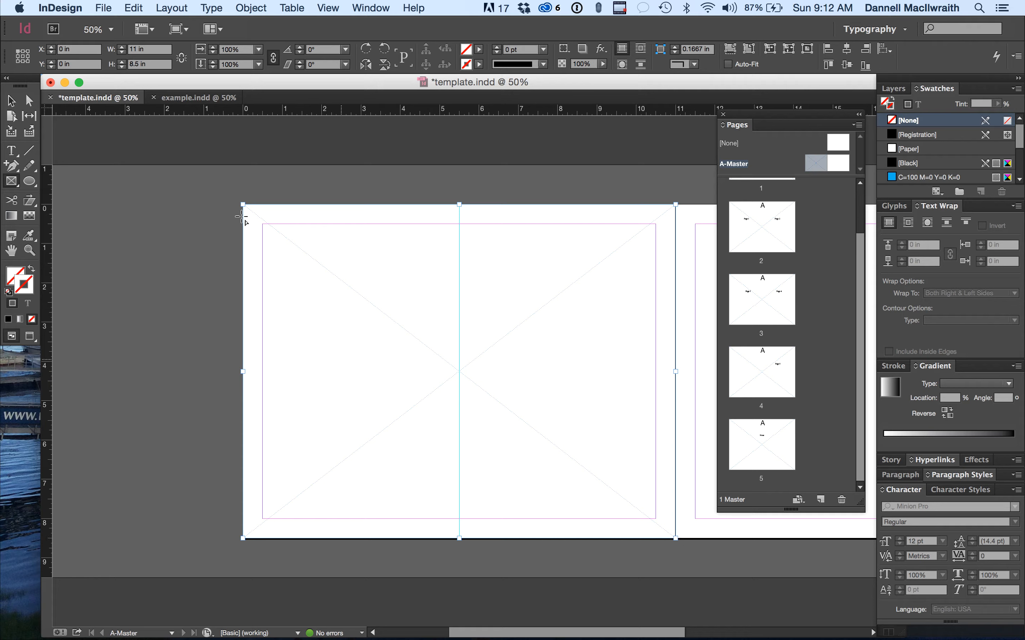
mouse_move(194, 639)
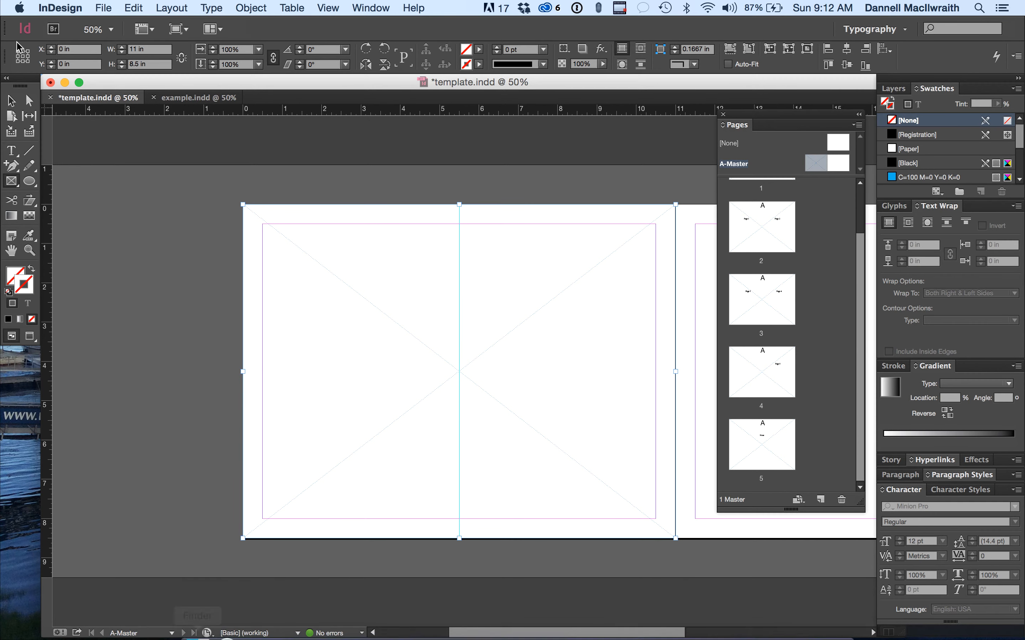
Place watercolor paper.tiff from the Desktop into the full-page frame on A-Master
click(103, 7)
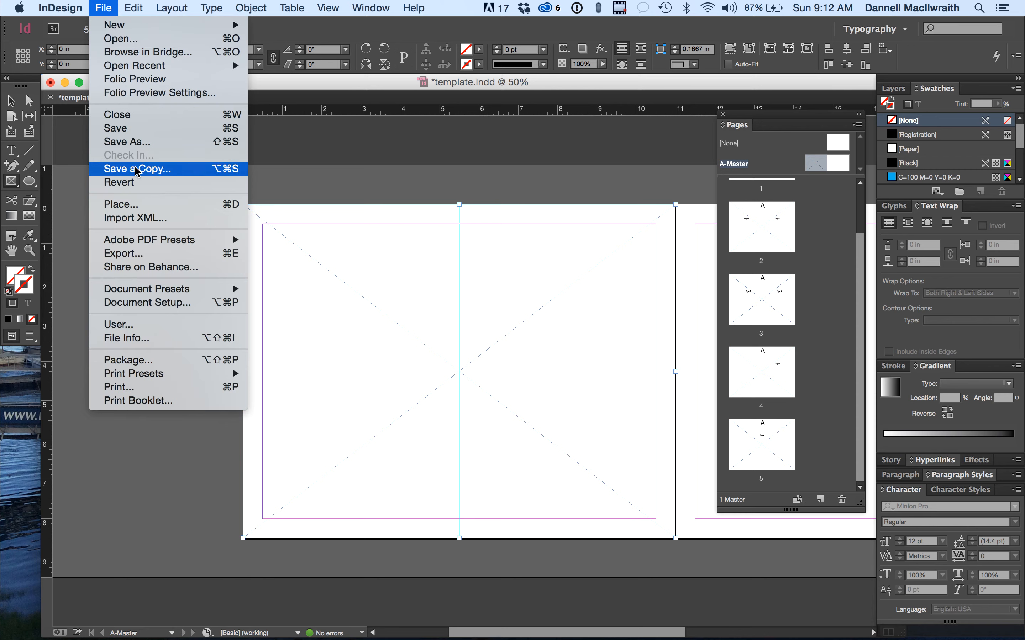
click(143, 205)
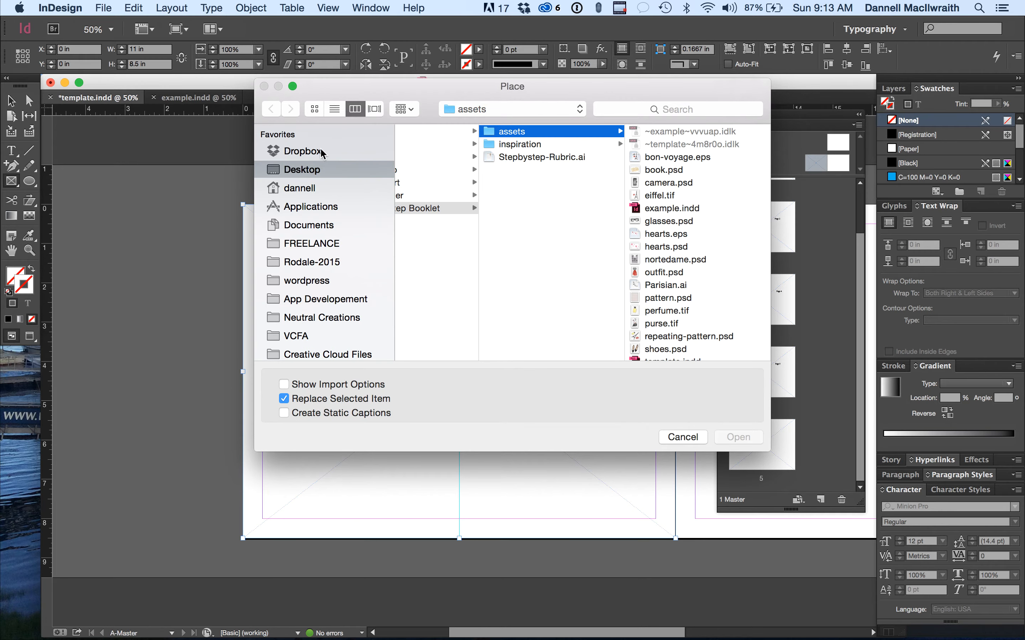
click(322, 170)
scroll(518, 329, down, 5)
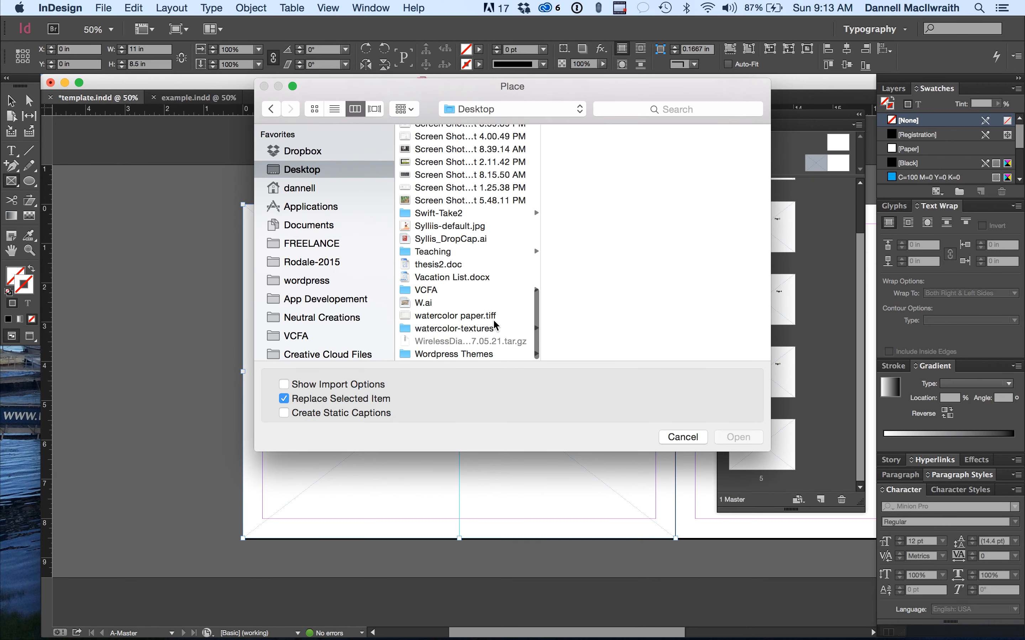
click(483, 316)
double_click(483, 316)
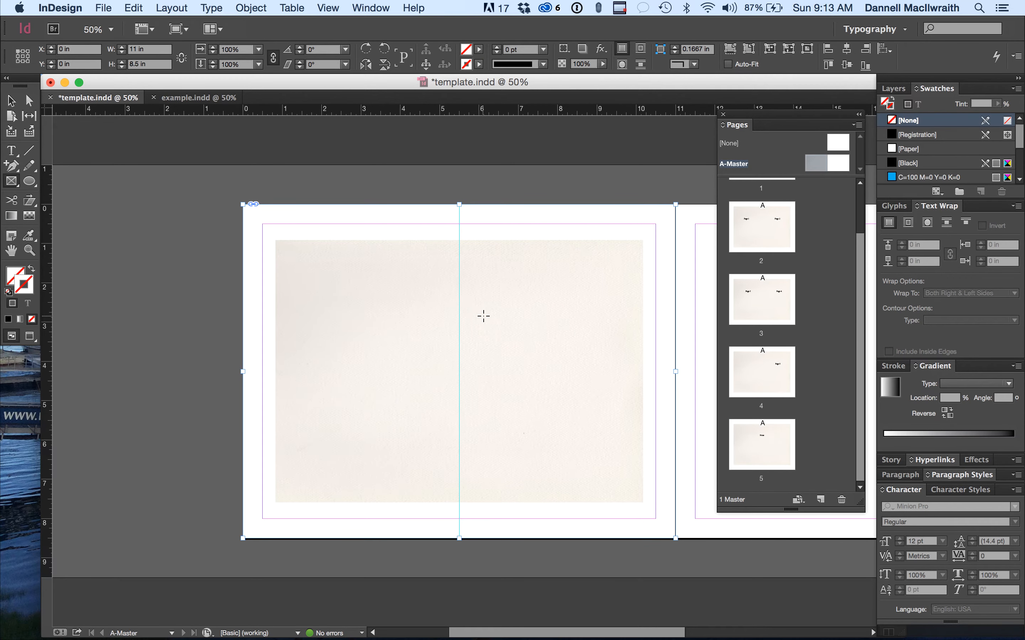
Fill the full-page frame proportionally with the placed watercolor paper image
key(super+equal)
key(super+minus)
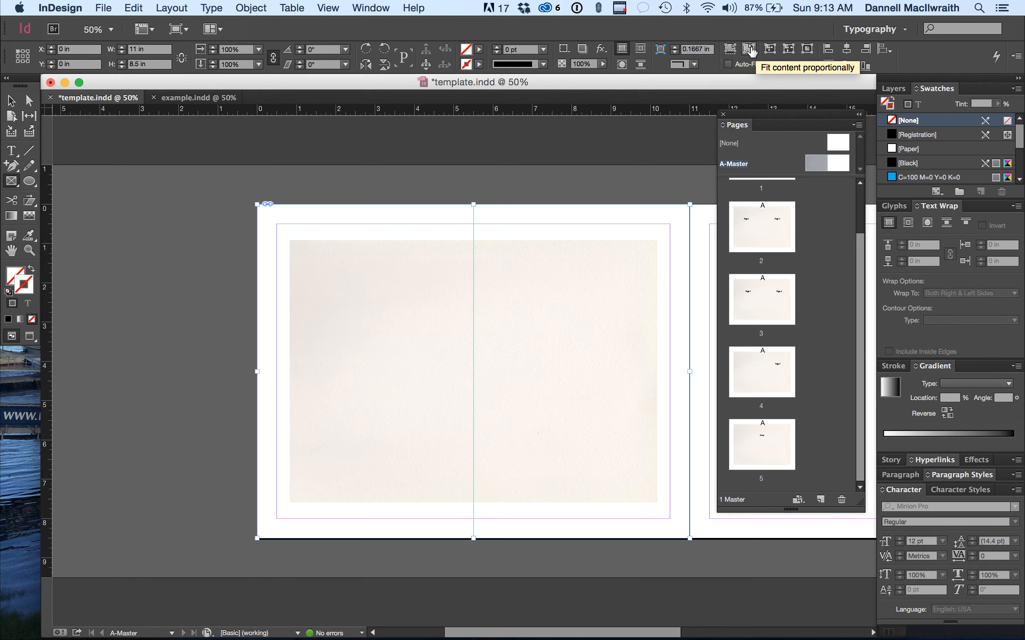
click(733, 50)
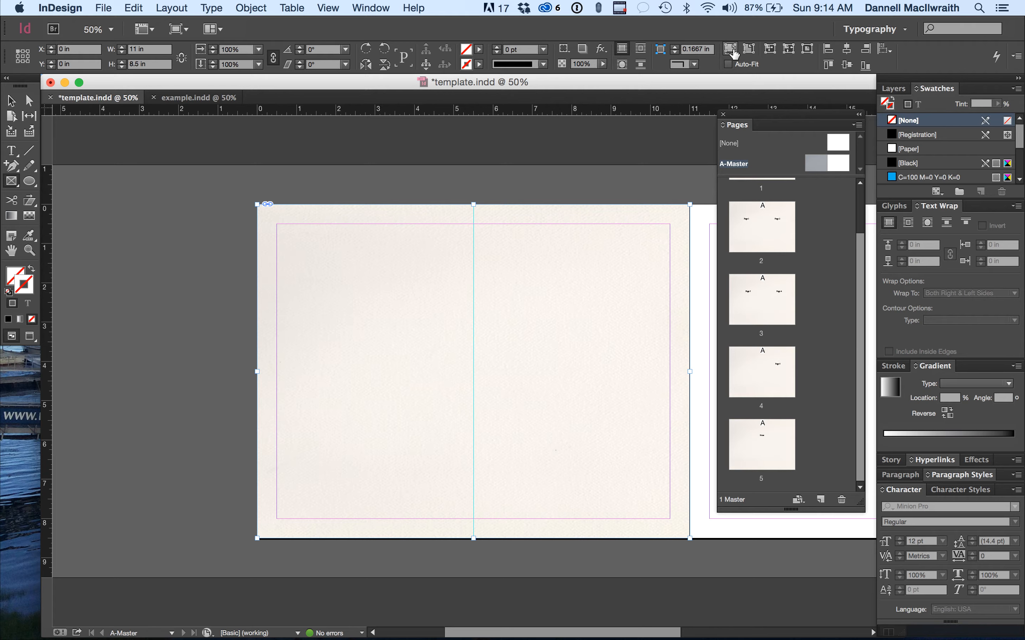
click(11, 100)
Examine the paper background on the document pages, going from page 2 to the following pages and back to page 1
click(770, 238)
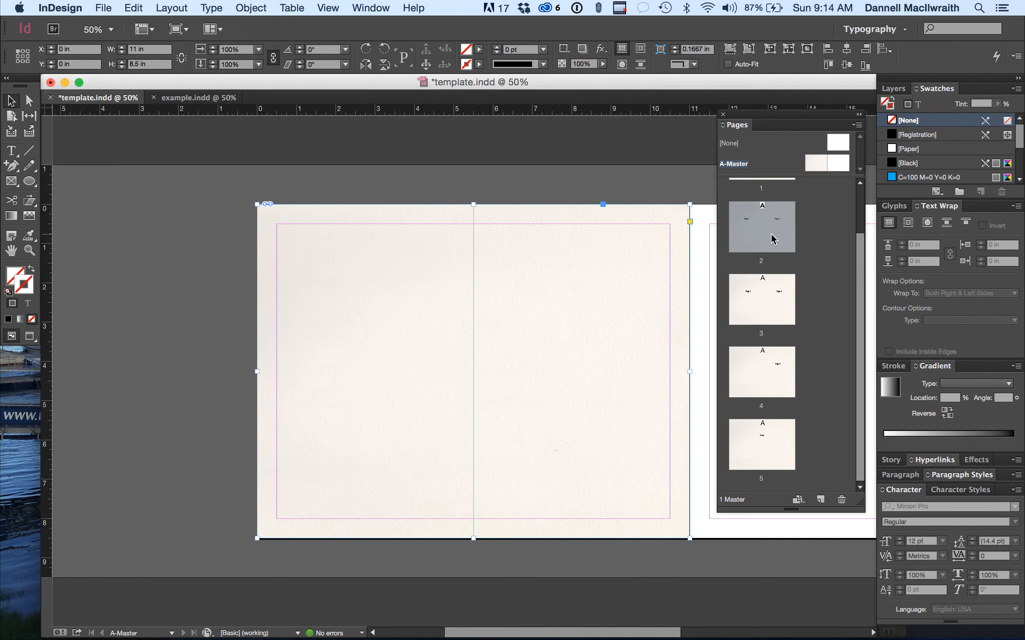
double_click(771, 231)
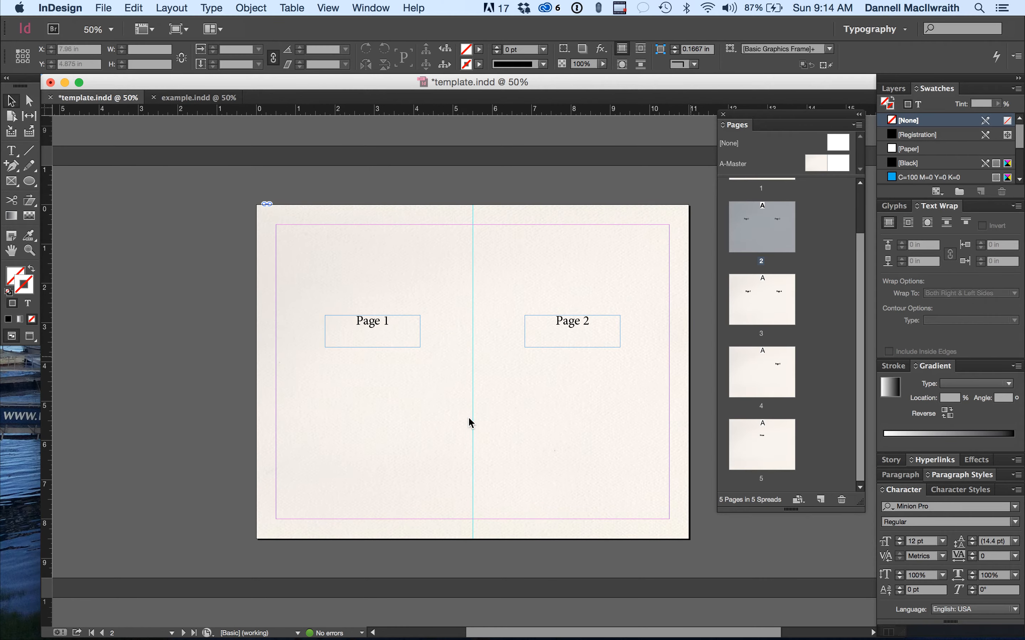
scroll(467, 416, down, 10)
scroll(469, 419, down, 6)
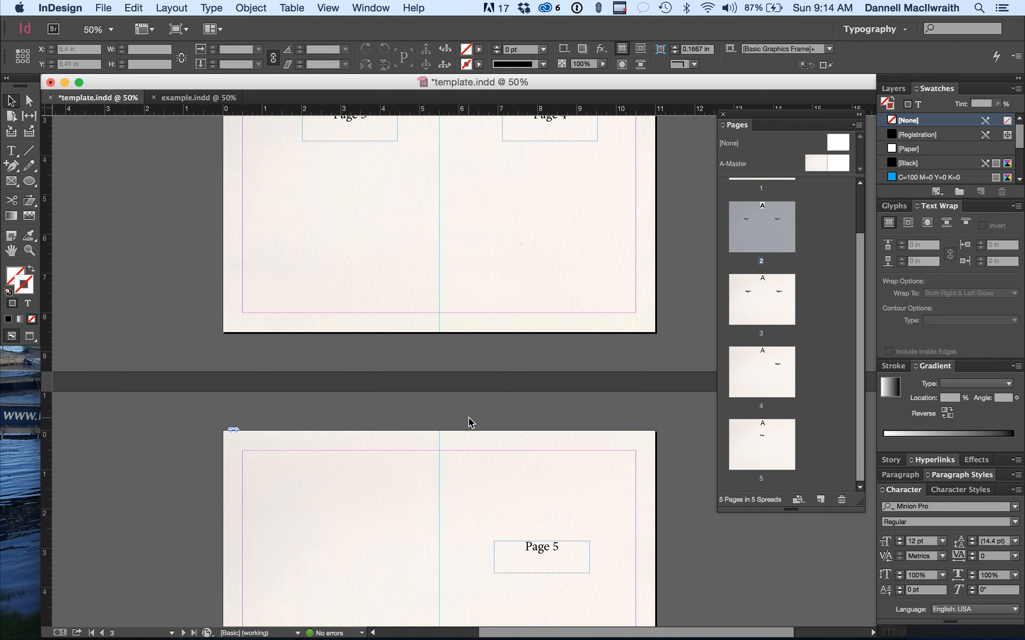
scroll(468, 418, up, 15)
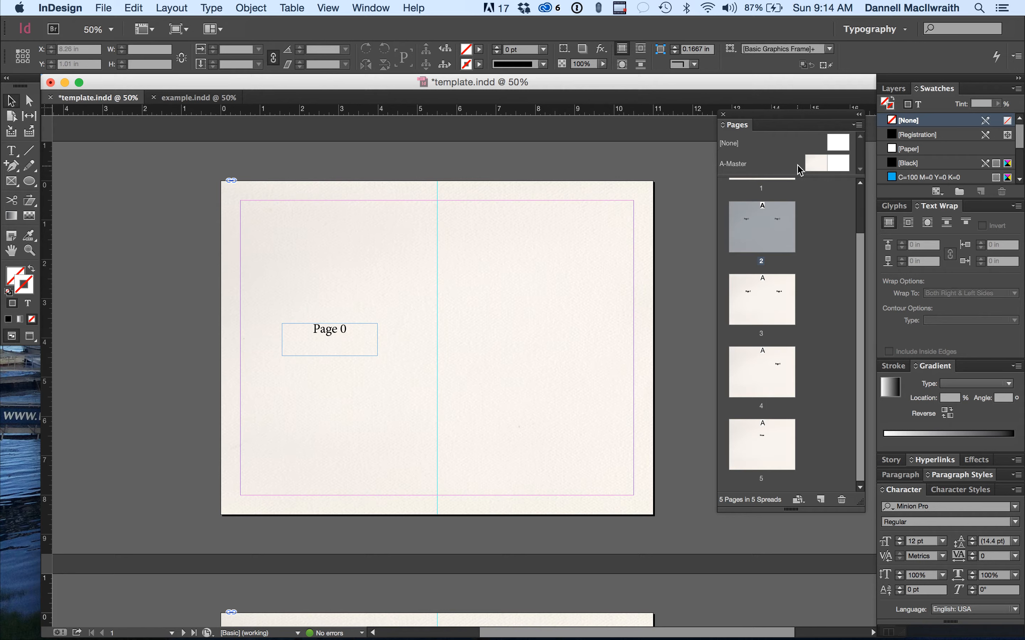
Go to page 1 and delete its Page 0 text frame
drag(800, 170, 793, 213)
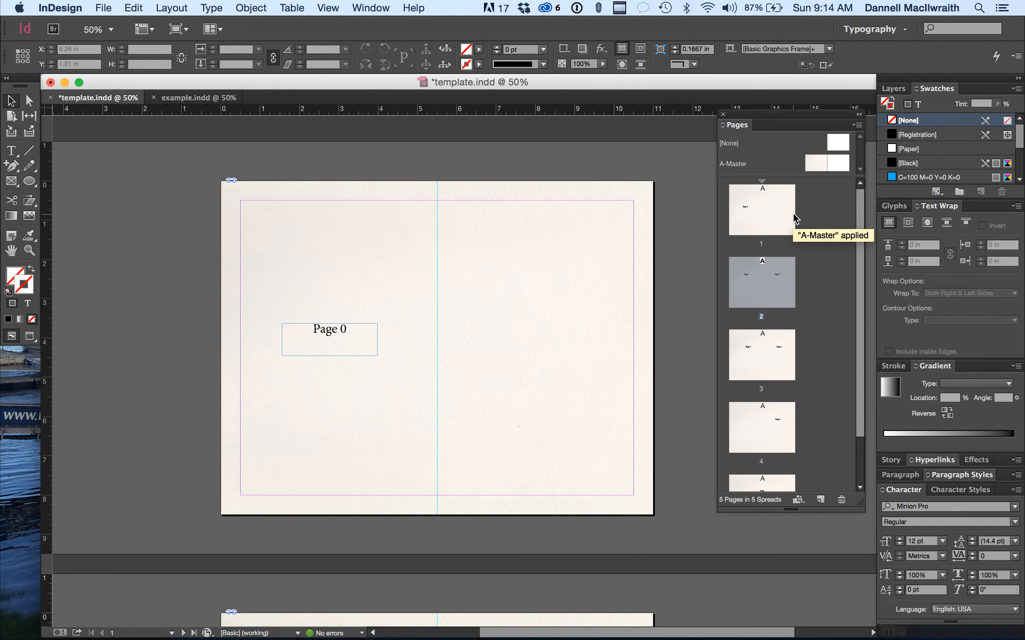
double_click(772, 220)
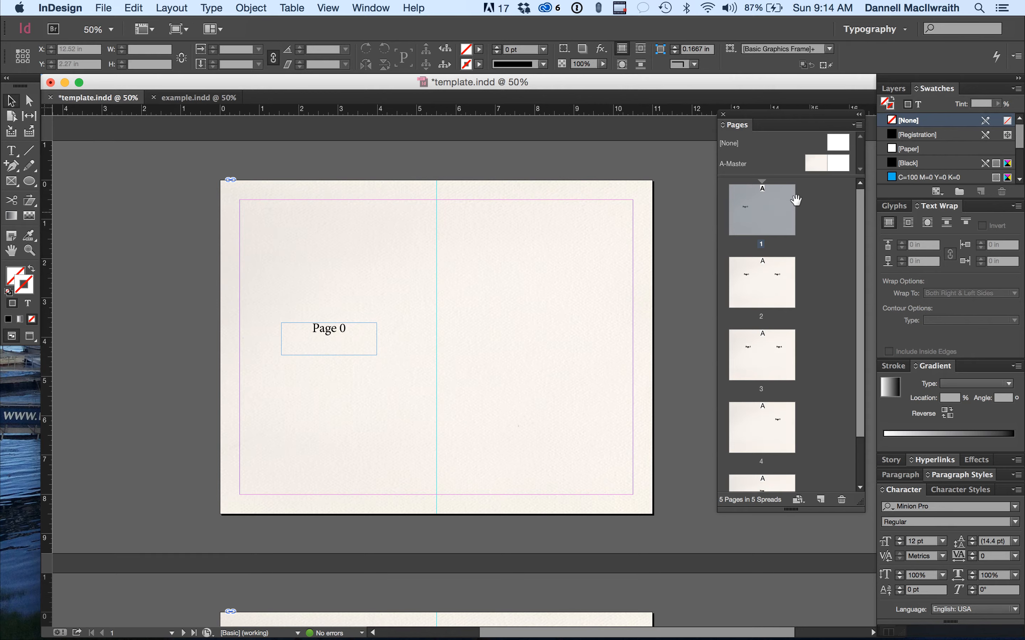
click(312, 338)
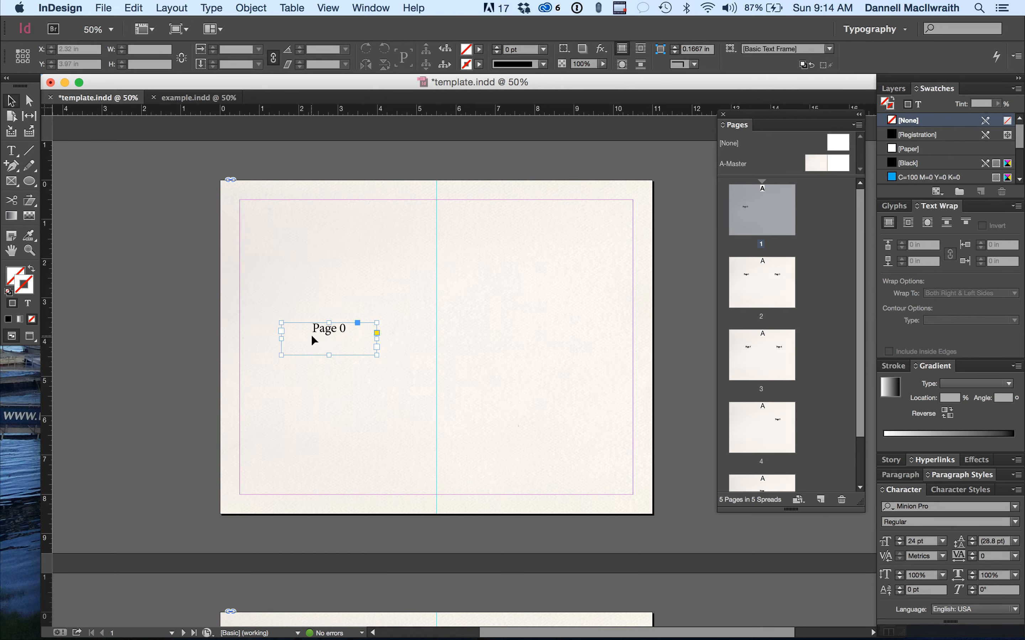
key(Delete)
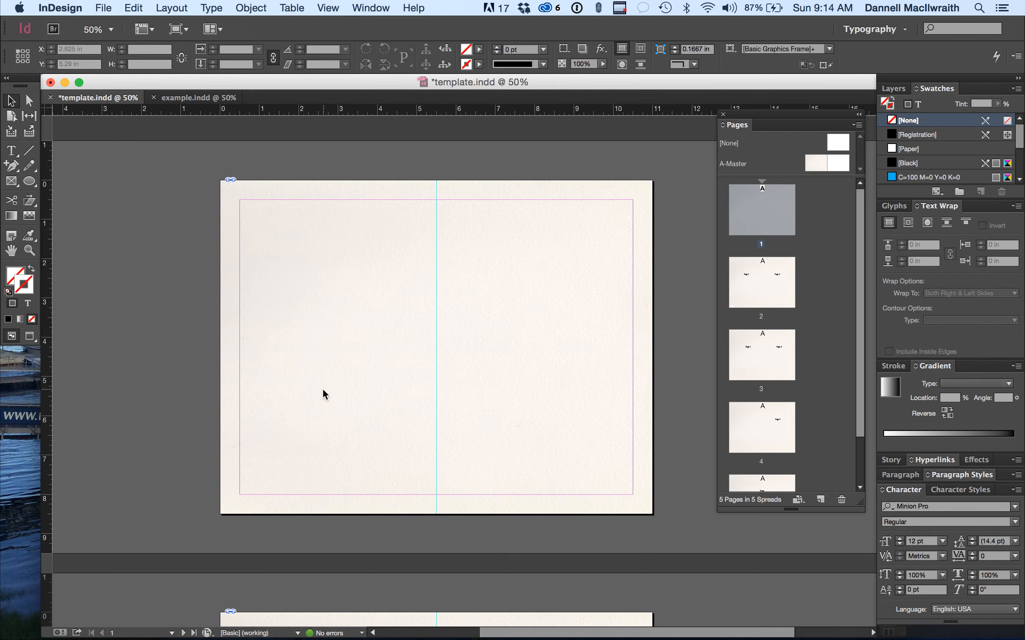
Draw a graphic frame about 4.88 × 3.34 in over page 1's upper-left corner and place form36_2953x1434.png from the WatercolourForms folder
click(12, 182)
drag(195, 151, 387, 282)
click(103, 8)
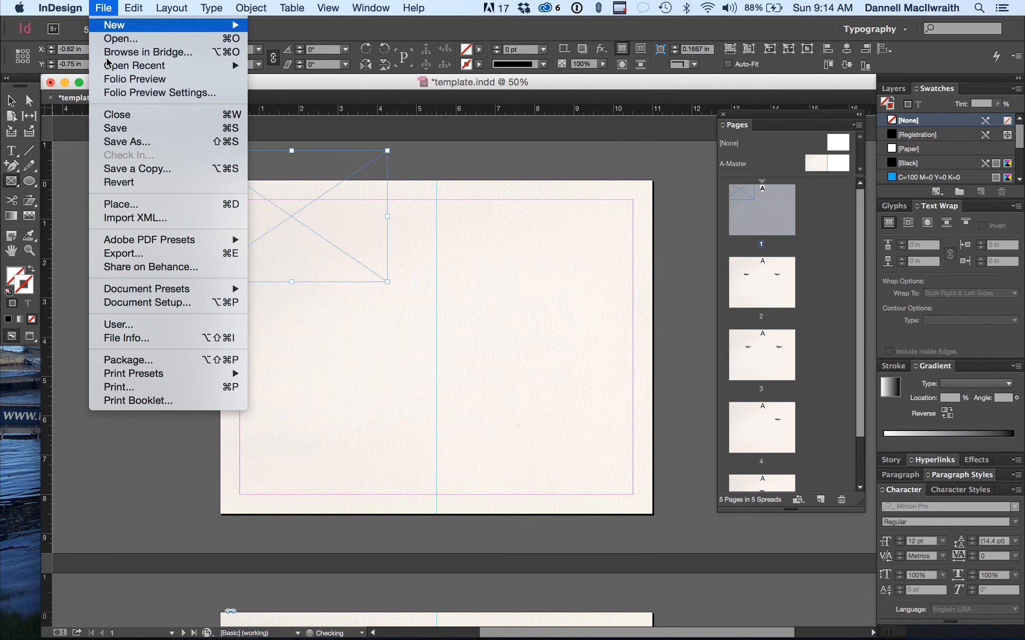
click(136, 211)
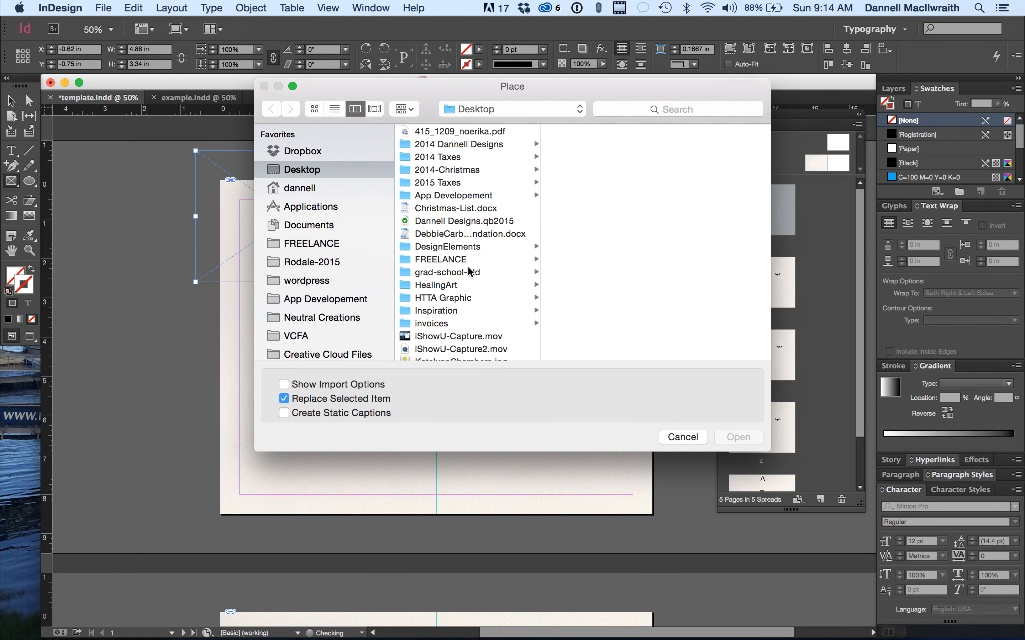
scroll(468, 270, down, 10)
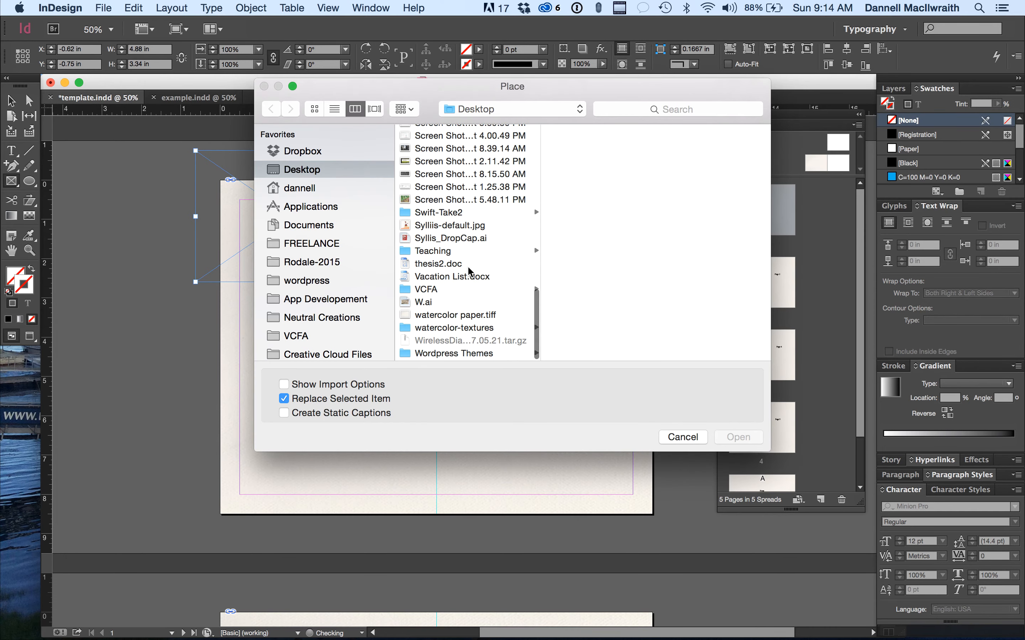
click(444, 328)
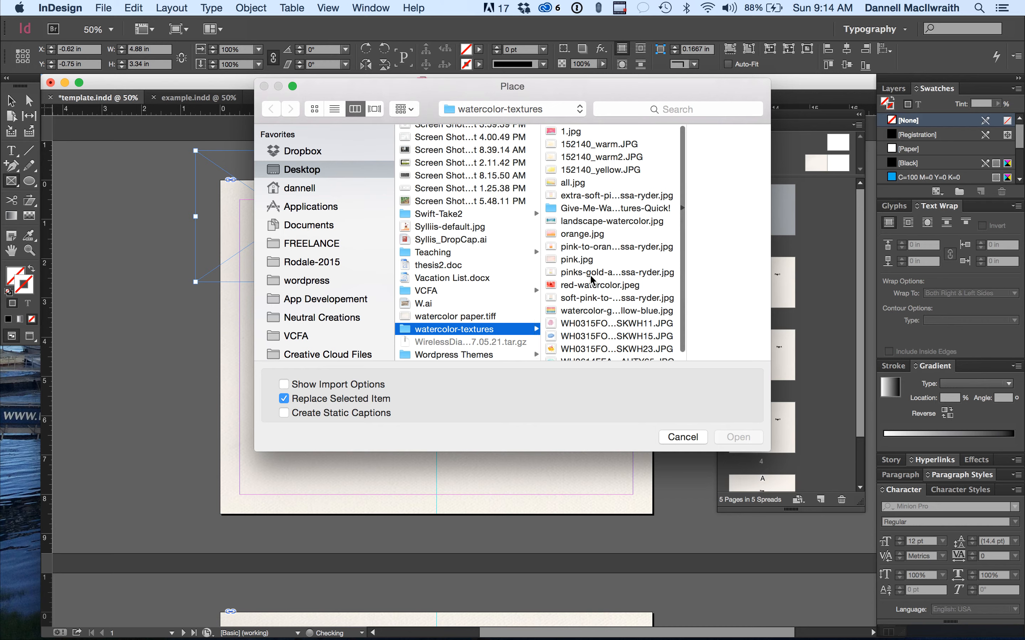
click(586, 209)
click(692, 131)
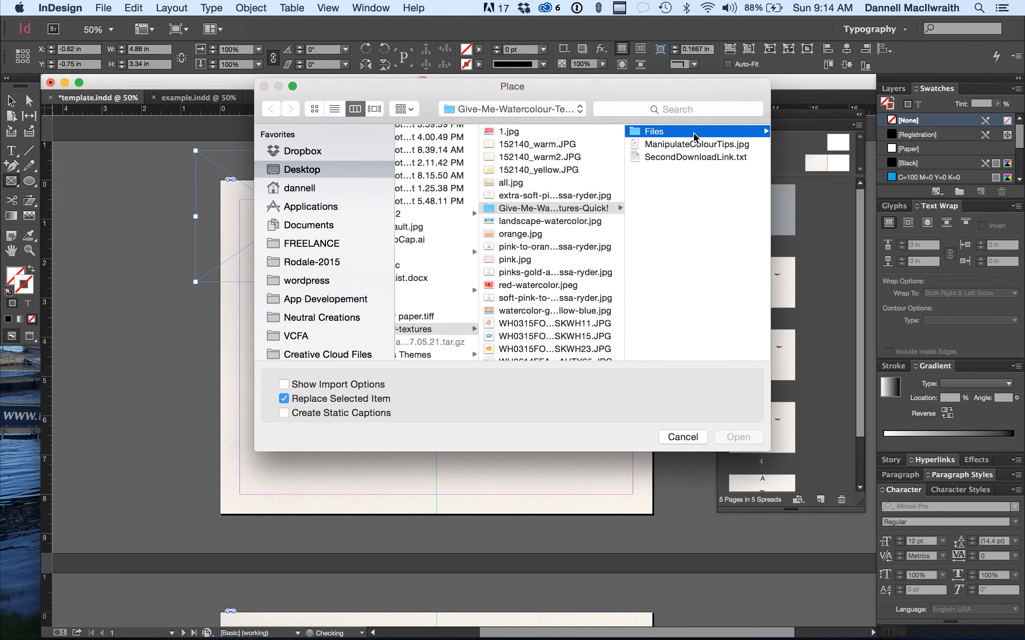
click(694, 132)
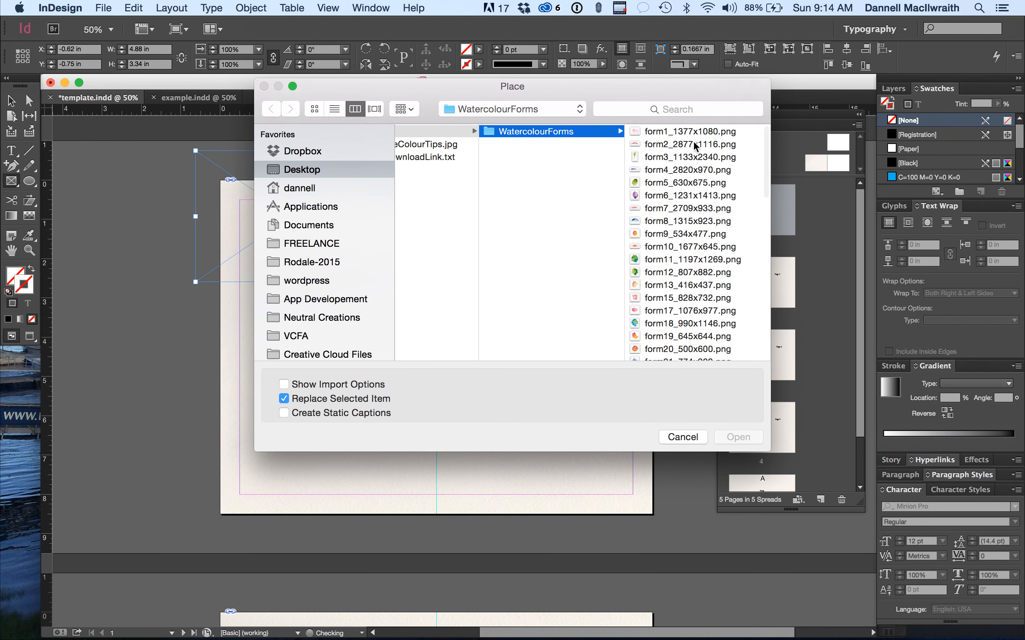
scroll(679, 344, down, 10)
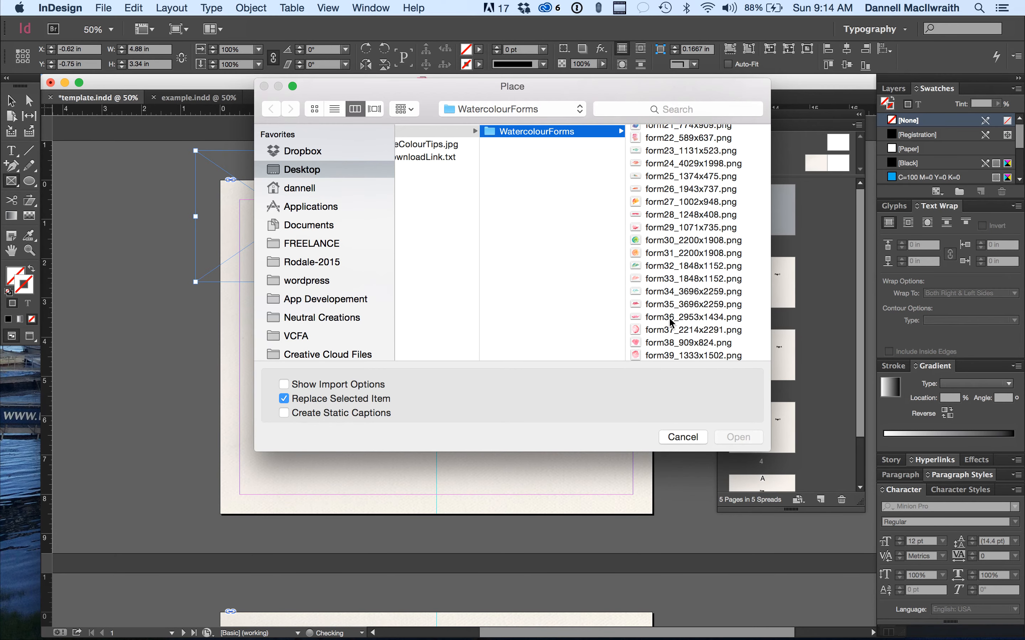
click(670, 319)
key(Return)
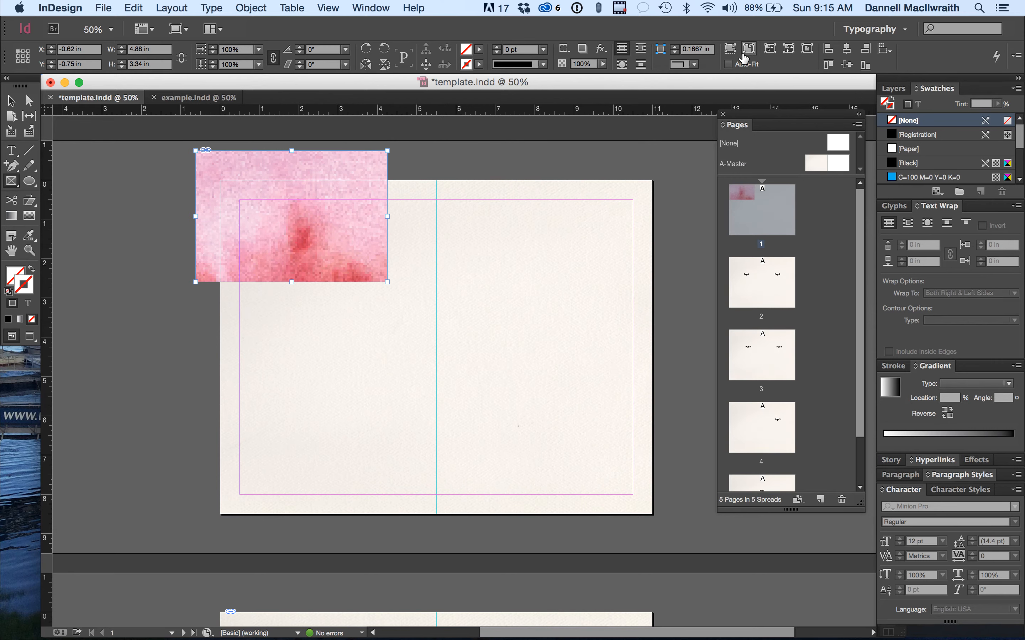
Fill the frame proportionally with the pink watercolor and rotate the frame about 179.5°
click(730, 50)
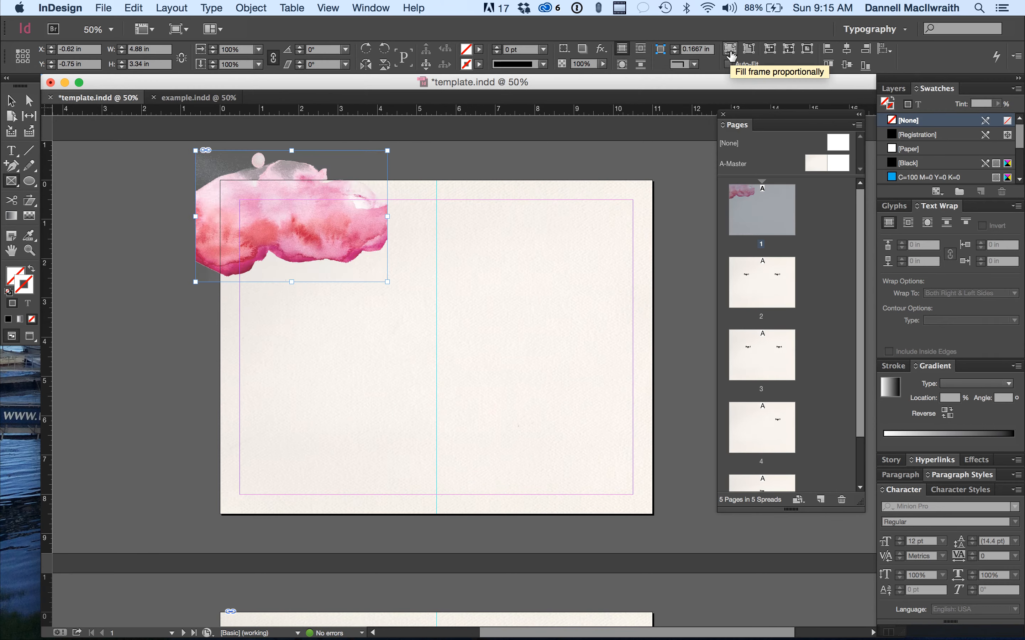
click(11, 101)
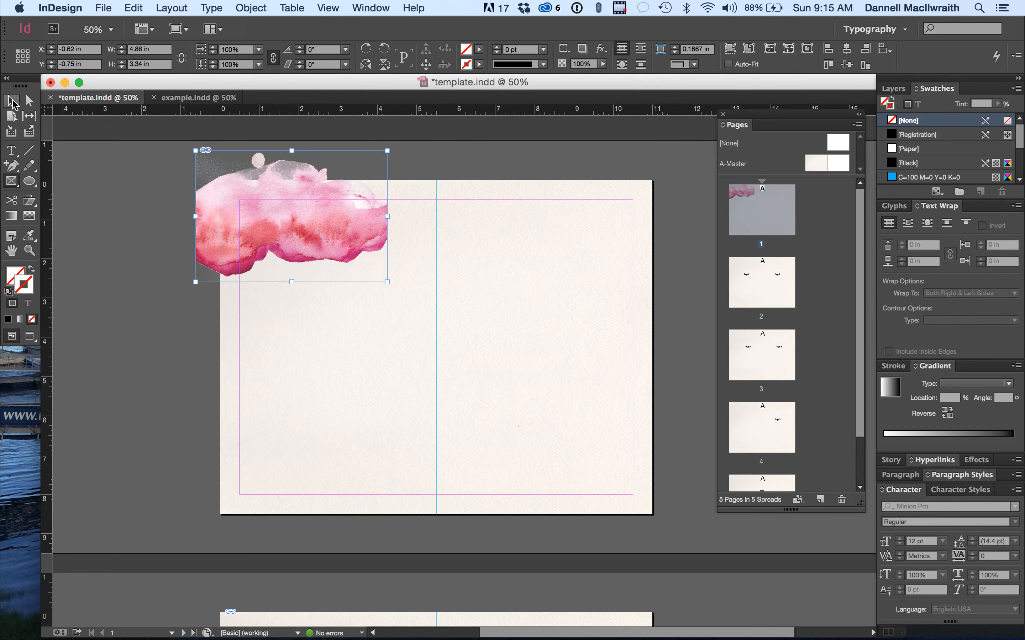
drag(389, 148, 187, 285)
drag(303, 245, 303, 245)
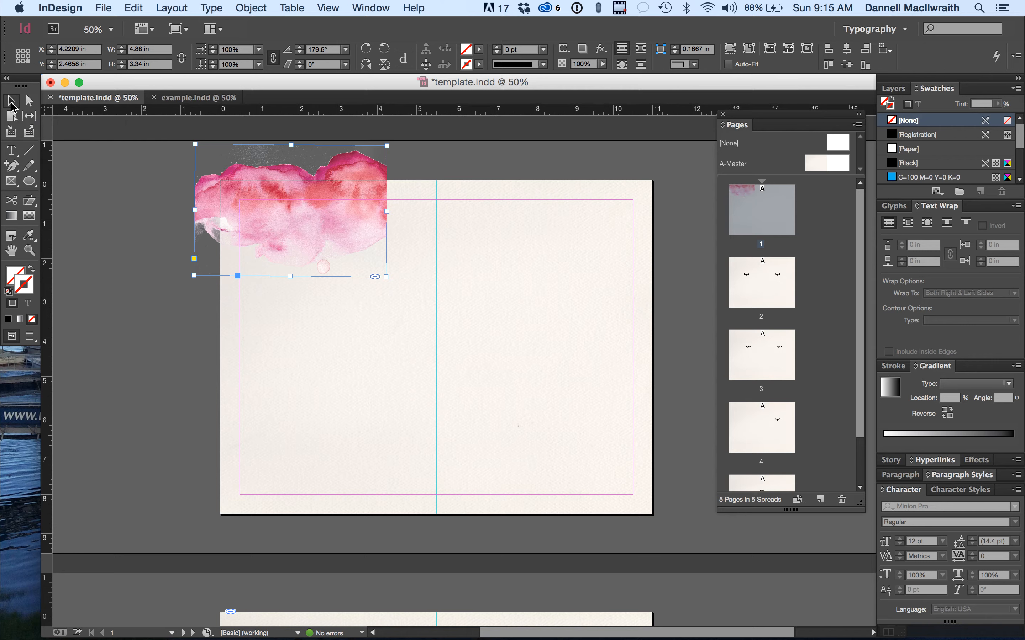
Move the rotated watercolor frame a little to the left so it hangs further off page 1's left edge
drag(291, 207, 343, 230)
click(434, 309)
key(super+equal)
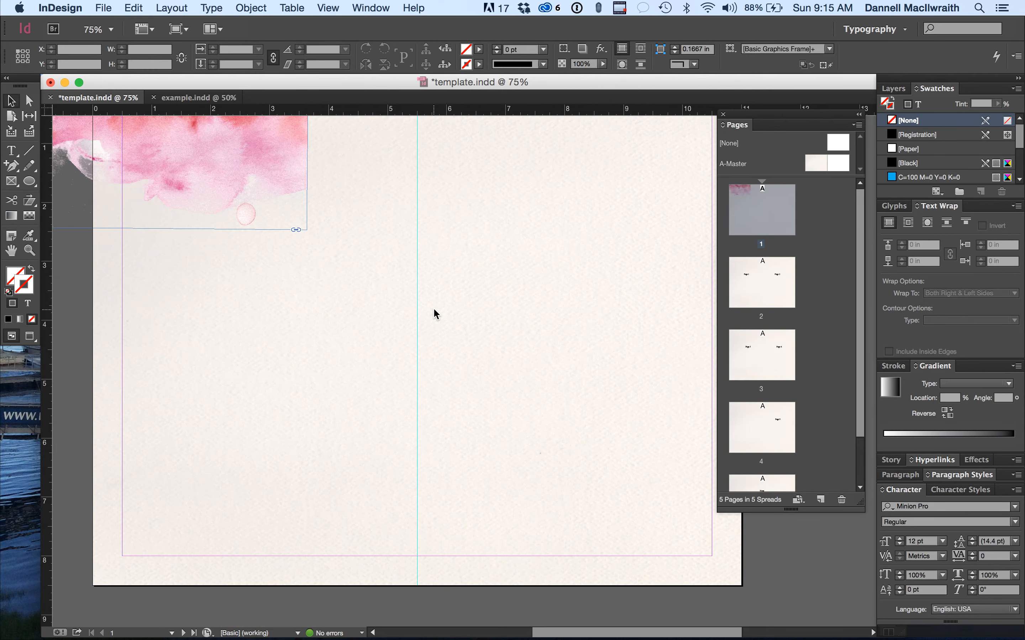
scroll(434, 309, up, 3)
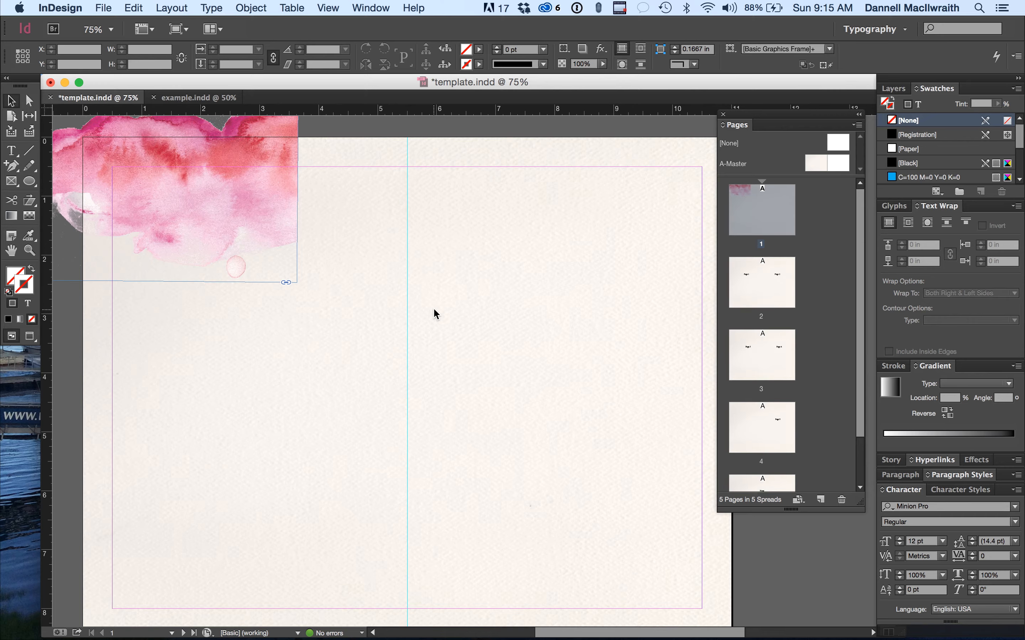
key(super+minus)
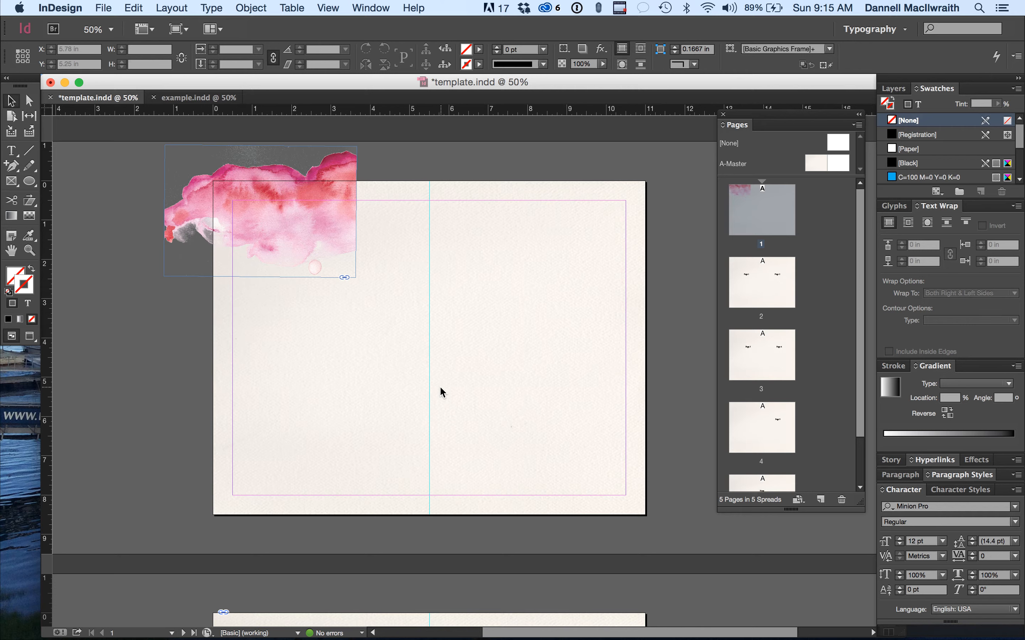
Widen the watercolor frame to about 6.85 in by extending its right side to the page's center guide
click(301, 202)
drag(356, 211, 433, 211)
click(479, 210)
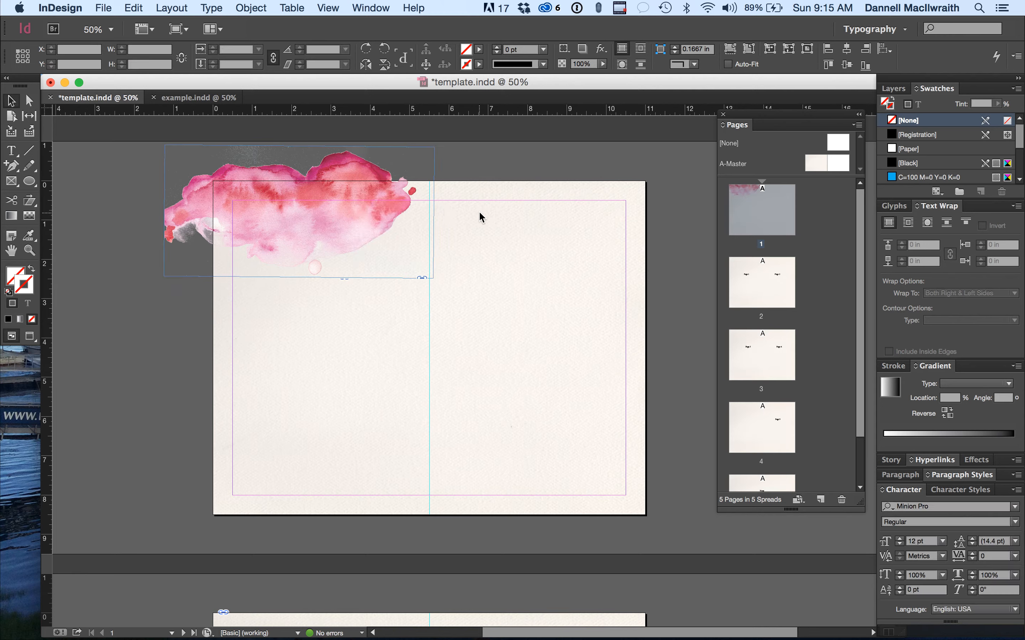
click(352, 211)
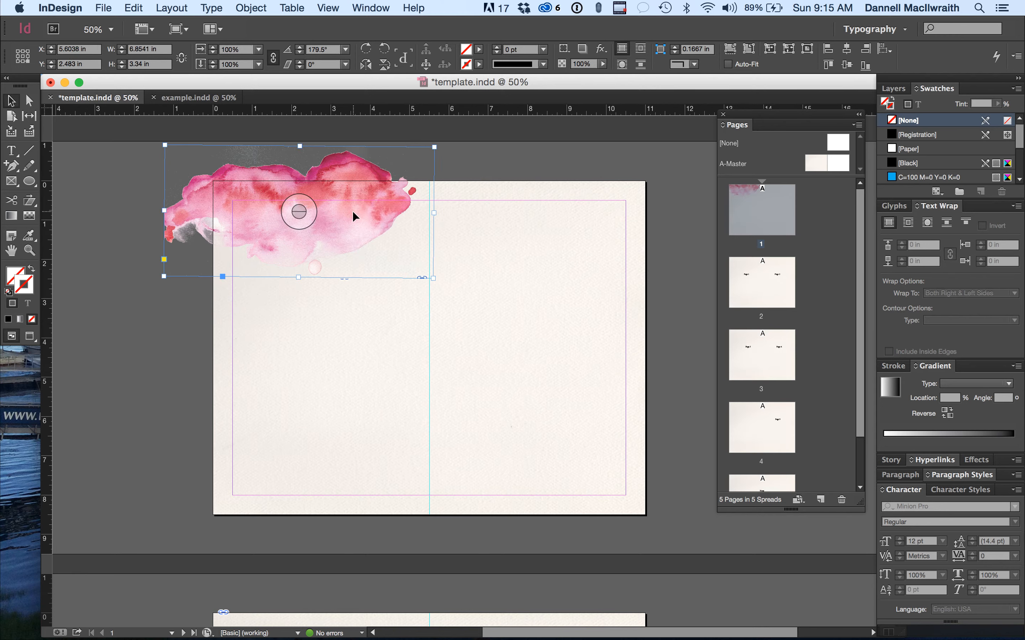
click(479, 302)
scroll(335, 485, down, 1)
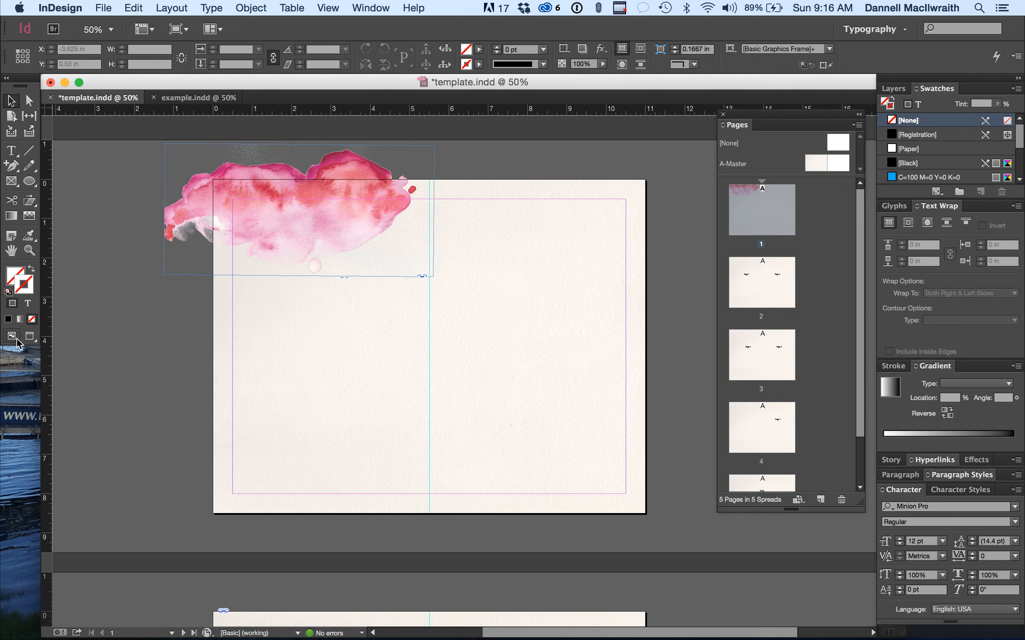
Compare page 1 in Normal and Preview screen modes to check how the watercolor is trimmed, and end in Preview
click(31, 337)
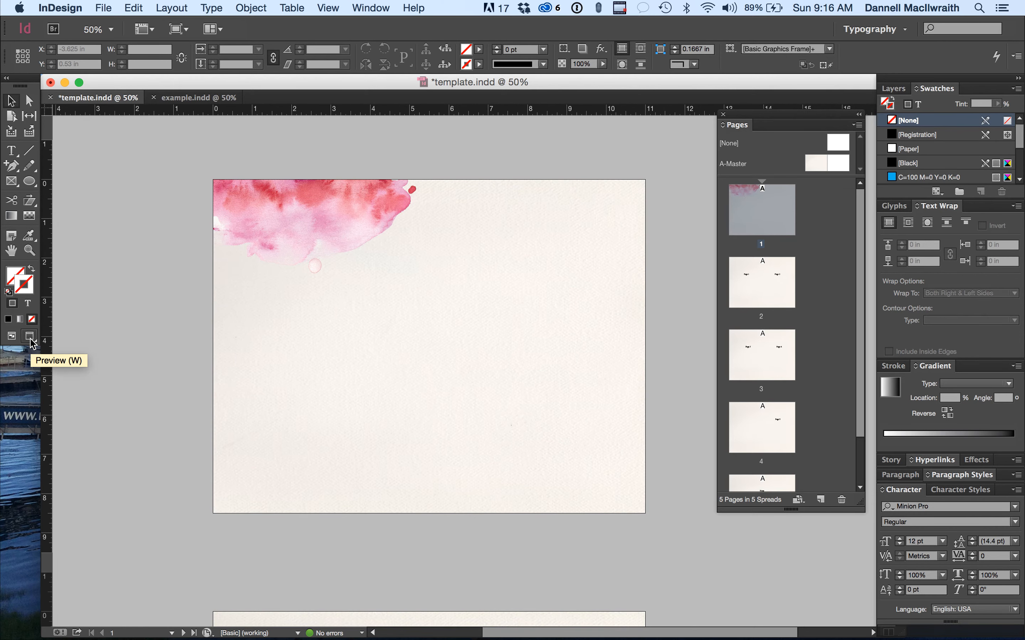
click(15, 339)
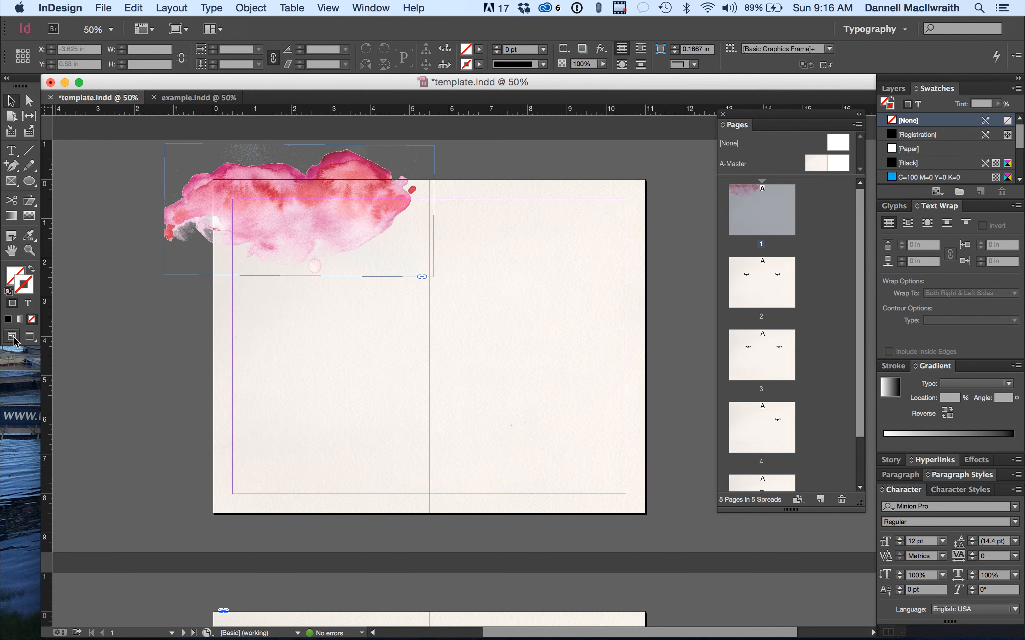
click(29, 338)
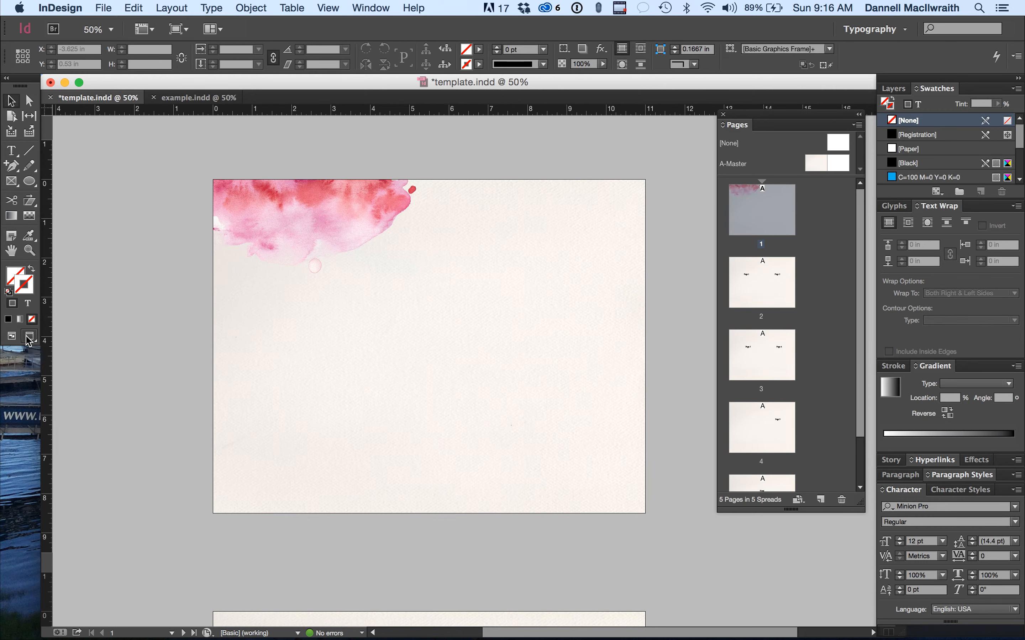
click(19, 337)
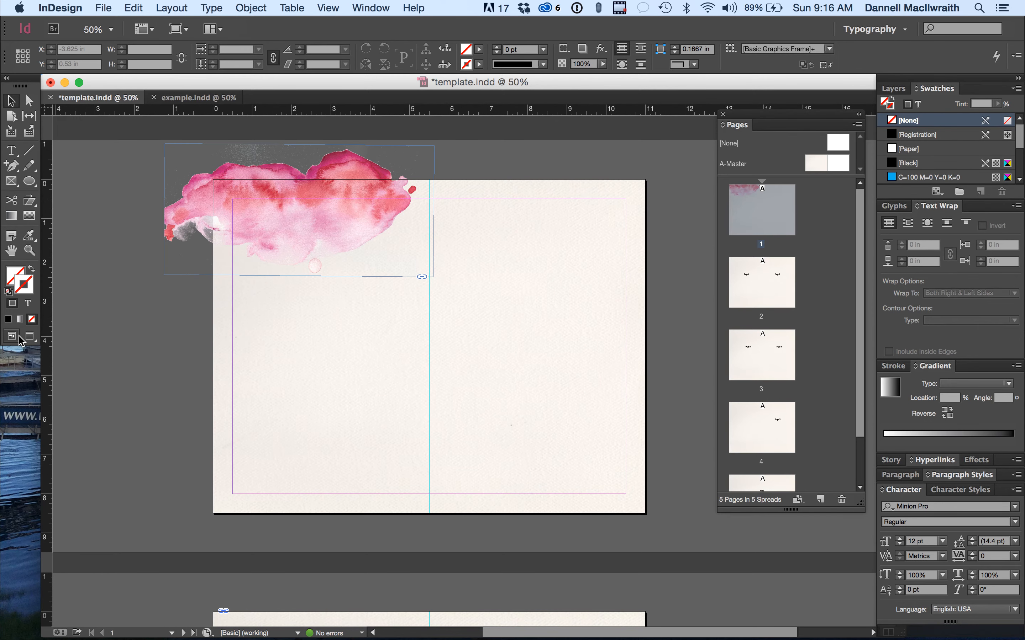
click(29, 338)
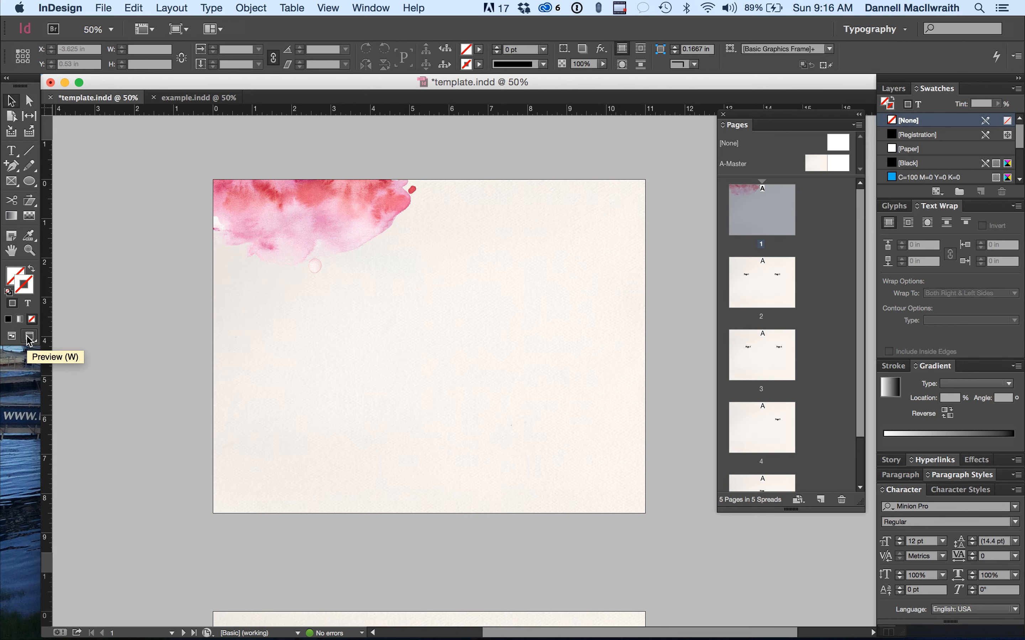
click(12, 338)
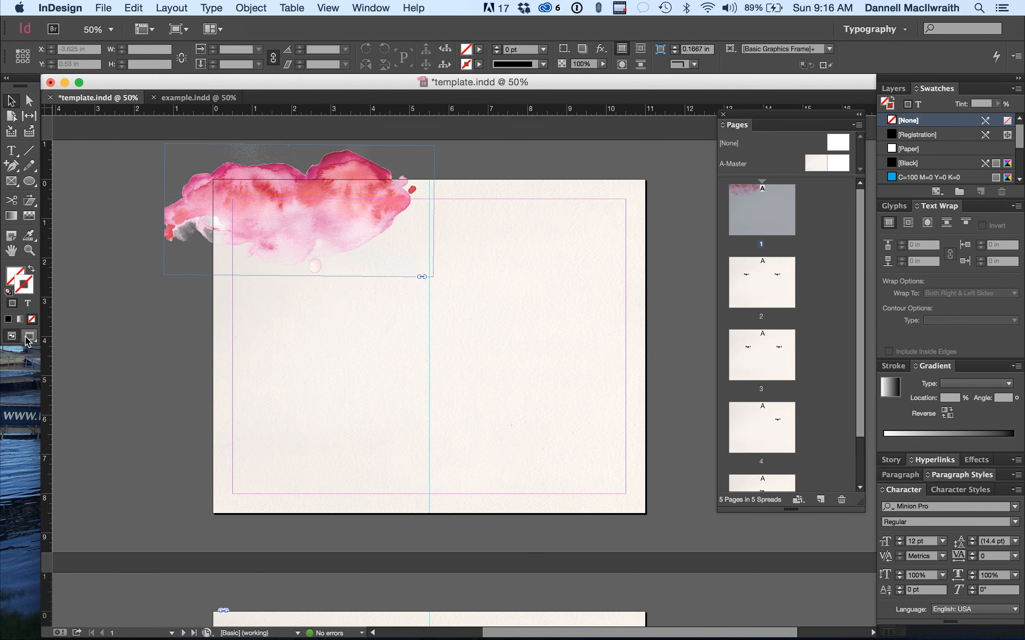
click(29, 338)
Draw a graphic frame about 5.88 × 2.79 in over page 1's lower-left corner and place form40_1678x1115.png in it
click(12, 181)
drag(207, 440, 437, 576)
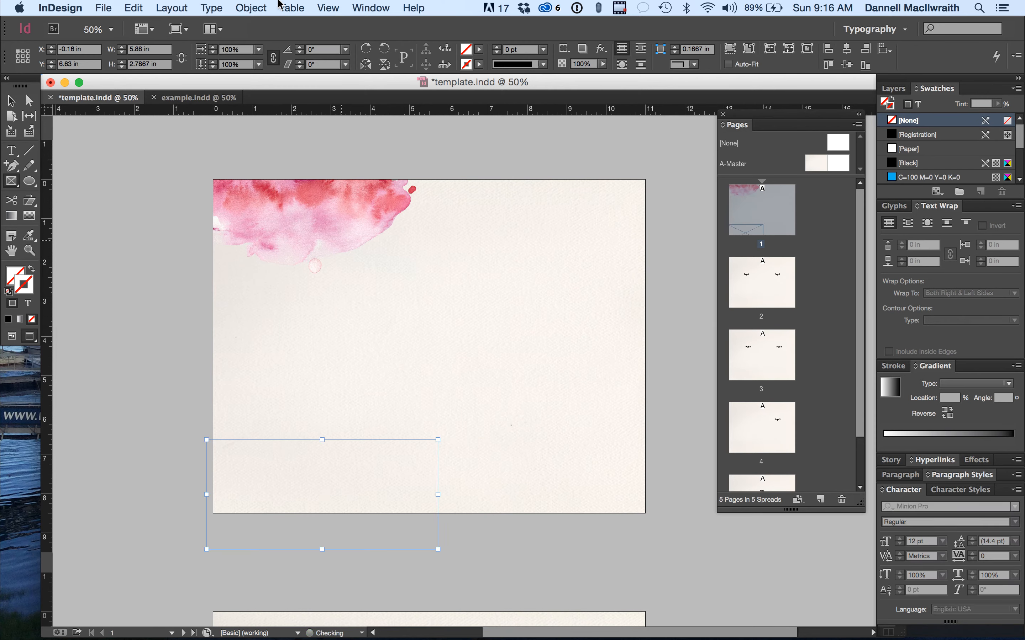
click(106, 7)
click(122, 204)
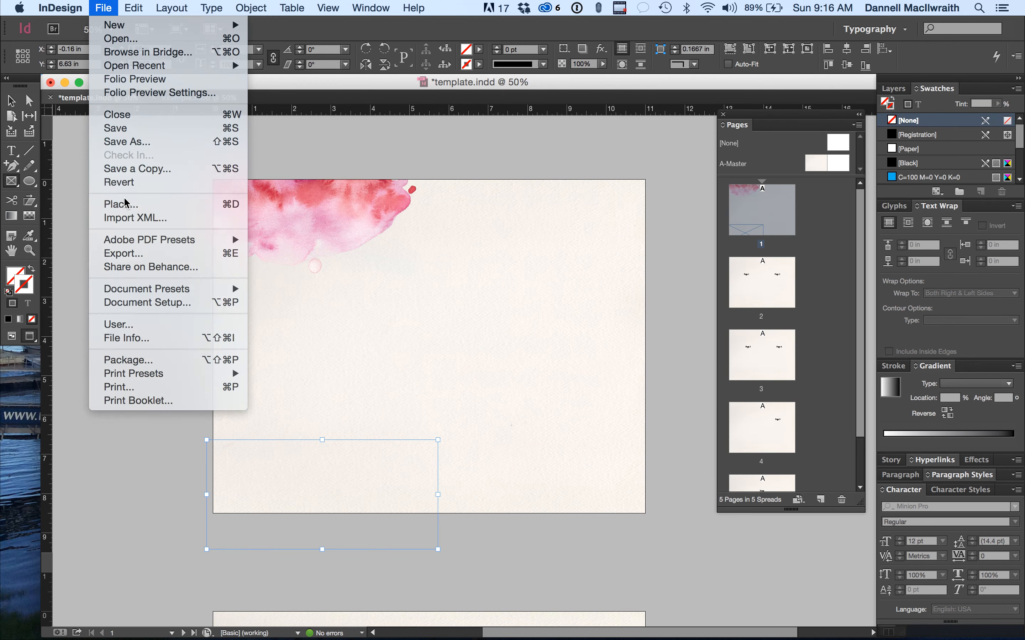
scroll(688, 284, down, 10)
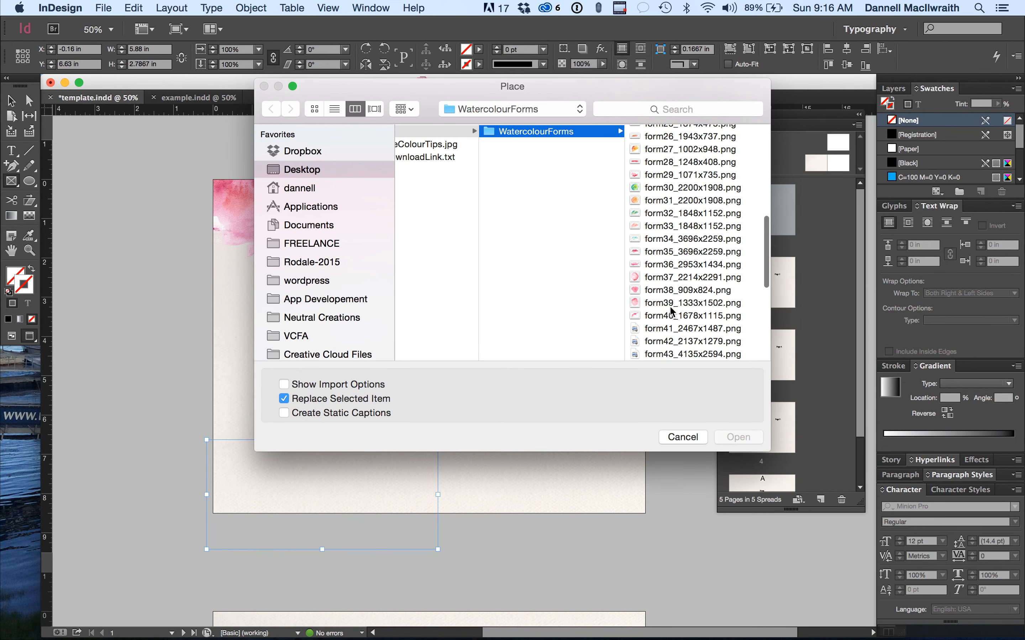
click(665, 317)
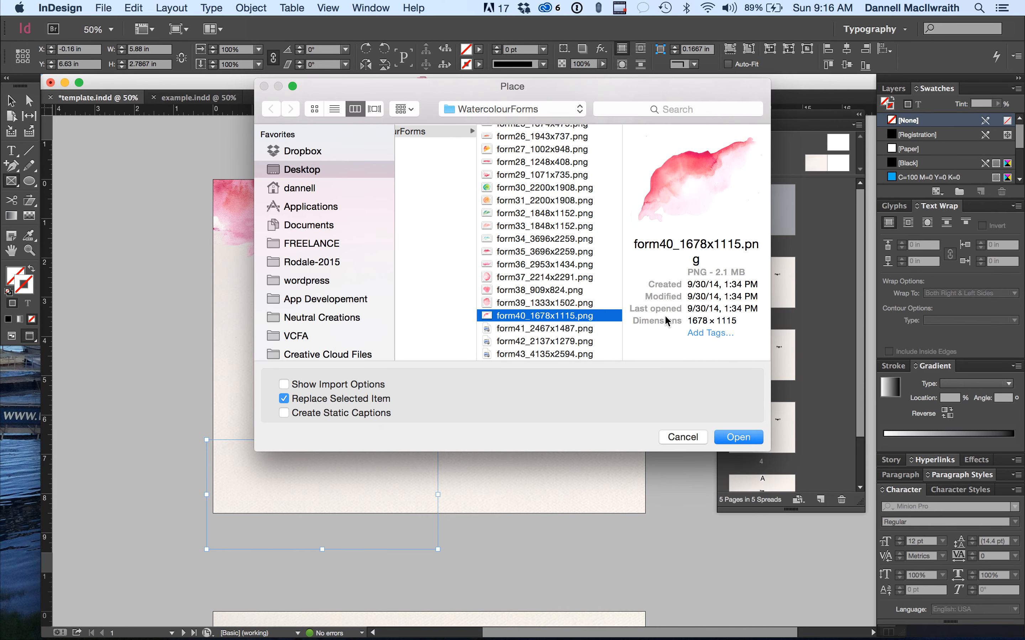
key(Return)
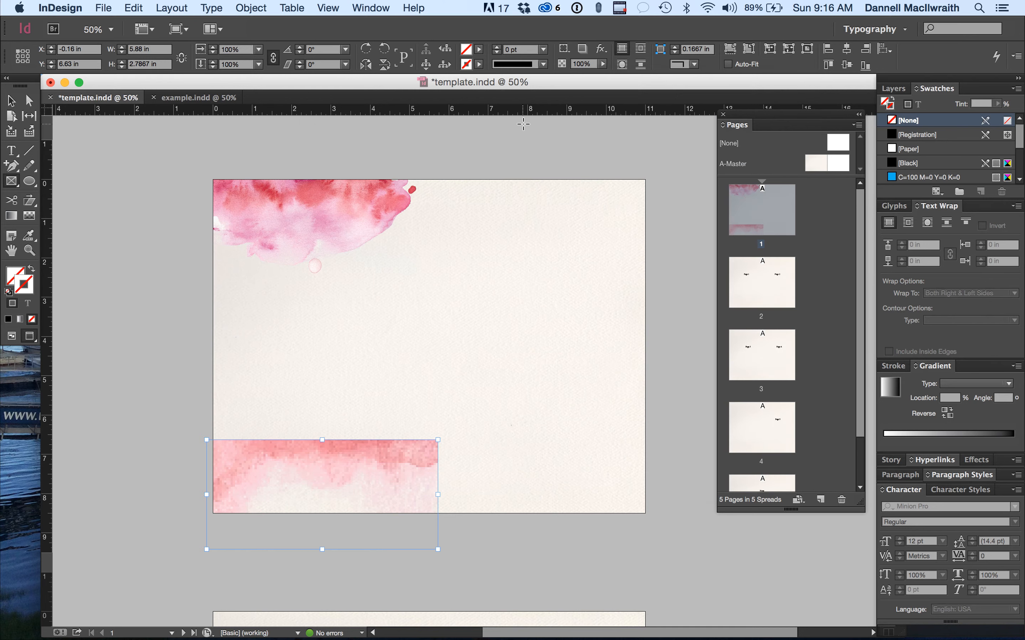
Fill the lower frame proportionally with its watercolor and enlarge the frame upward and to the right to uncover the cropped tip
click(748, 53)
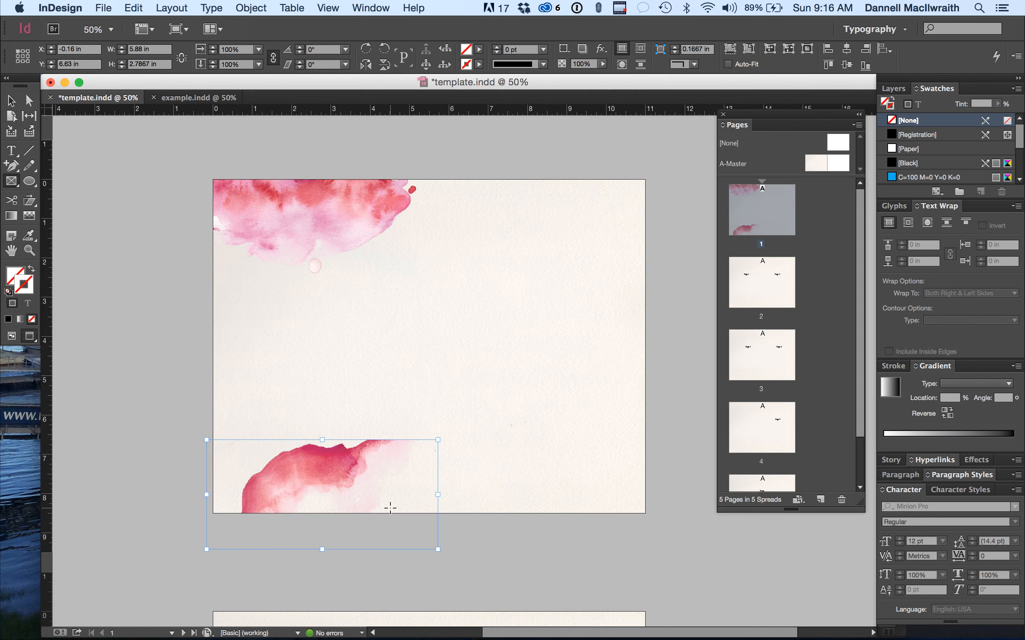
click(11, 100)
drag(438, 441, 476, 385)
click(544, 556)
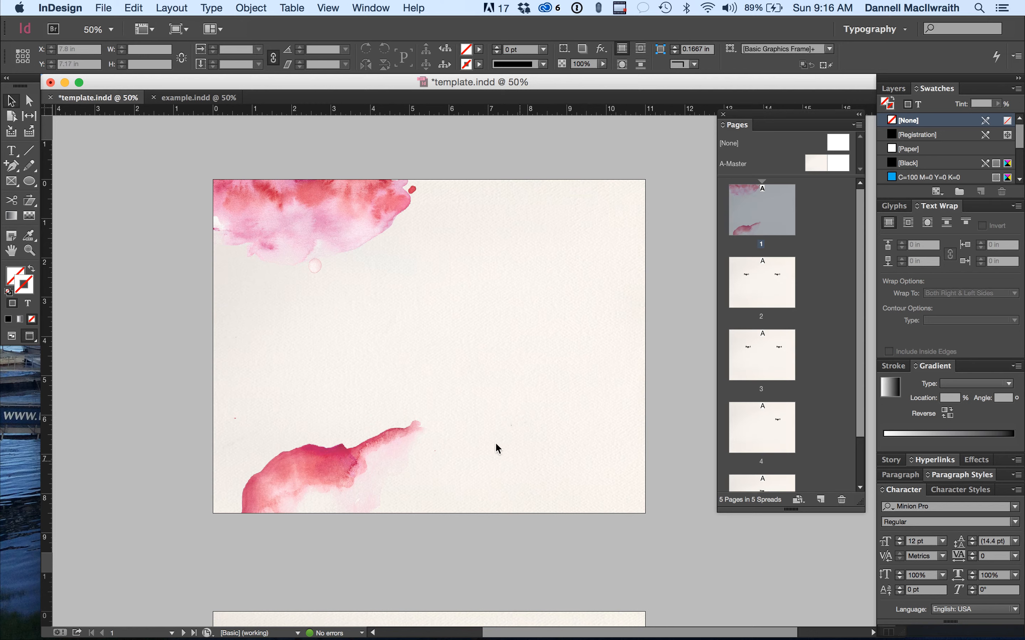
Look at page 2 and return to page 1
double_click(772, 271)
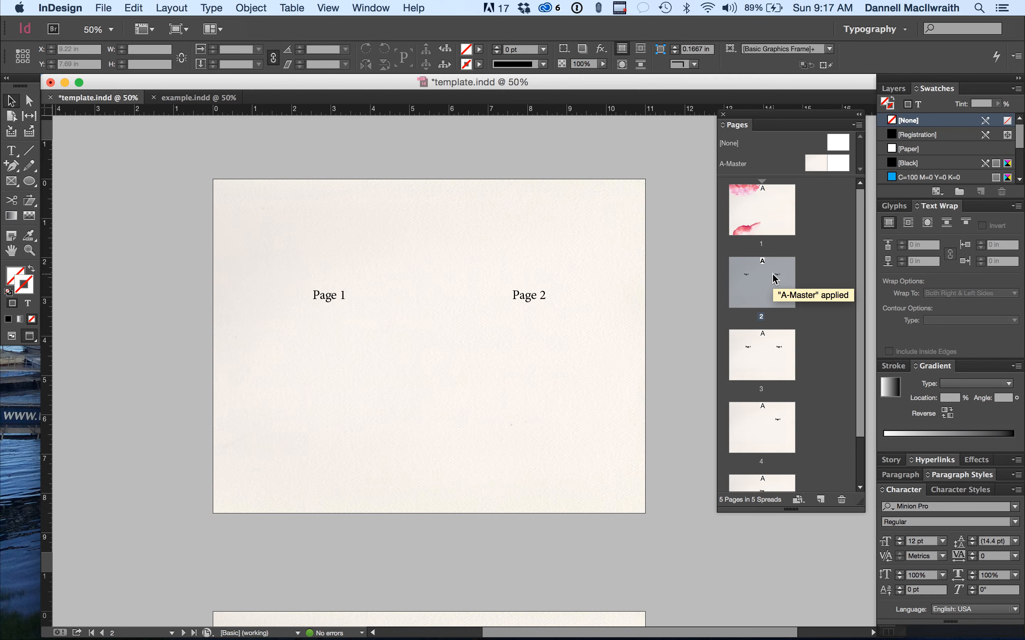
scroll(473, 247, up, 5)
click(367, 317)
scroll(366, 286, up, 4)
Select the upper pink watercolor image on page 1 and display its link information
click(357, 234)
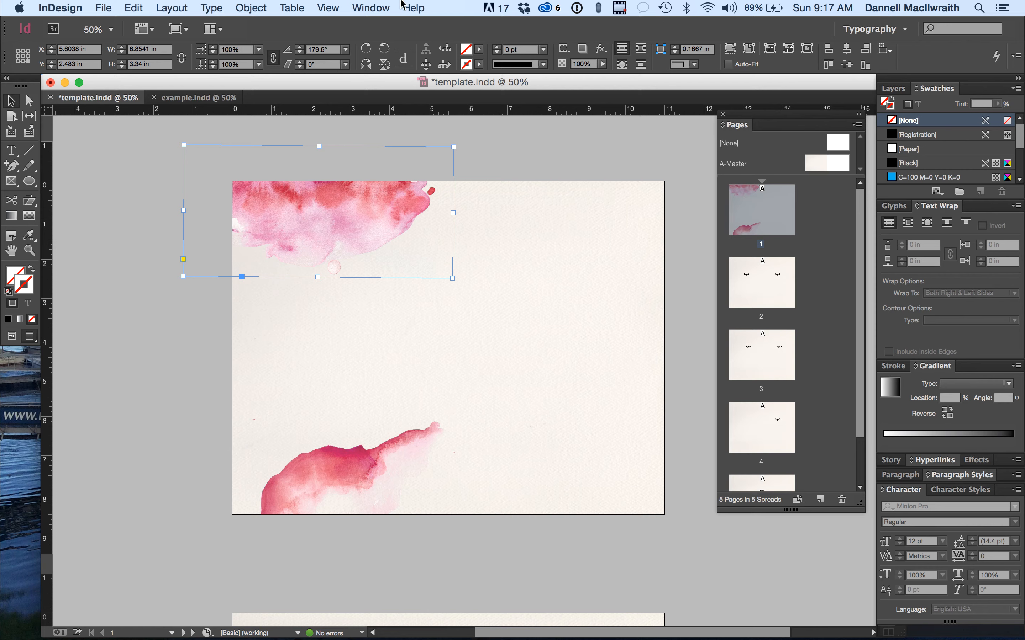
click(376, 8)
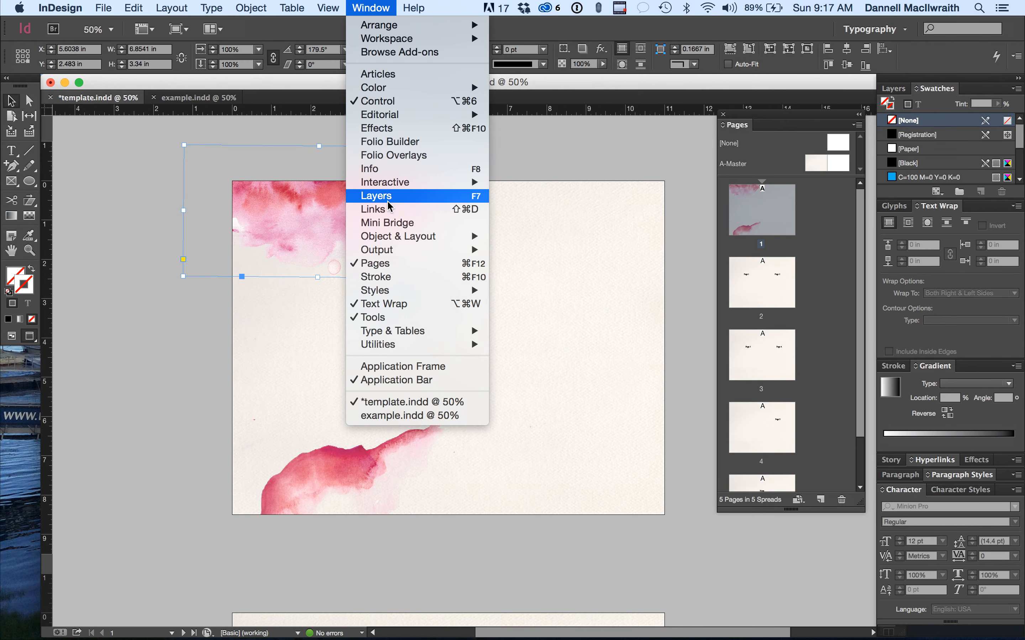
mouse_move(390, 233)
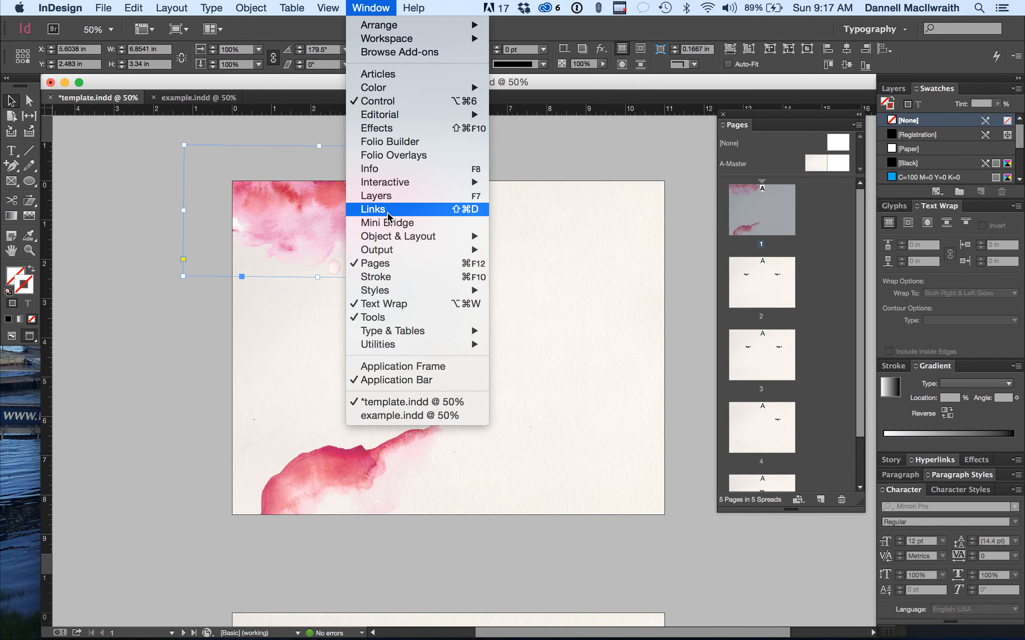
click(389, 212)
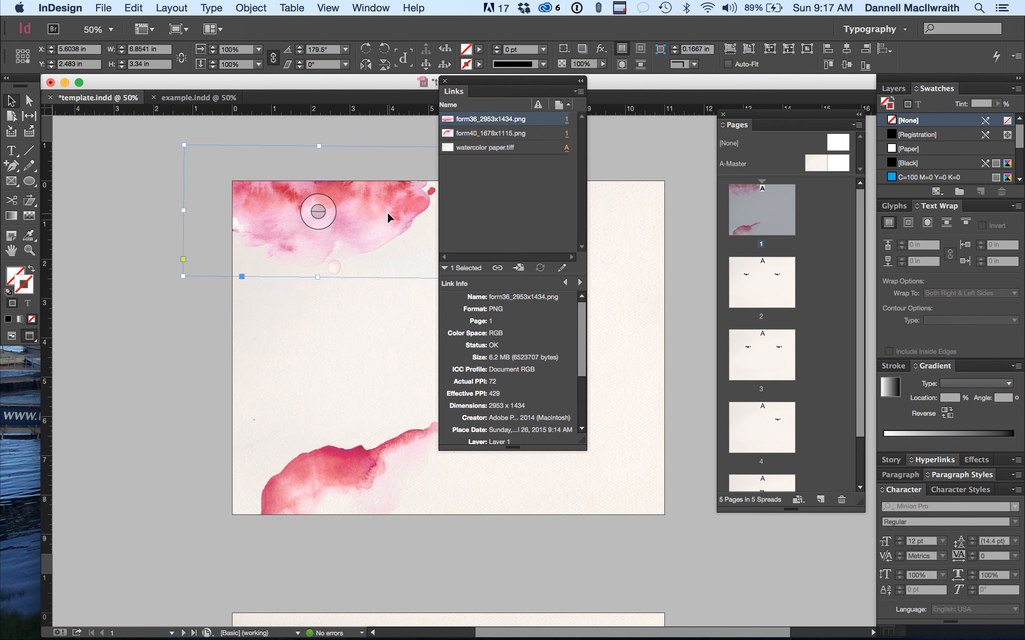
Review the link details and effective PPI of watercolor paper.tiff, form40_1678x1115.png and form36_2953x1434.png, and dock the list of links
drag(541, 86, 647, 149)
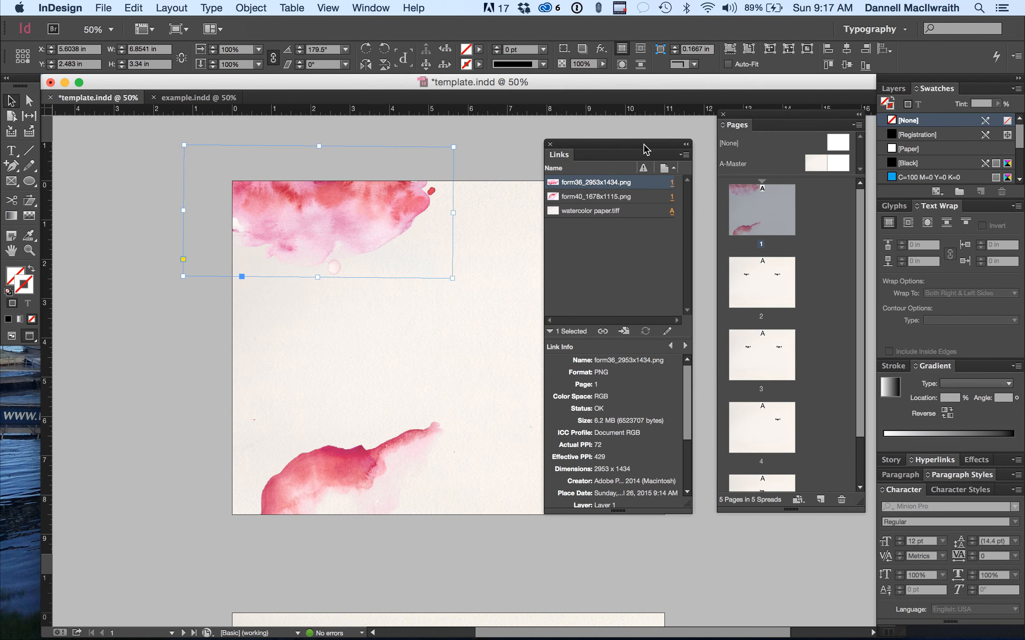
click(587, 198)
click(583, 214)
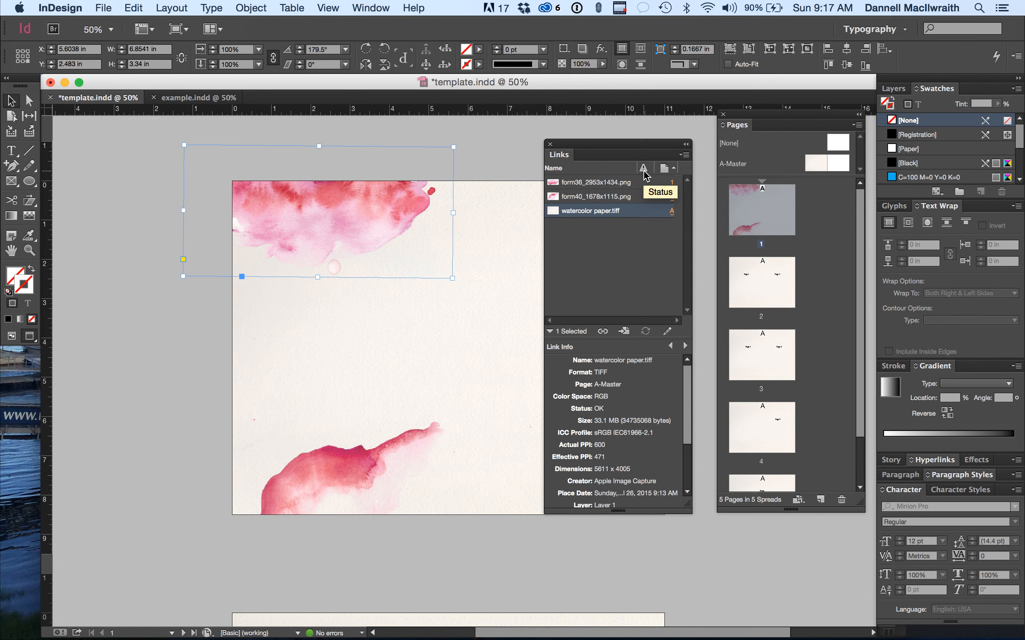
scroll(604, 427, down, 3)
scroll(603, 427, up, 3)
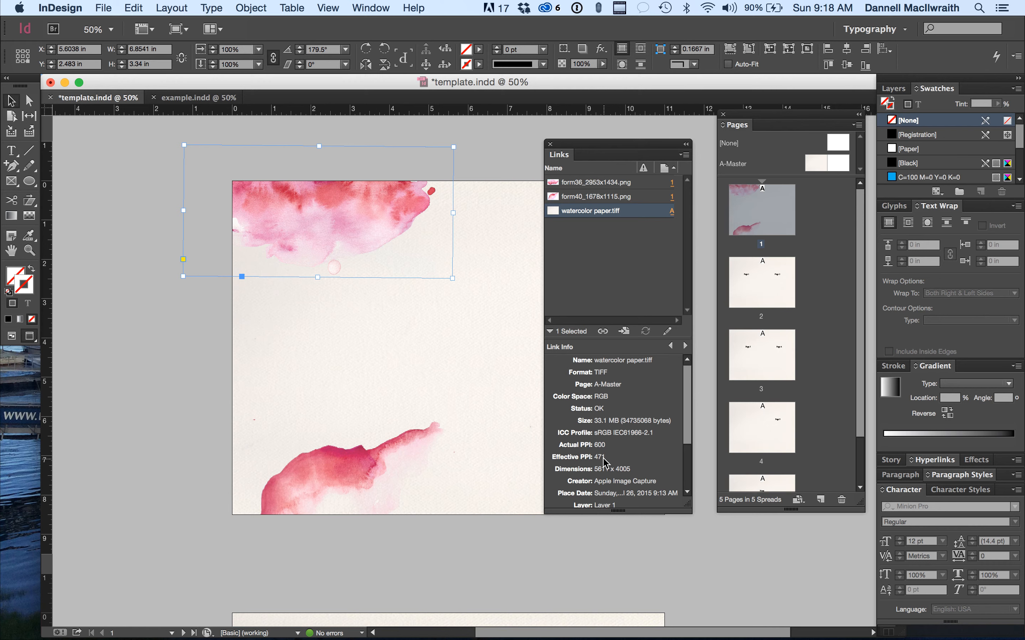
scroll(605, 462, down, 3)
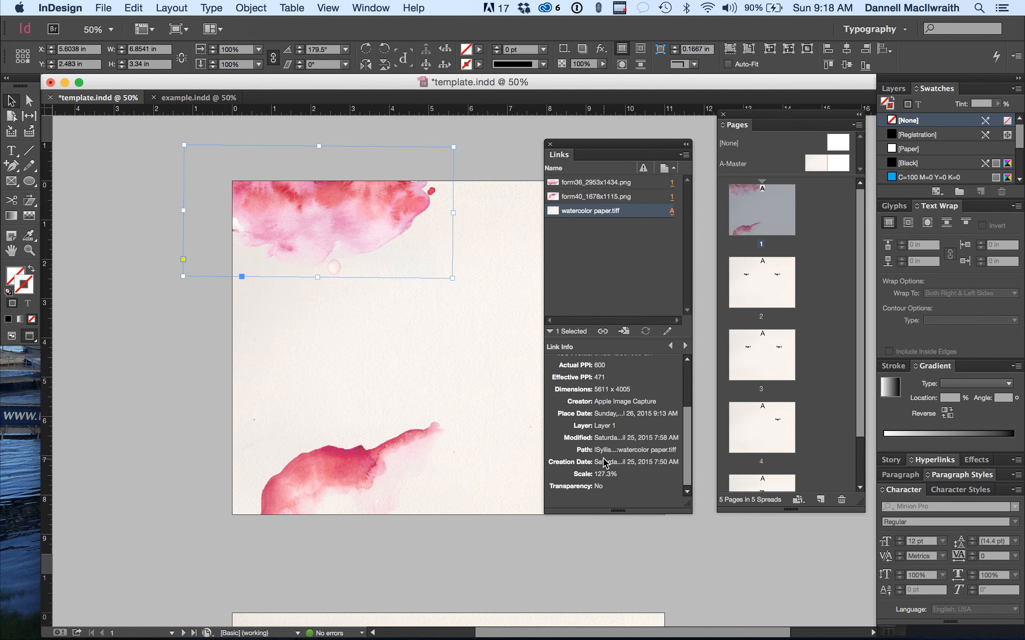
click(604, 197)
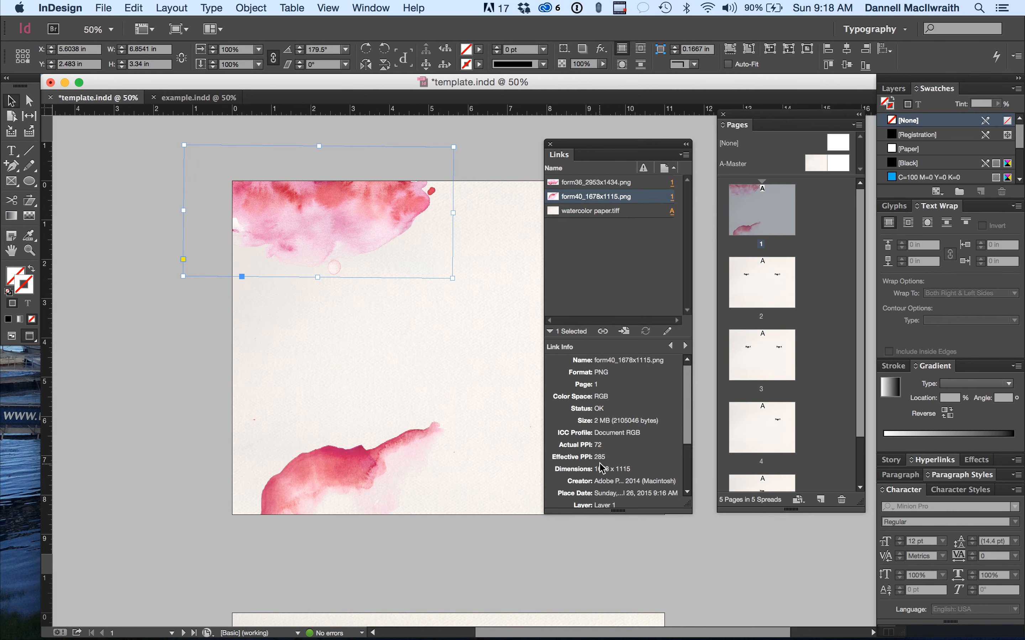
click(592, 186)
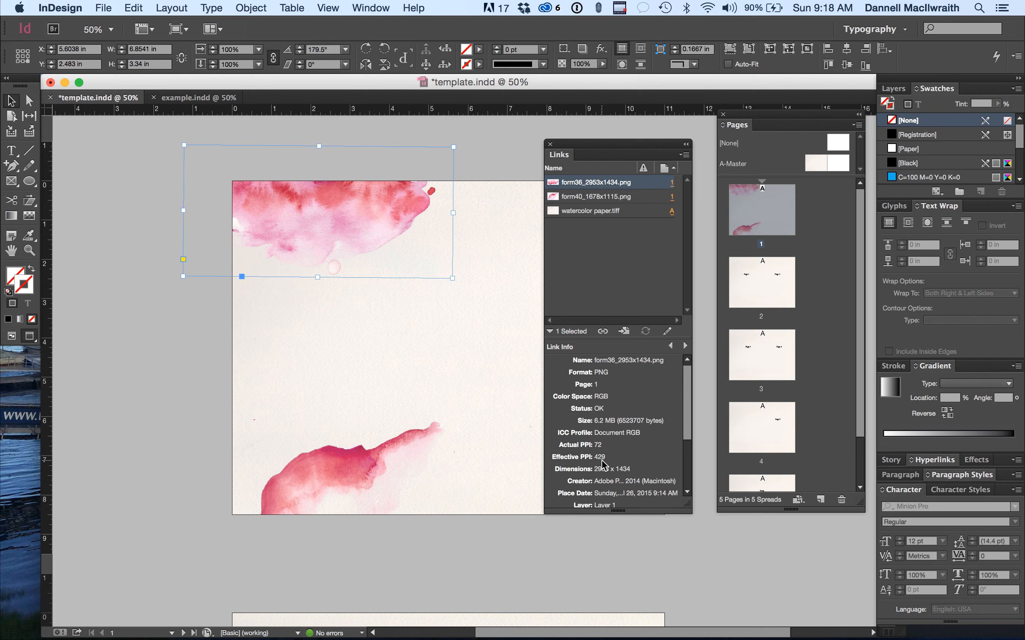
click(598, 199)
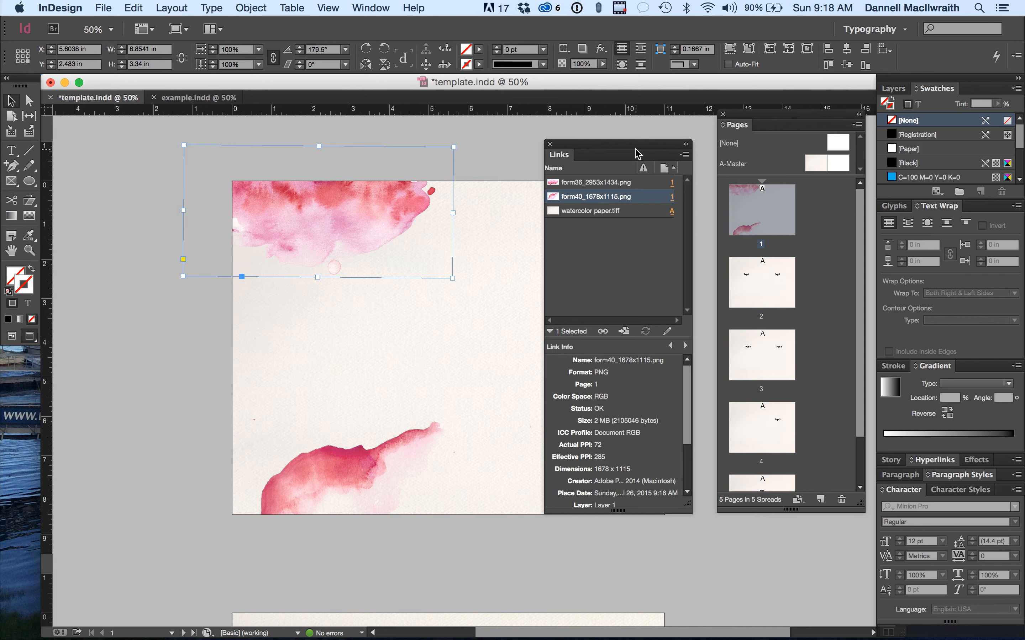
drag(601, 145, 969, 216)
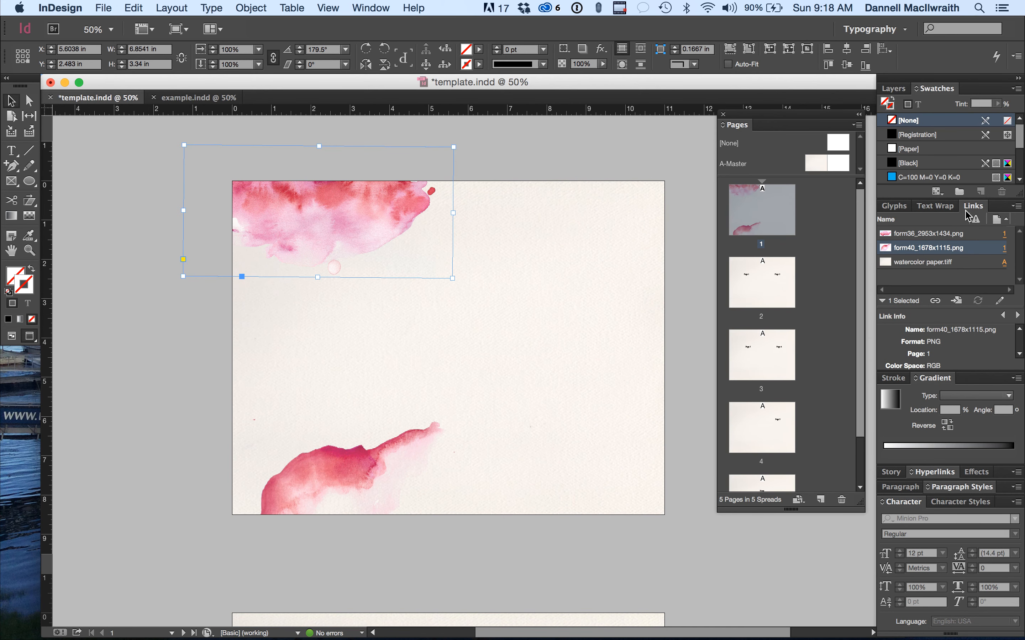
Delete the "Page 1" placeholder text frame from page 2
click(590, 475)
scroll(591, 475, down, 3)
scroll(592, 477, down, 10)
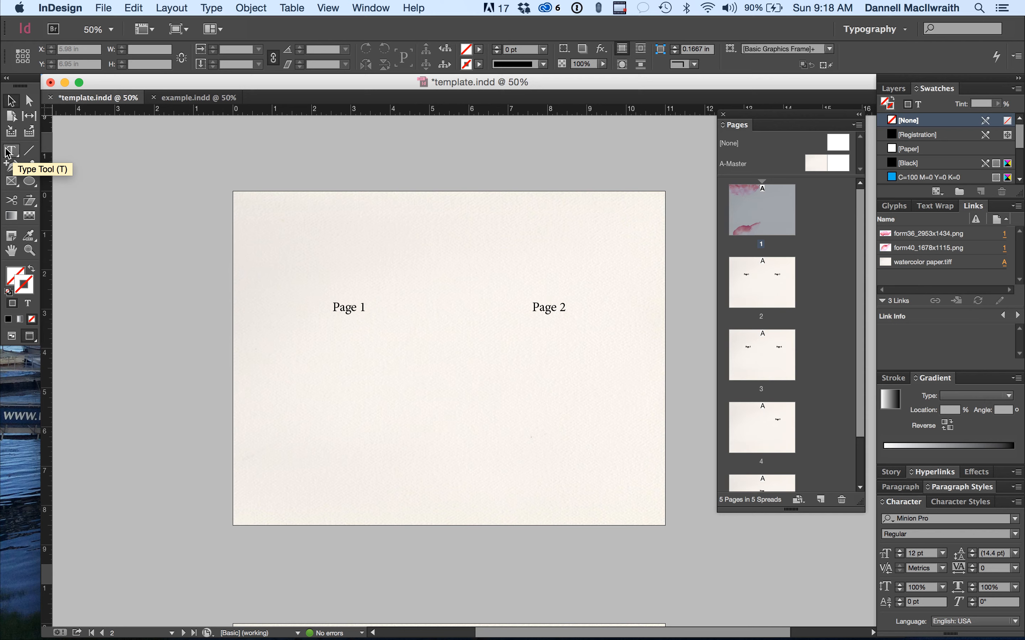
click(11, 181)
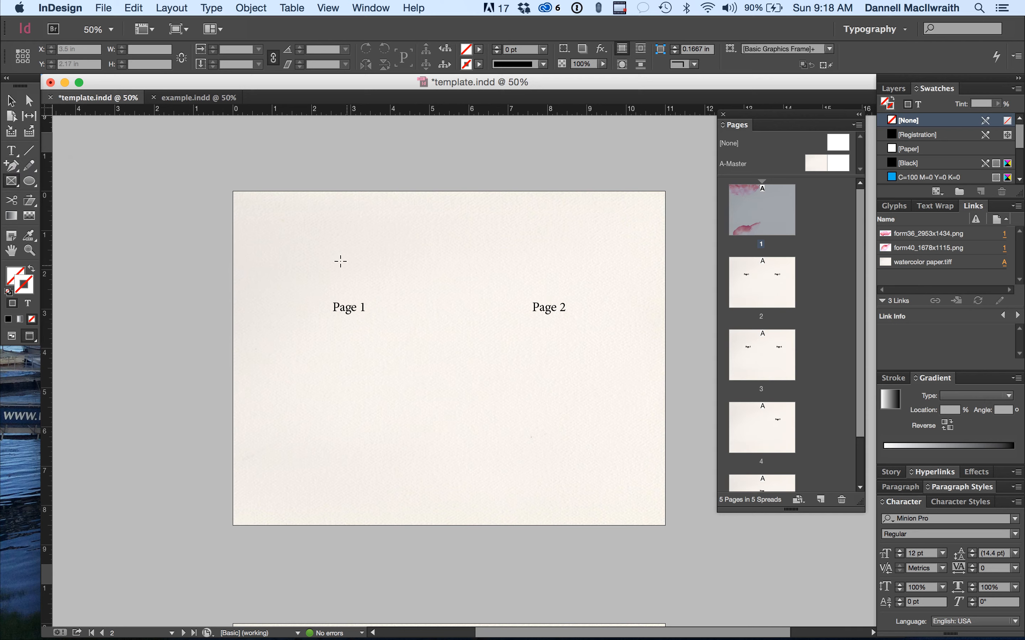
key(v)
click(353, 310)
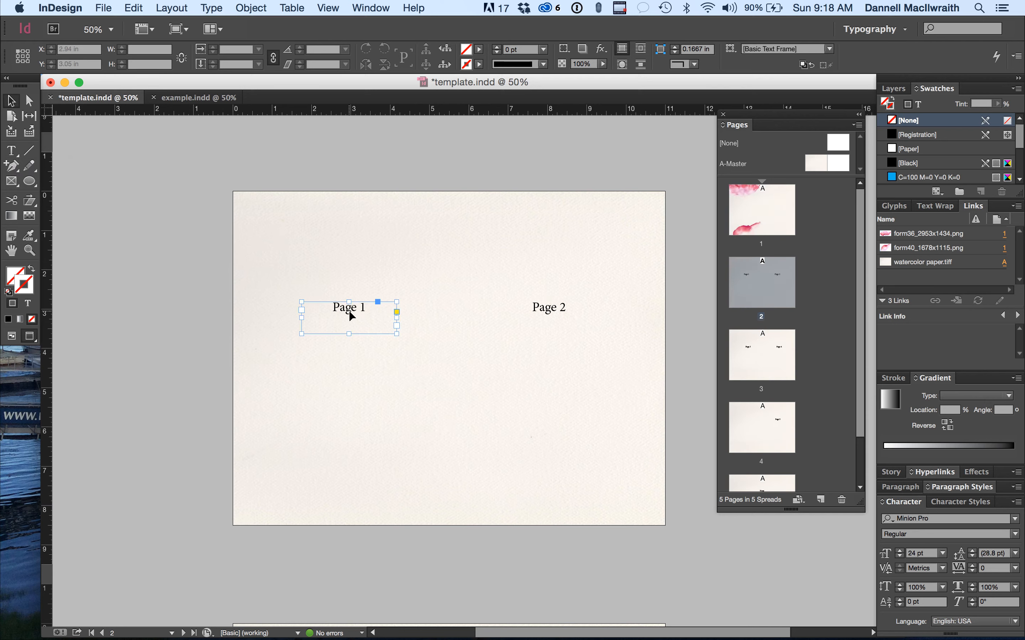
key(BackSpace)
Draw a graphic frame about 5.13 × 5.38 in on the left half of page 2 and place Parisian.ai from the assets folder in it
click(12, 182)
drag(248, 238, 449, 449)
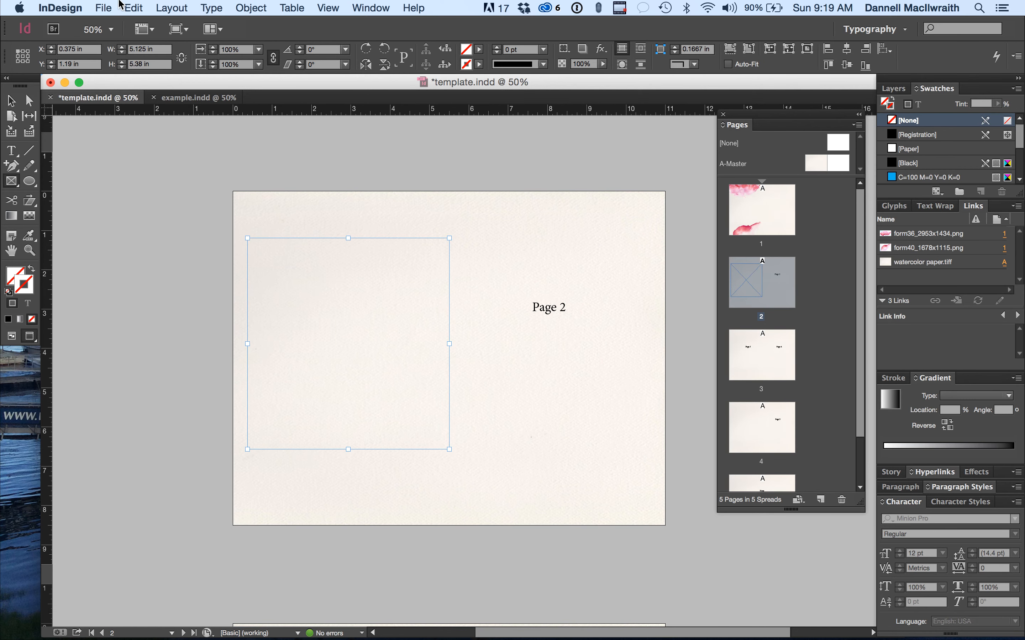
click(103, 8)
click(120, 204)
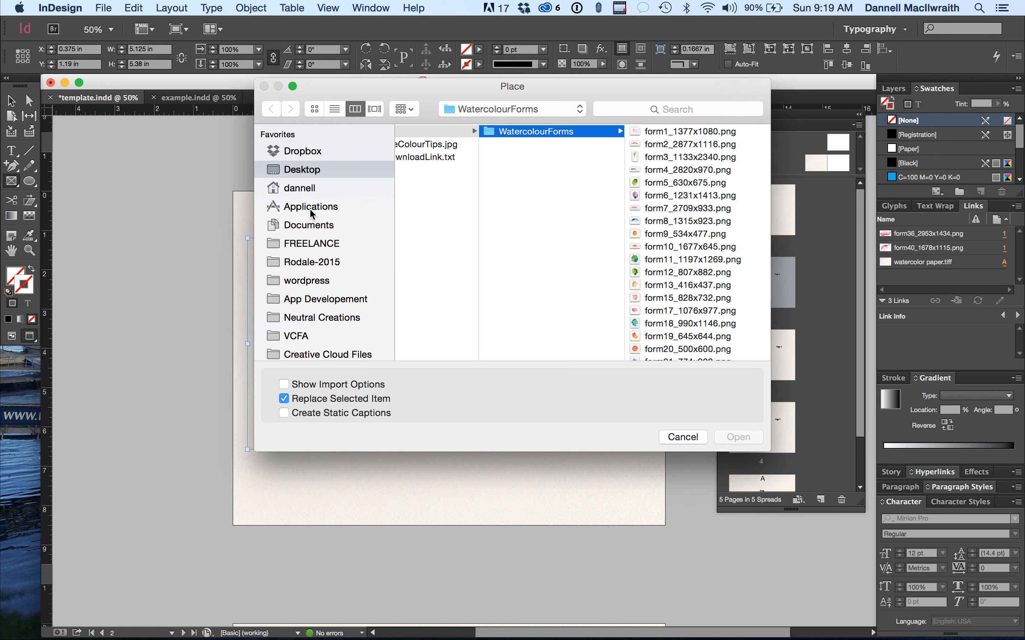
click(303, 169)
scroll(487, 331, down, 5)
click(478, 253)
click(623, 158)
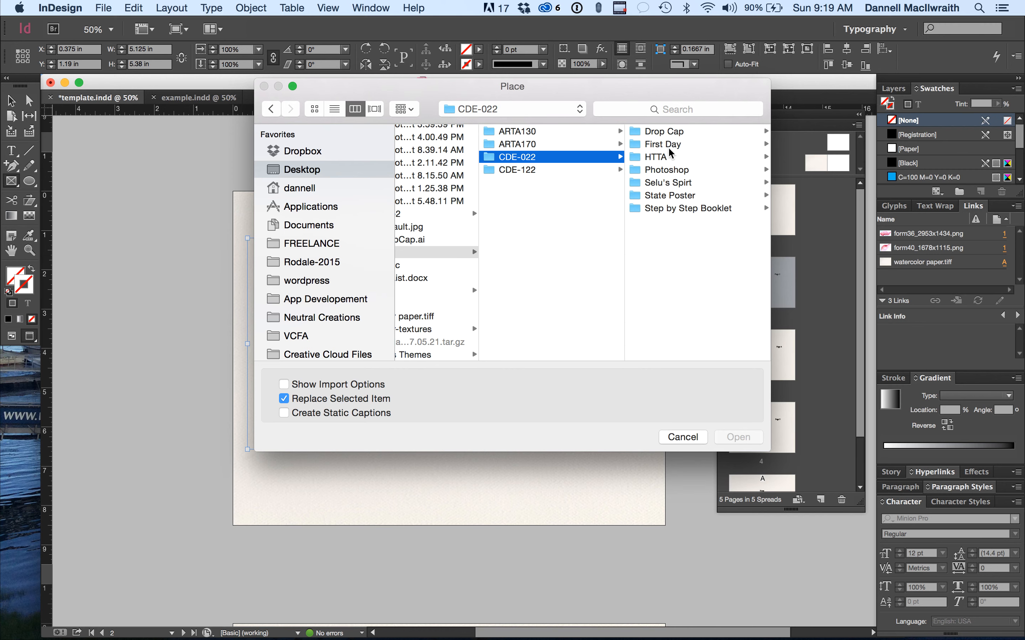
click(673, 208)
click(671, 133)
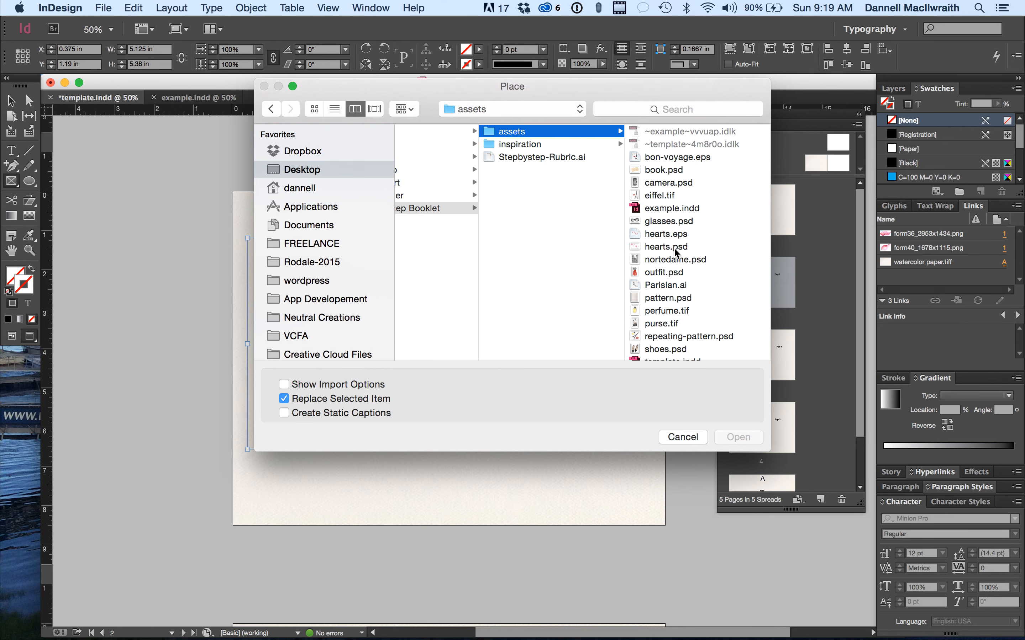
click(669, 286)
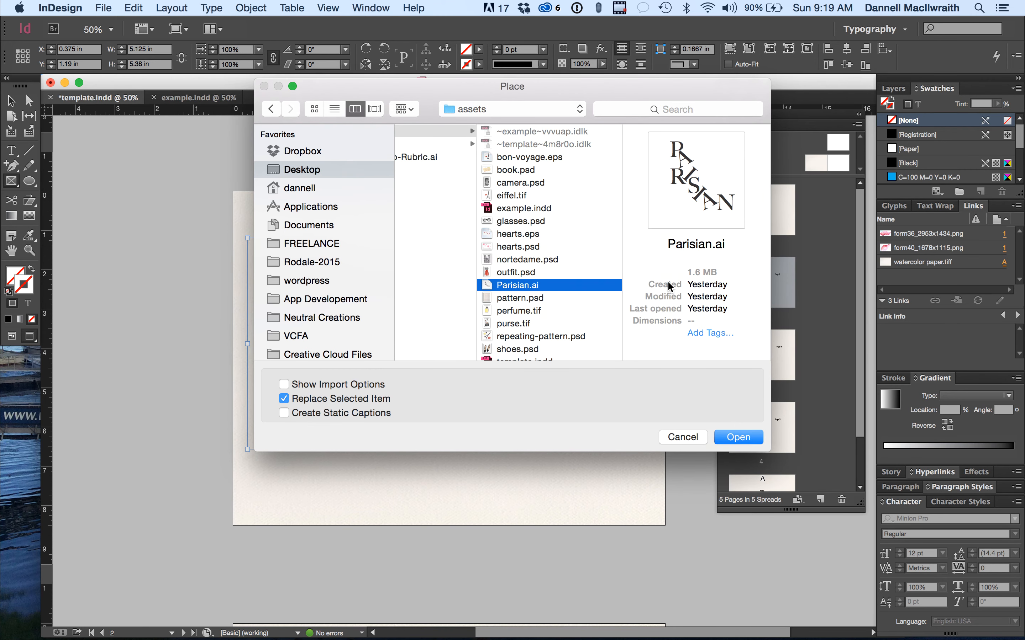
key(Return)
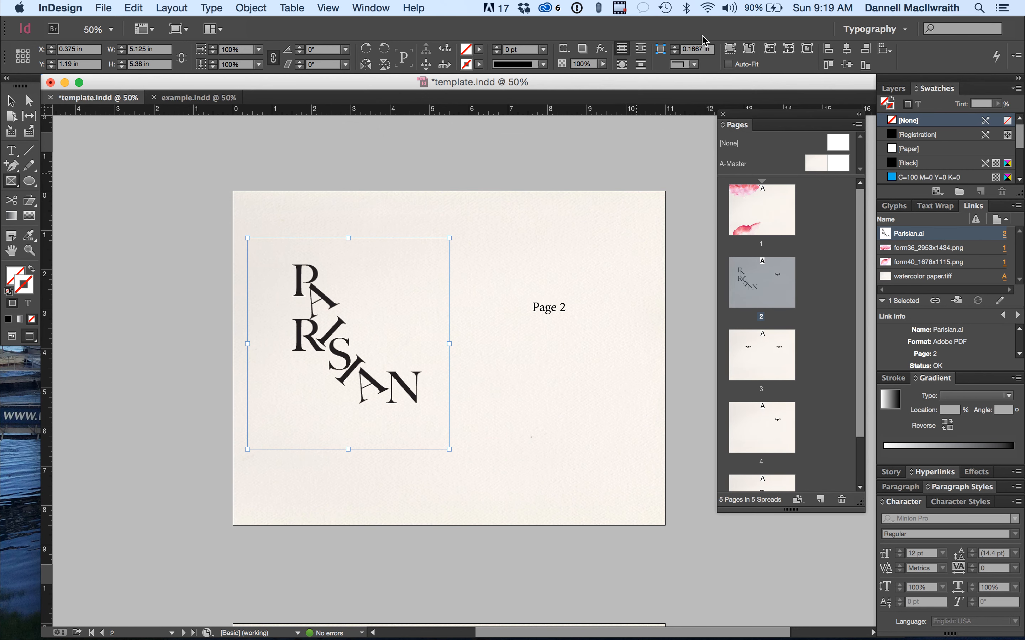
Fill the frame proportionally with the Parisian artwork and move it down on page 2 to about Y 1.95 in
click(731, 49)
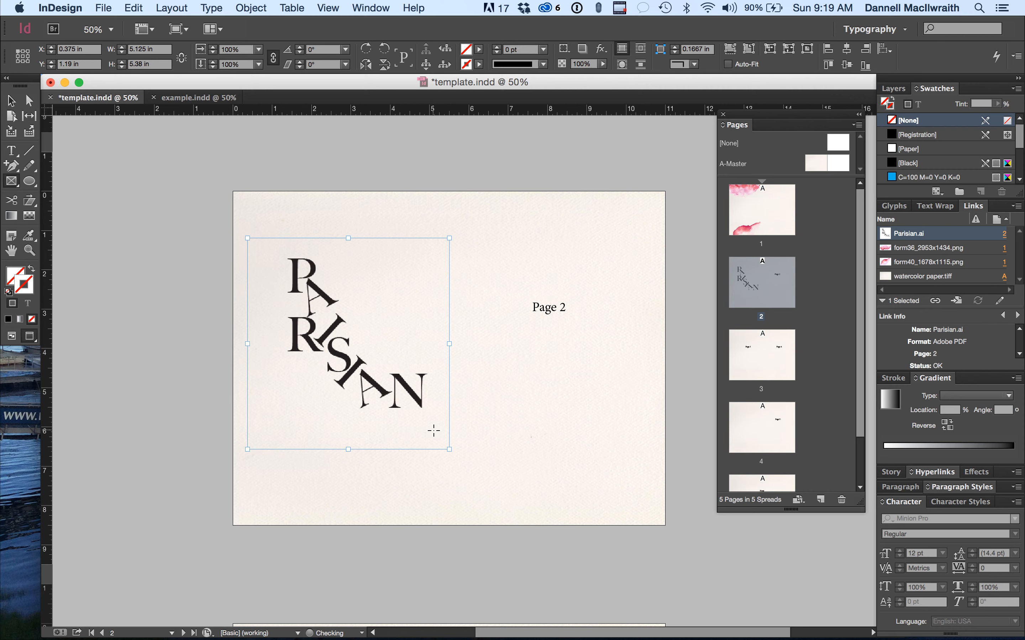
key(v)
click(506, 540)
drag(384, 418, 383, 447)
click(464, 556)
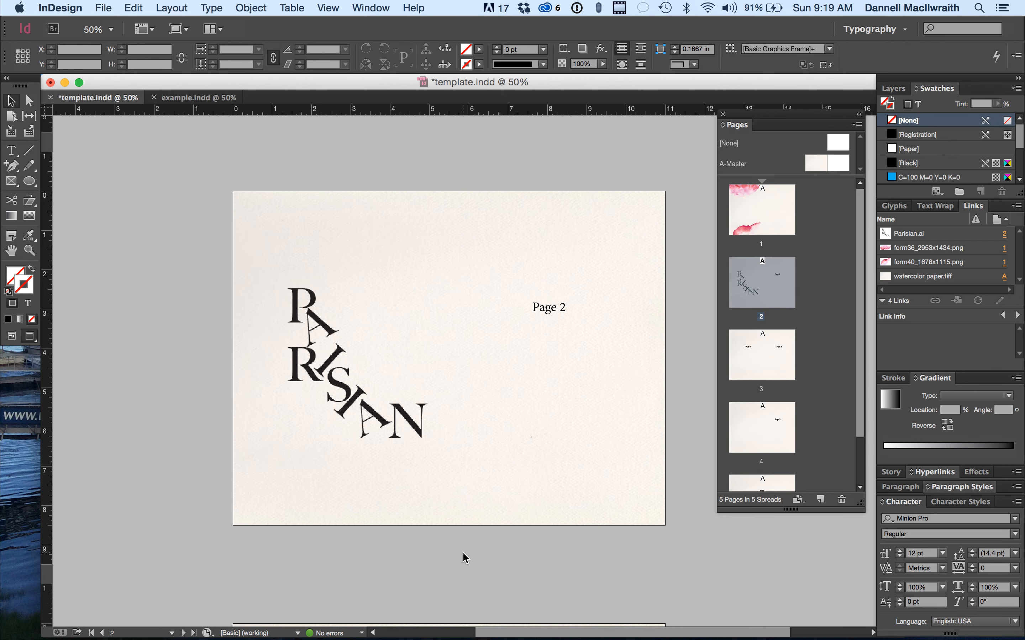
Draw a text frame about 3.87 × 0.6 in above the Parisian artwork and enter "How to look like a", with guides and frame edges shown
key(super+equal)
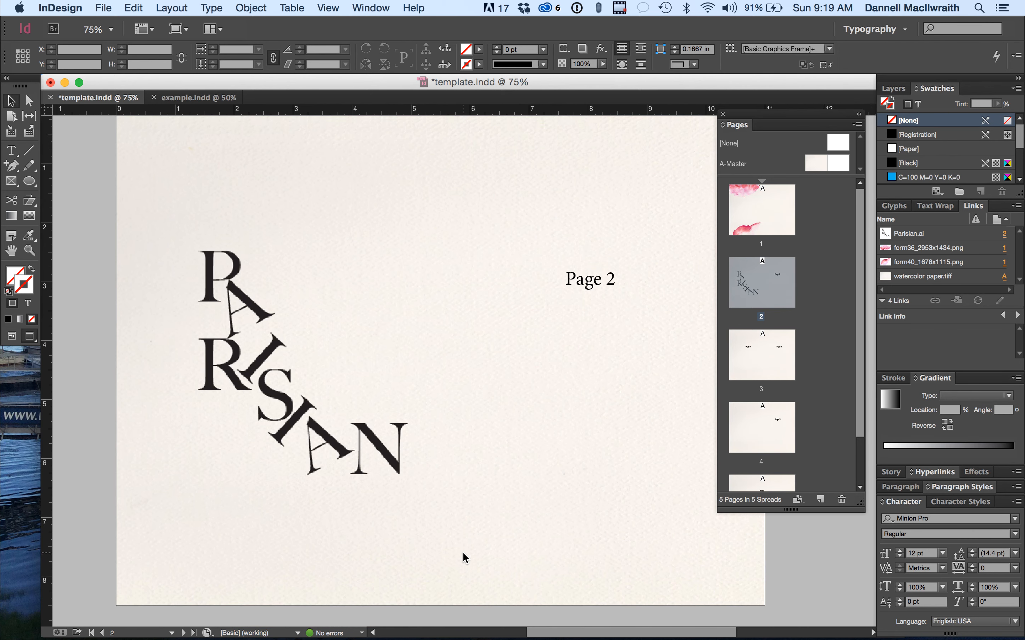
key(super+equal)
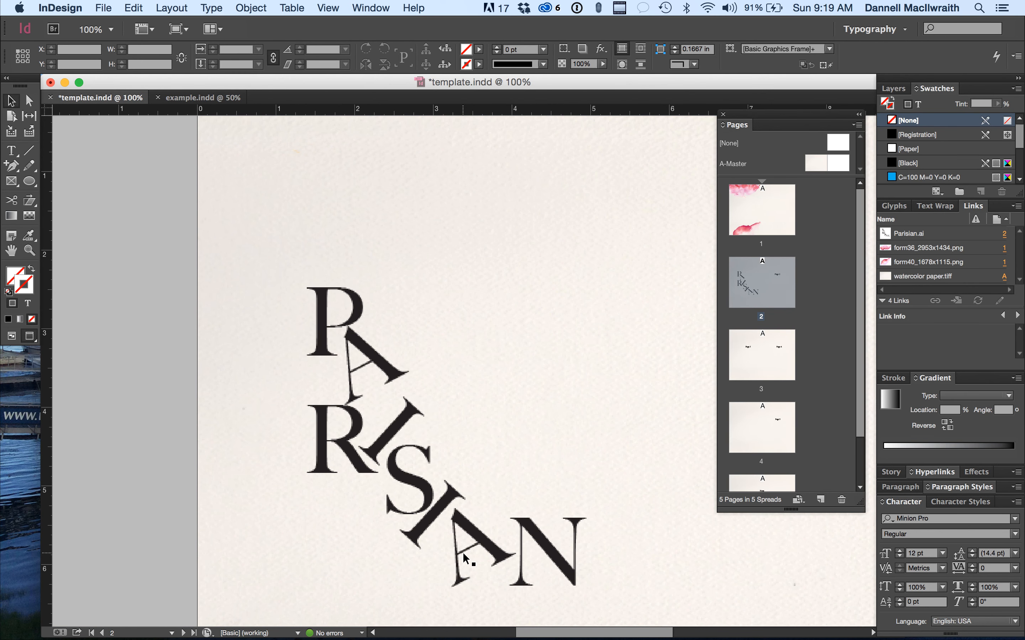
click(10, 153)
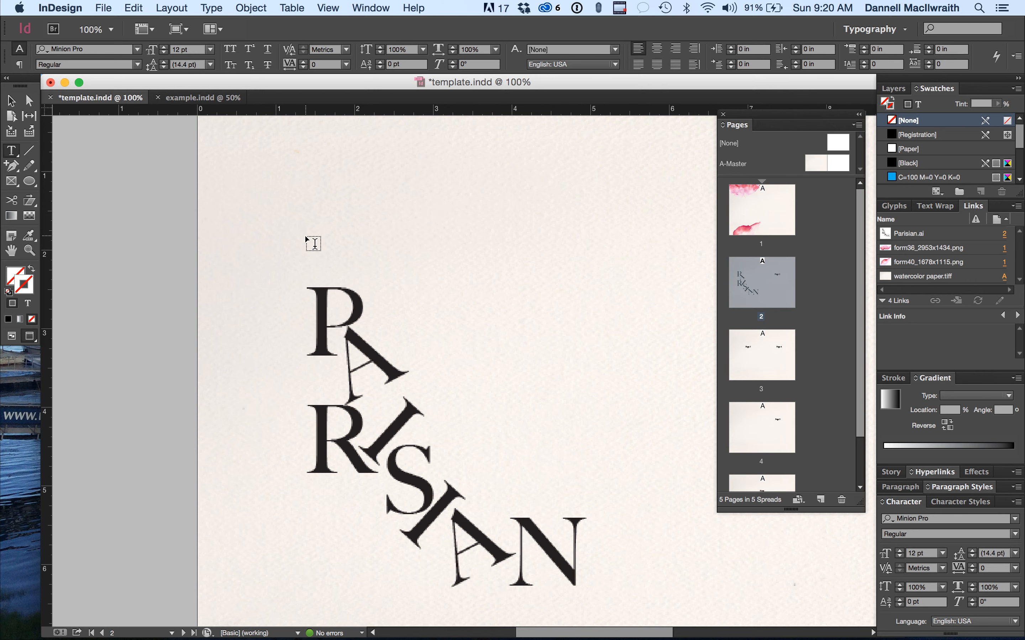
drag(265, 227, 570, 271)
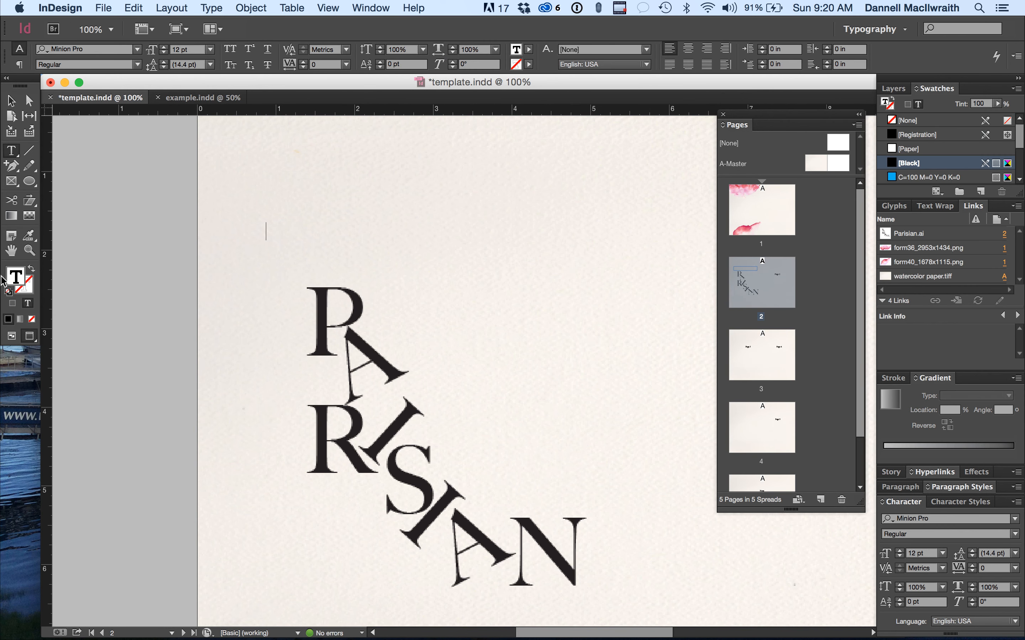
click(12, 335)
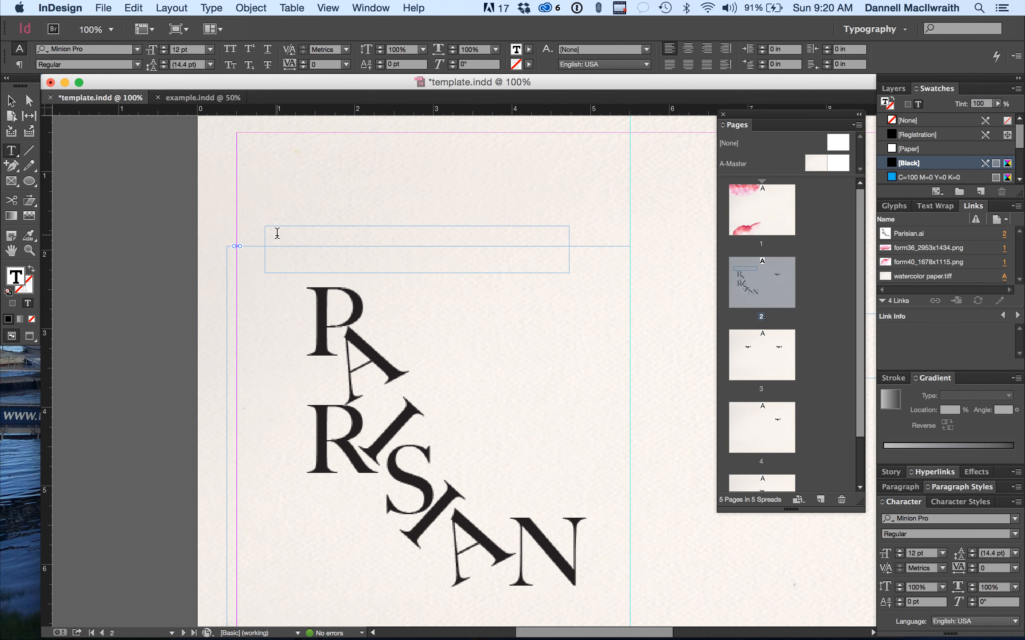
text(How to look like a)
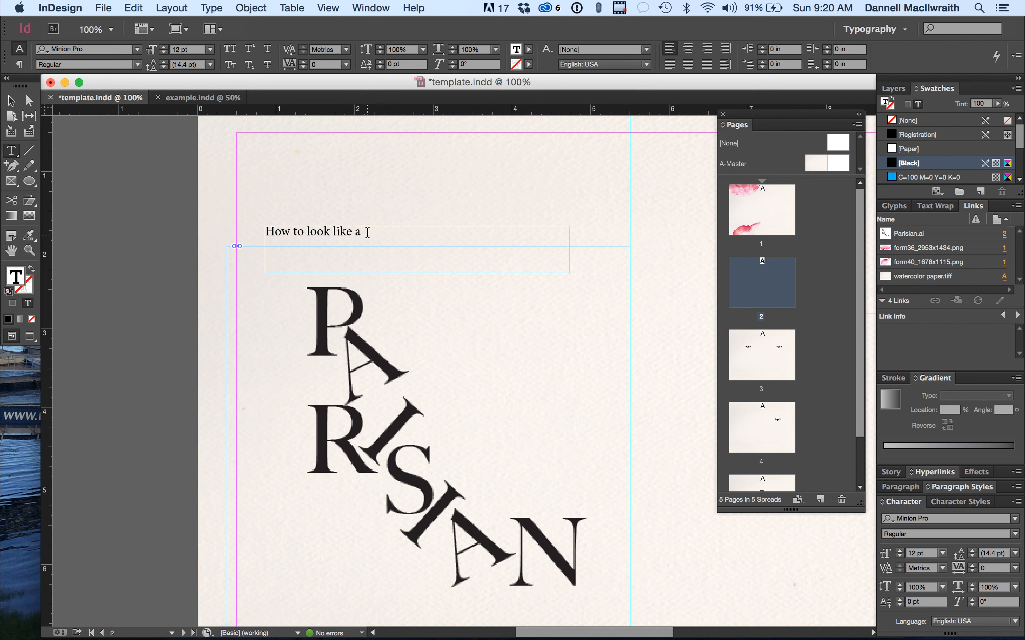
Format the "How to look like a" text in Big Caslon Medium at 24 pt
drag(368, 232, 241, 229)
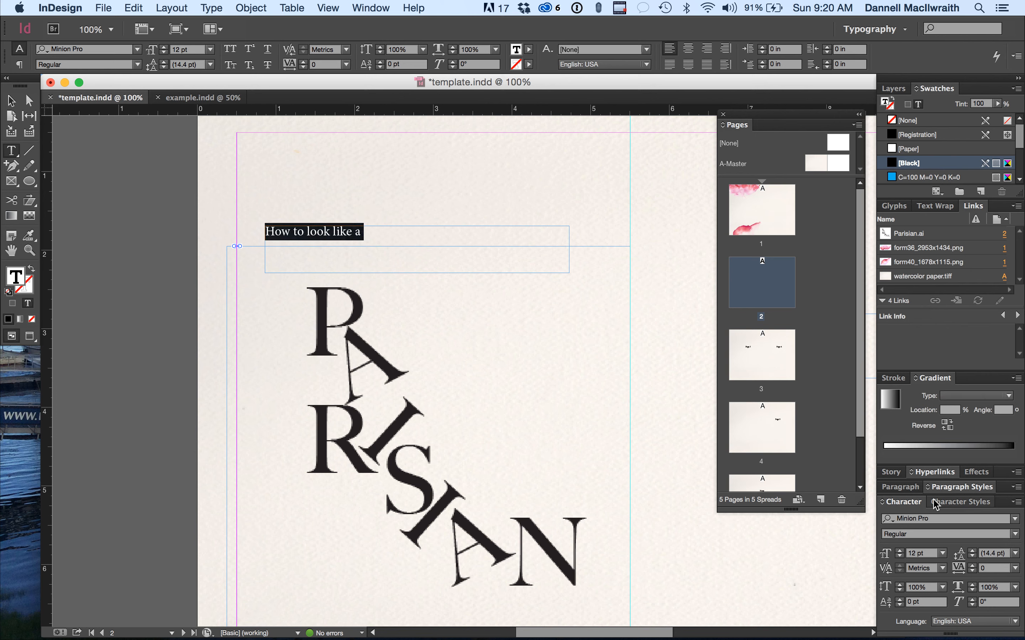
drag(906, 502, 614, 155)
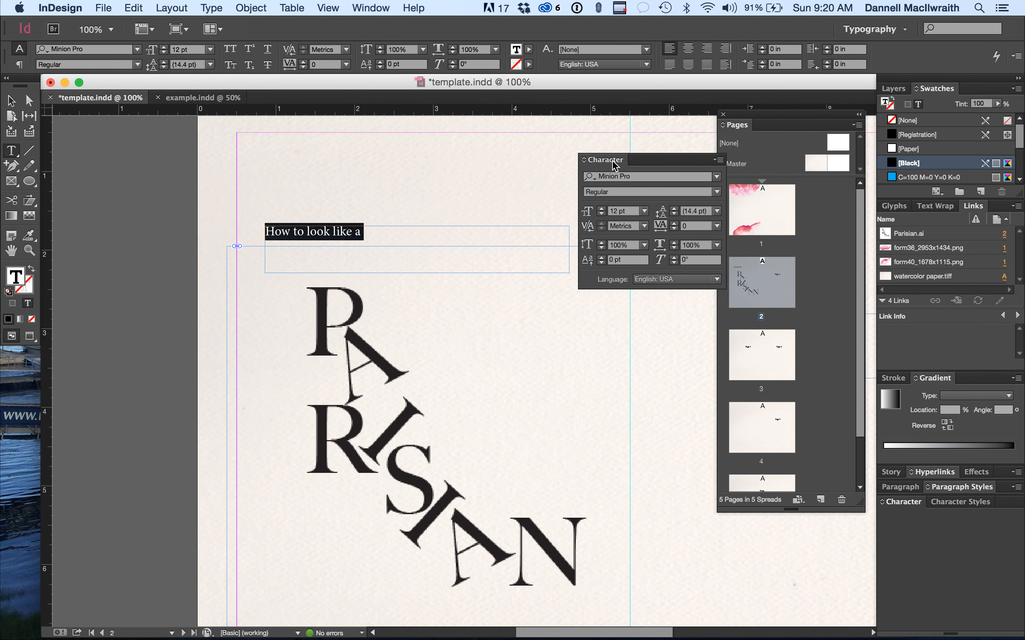
click(639, 176)
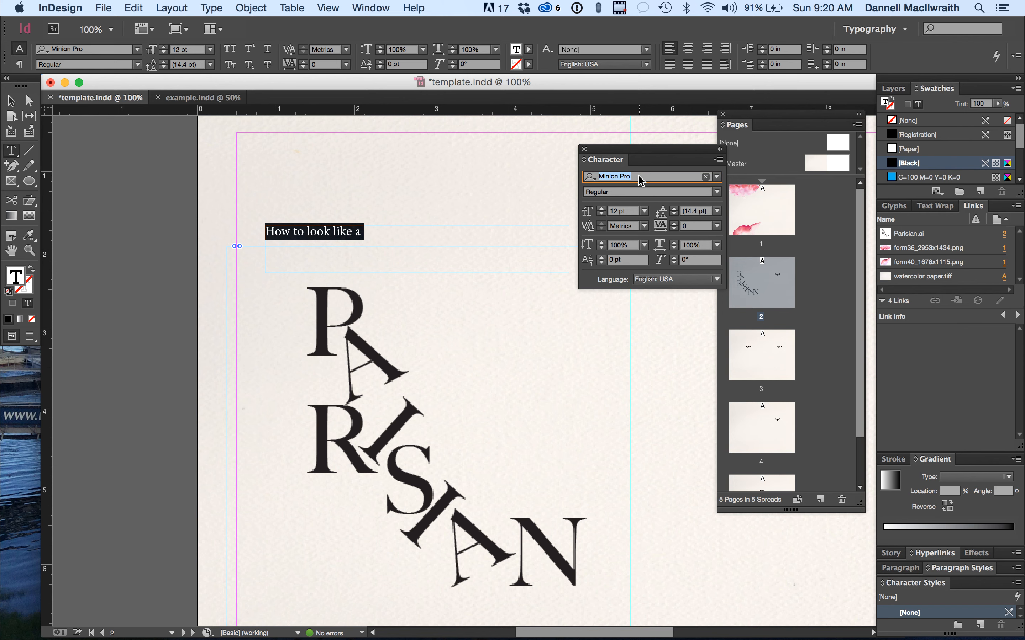
text(Big)
key(Return)
click(644, 212)
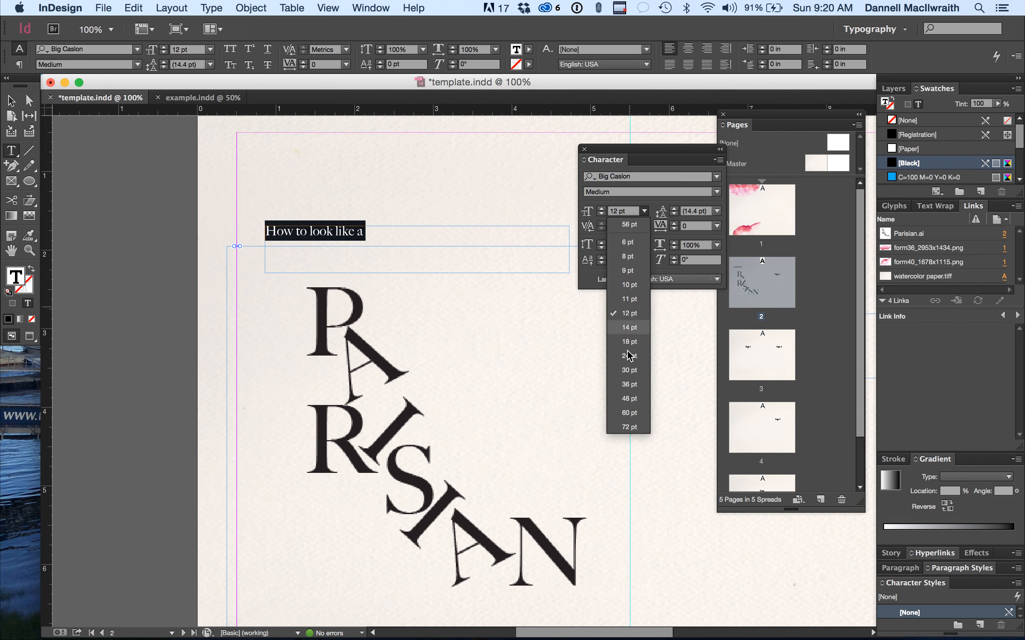
click(628, 366)
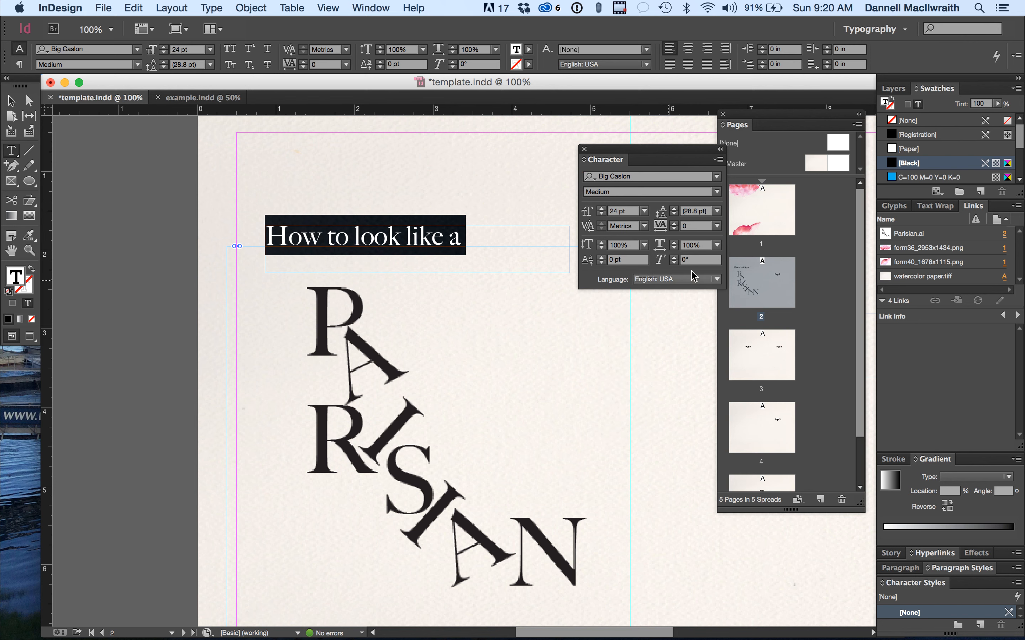
Set the heading text's tracking to 25 and its kerning to Optical
click(716, 225)
click(699, 375)
click(645, 226)
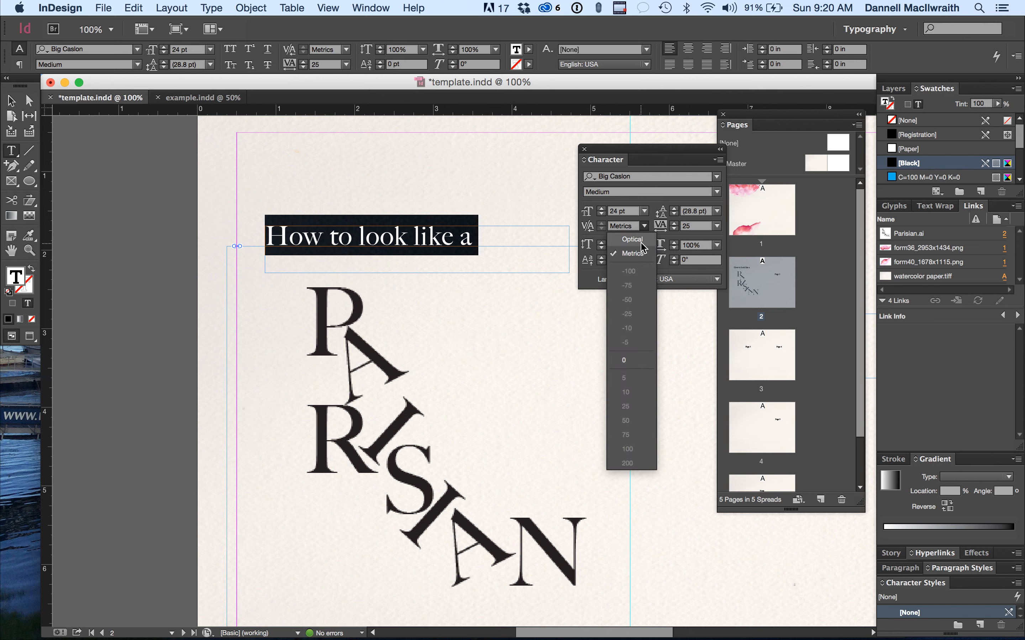
click(632, 240)
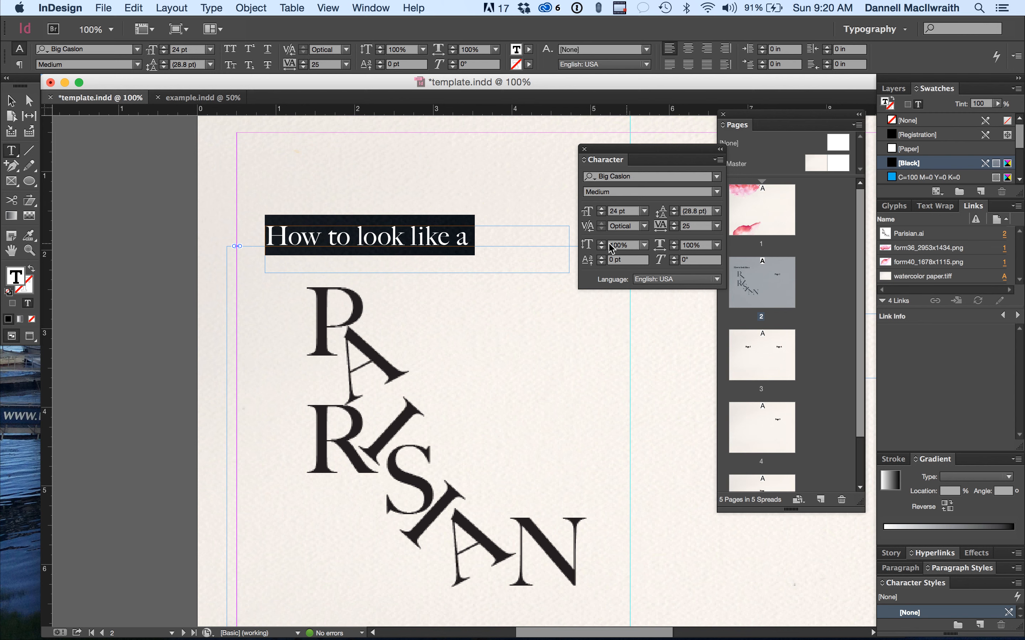
Move the heading's text frame down to about Y 1.95 in, just above the artwork, and bring its right edge in close to the text
click(11, 101)
click(428, 436)
drag(462, 241, 459, 262)
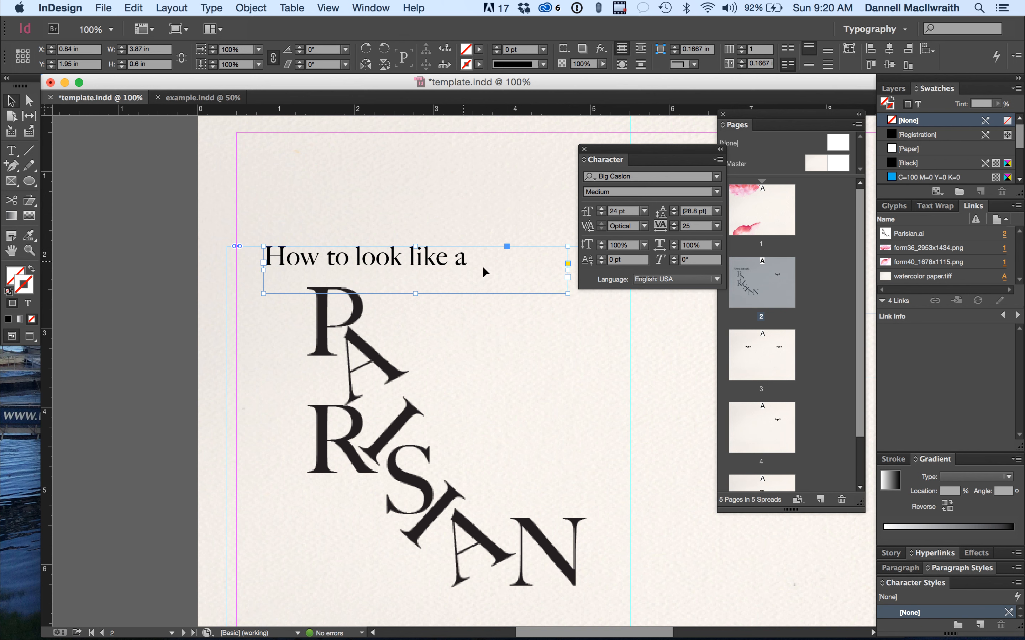
drag(568, 298, 508, 285)
drag(567, 270, 484, 271)
click(488, 321)
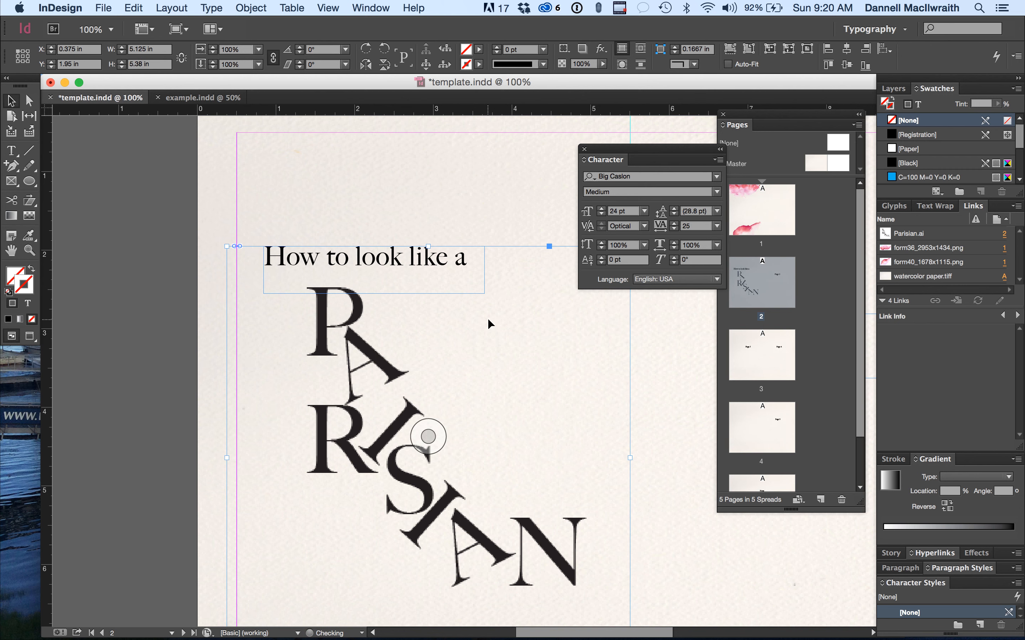
click(485, 280)
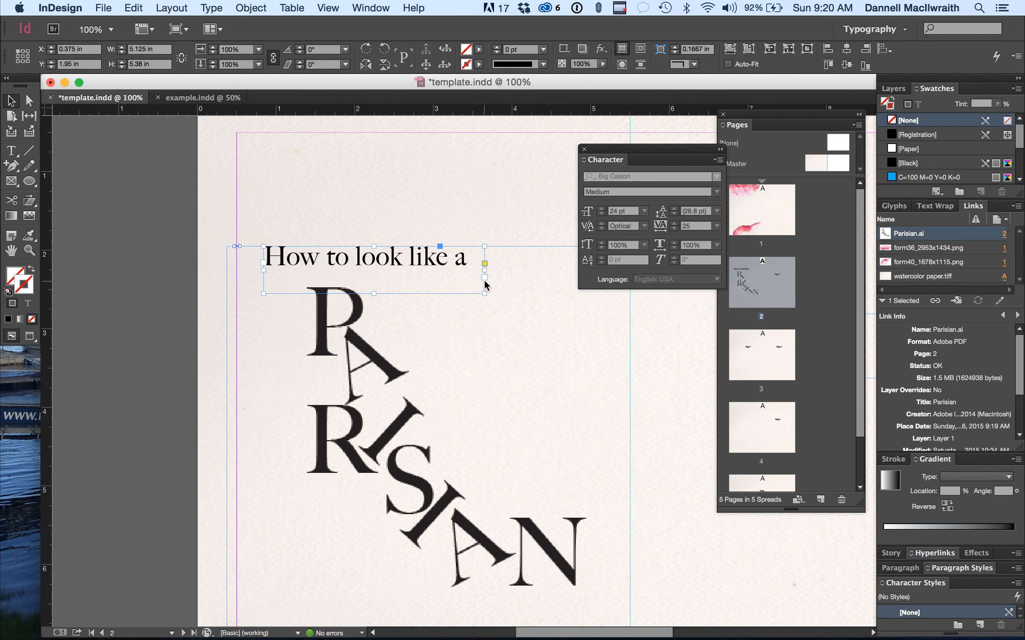
Adjust the right side of the "How to look like a" text frame to a width of about 2.83 in
drag(485, 281, 450, 278)
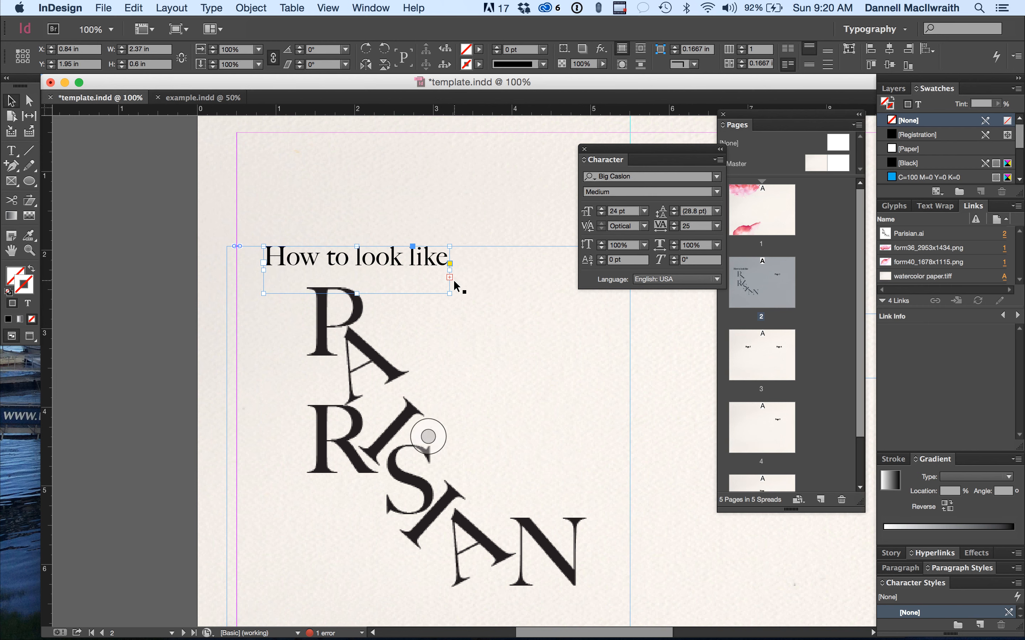
key(super+equal)
key(super+equal)
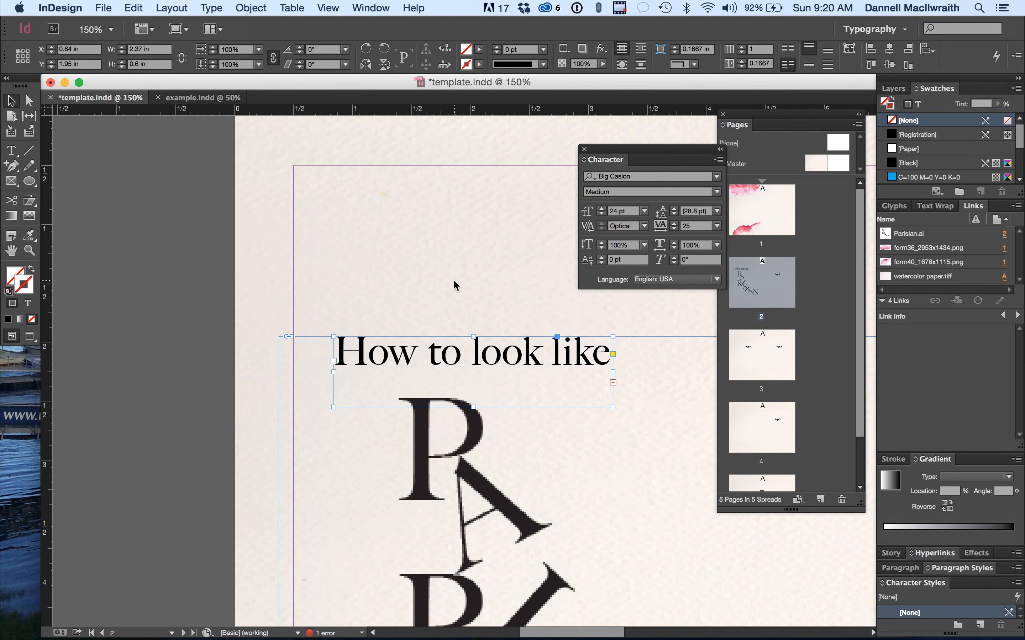
scroll(546, 395, down, 4)
scroll(546, 395, right, 2)
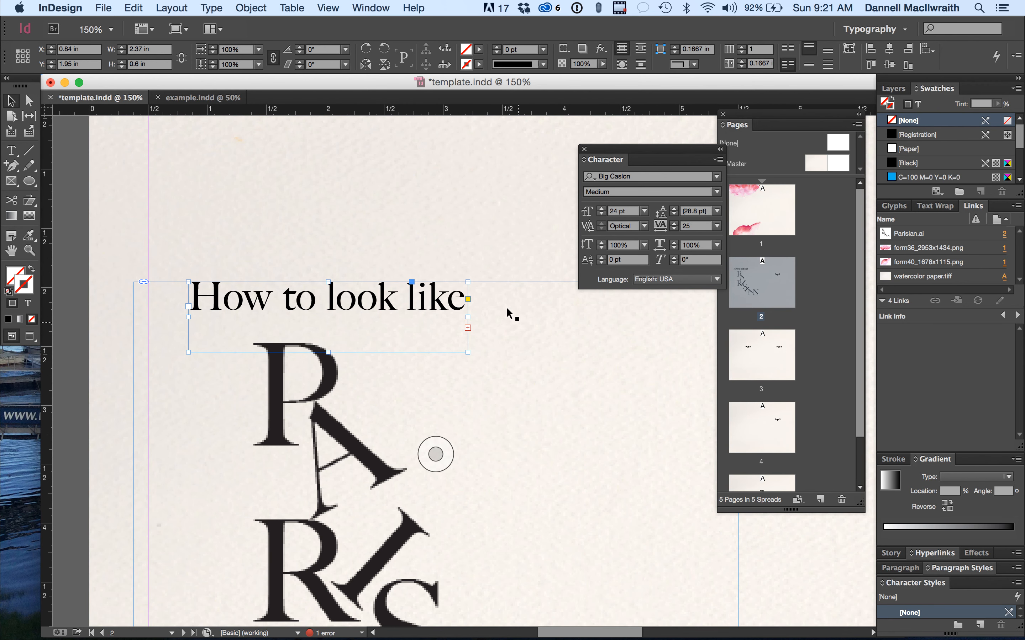
drag(469, 318, 521, 318)
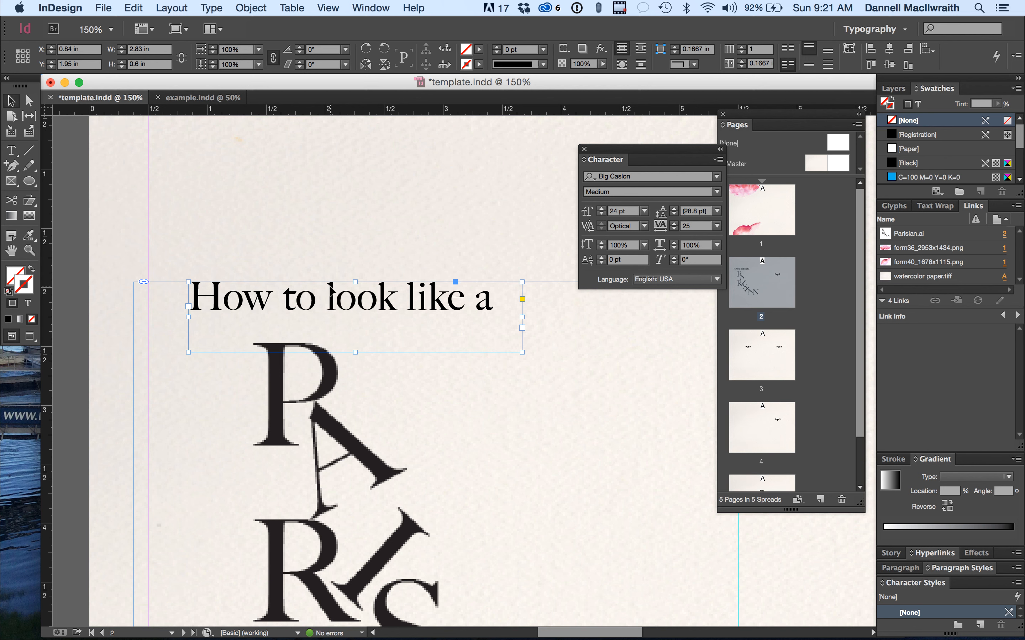
Switch the document to Preview screen mode and deselect everything
click(547, 439)
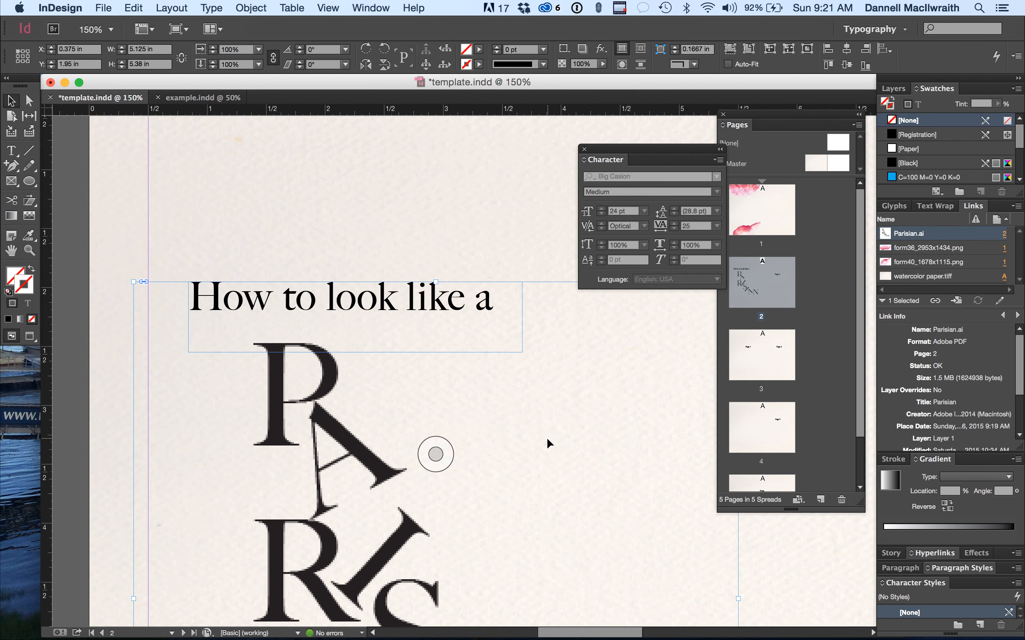
scroll(548, 439, down, 3)
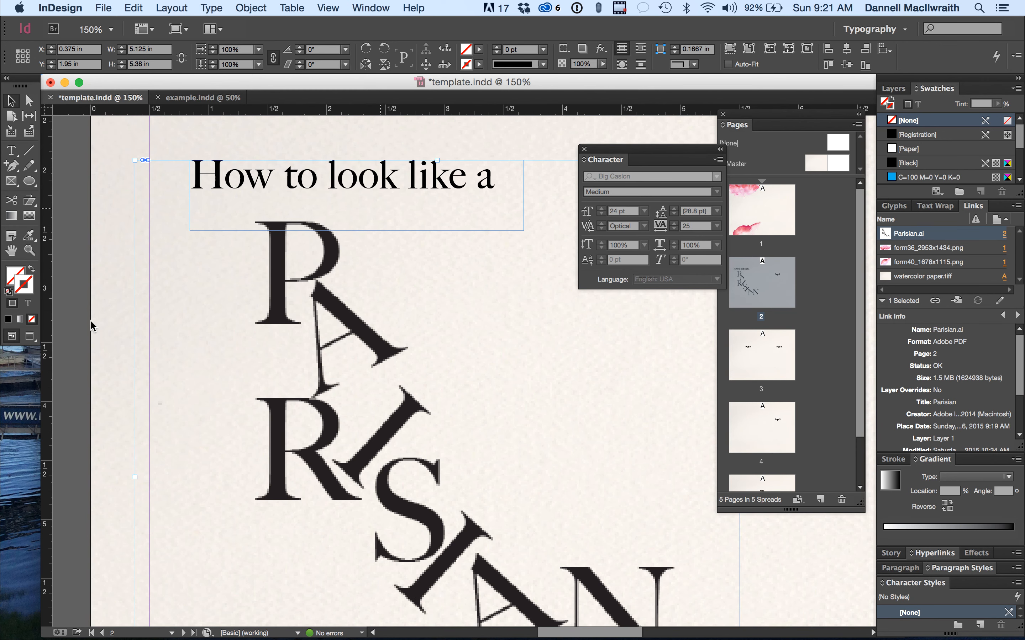
click(31, 340)
key(super+1)
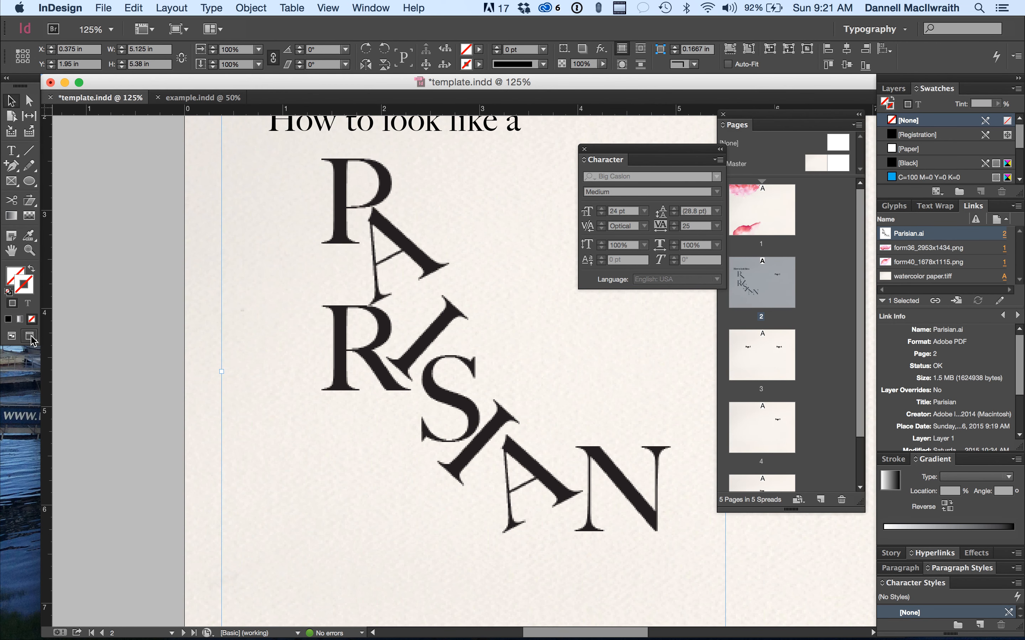
click(105, 344)
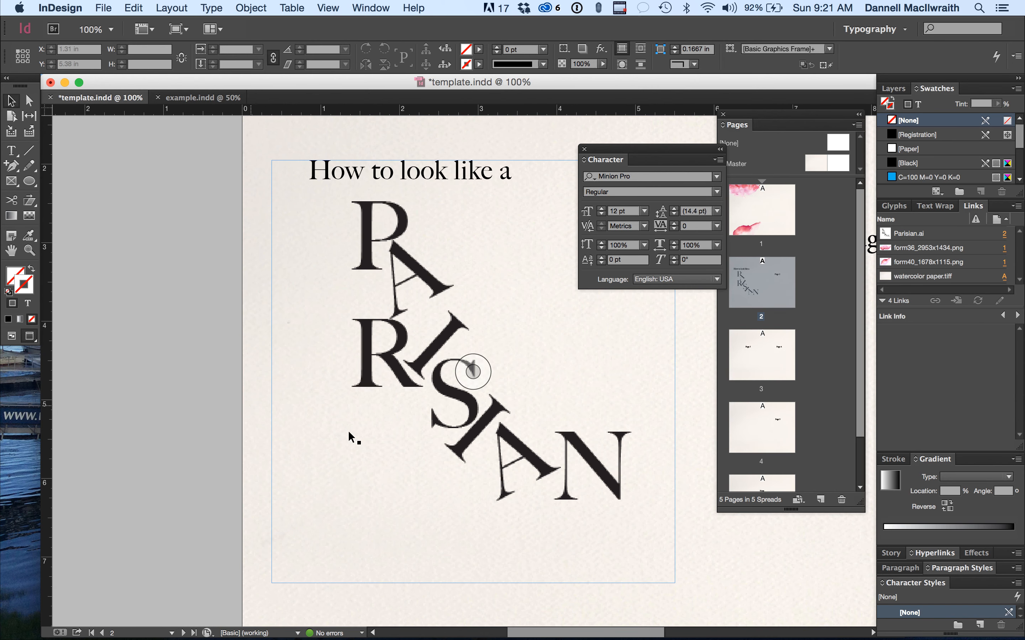
Move the Parisian artwork left under the heading, to about X 0 in and Y 1.94 in, and deselect it
scroll(350, 434, right, 5)
scroll(349, 435, up, 3)
scroll(345, 437, down, 5)
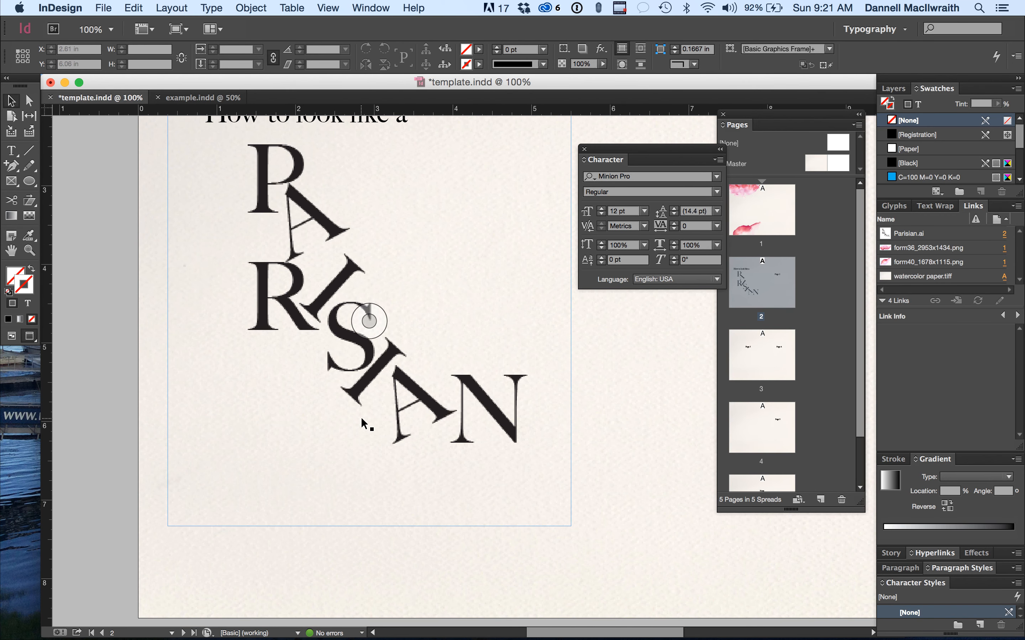
drag(380, 396, 350, 396)
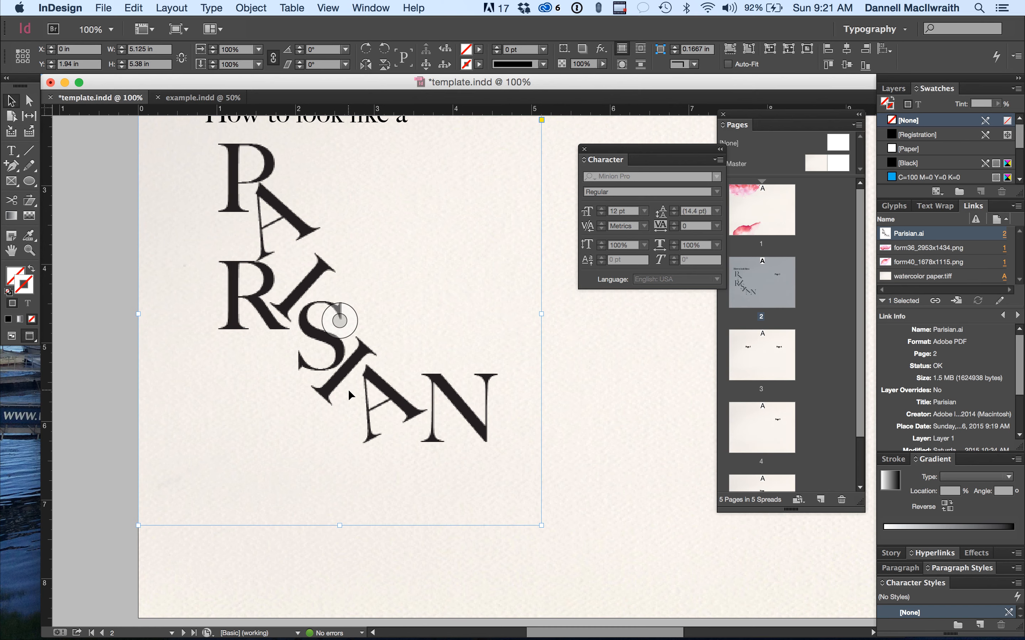
scroll(349, 395, up, 5)
scroll(350, 395, left, 1)
click(644, 432)
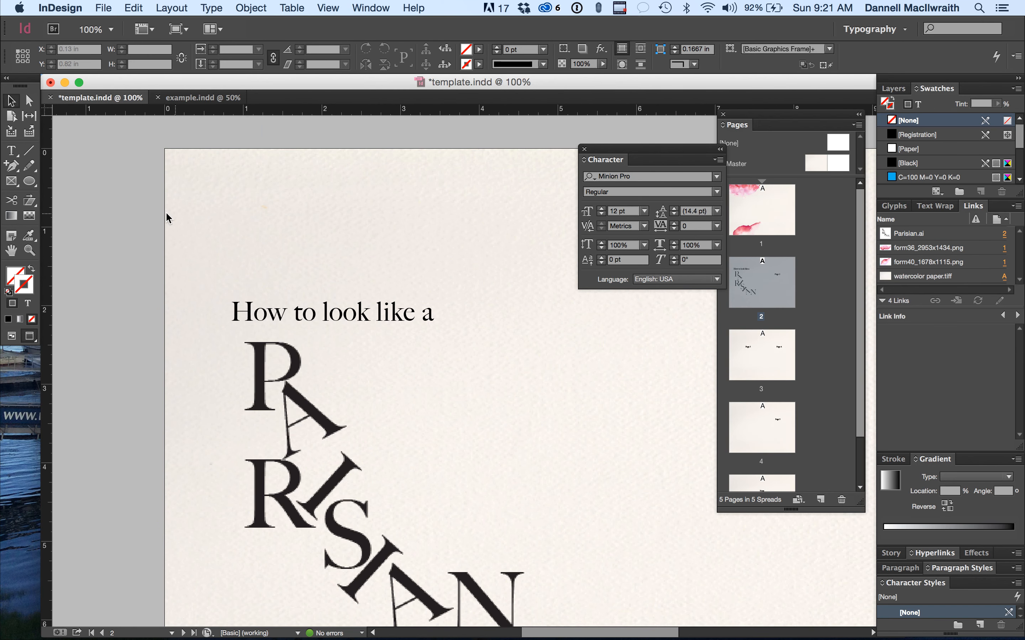
Draw a graphic frame about 1.75 × 2.28 in over the right part of the Parisian artwork and place camera.psd in it
click(11, 182)
drag(395, 333, 533, 512)
click(102, 6)
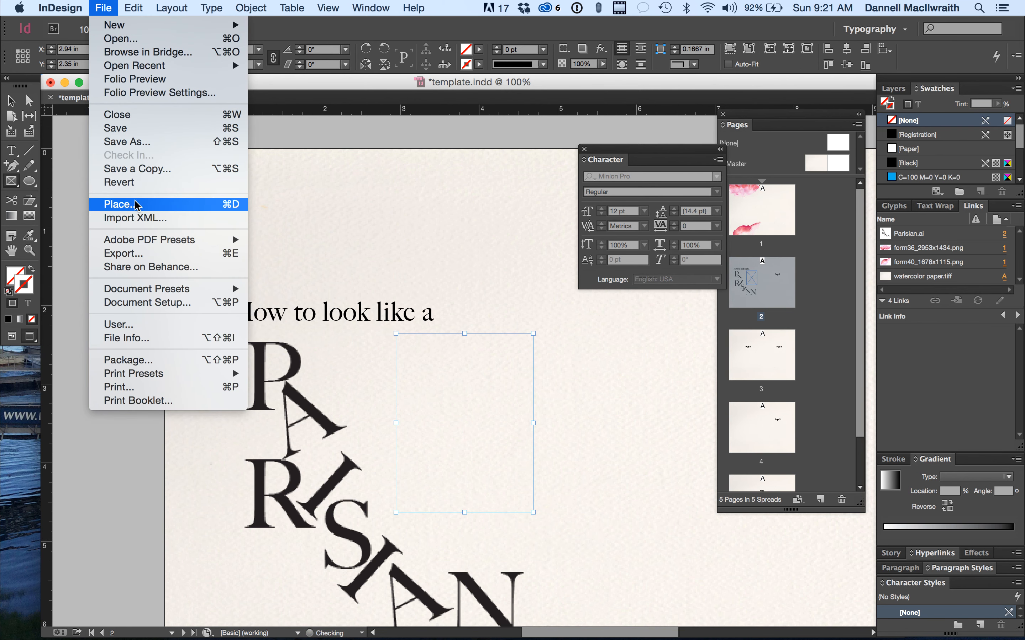
click(135, 202)
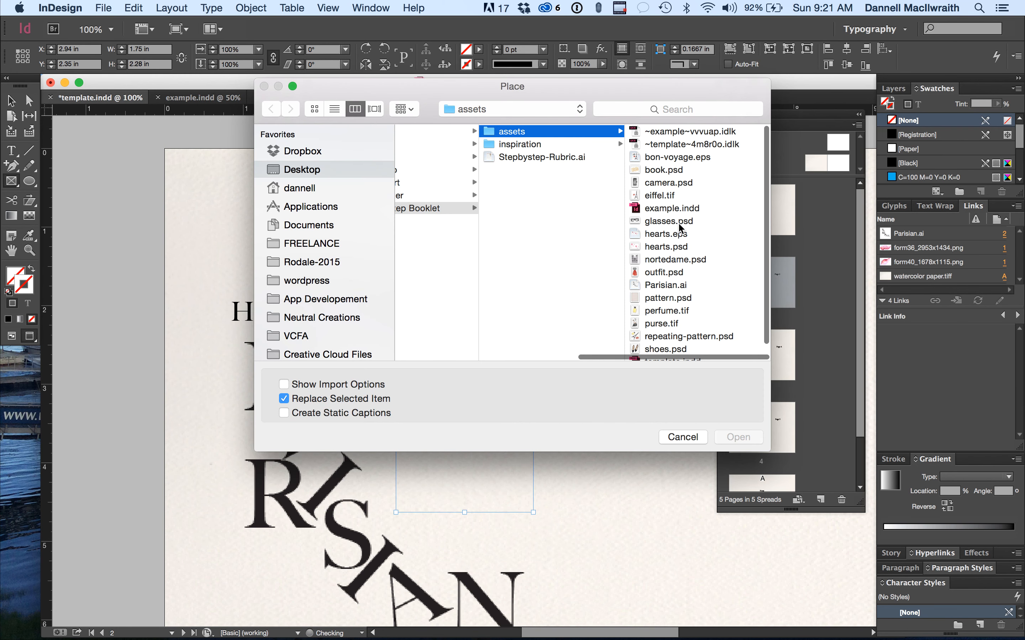
click(664, 183)
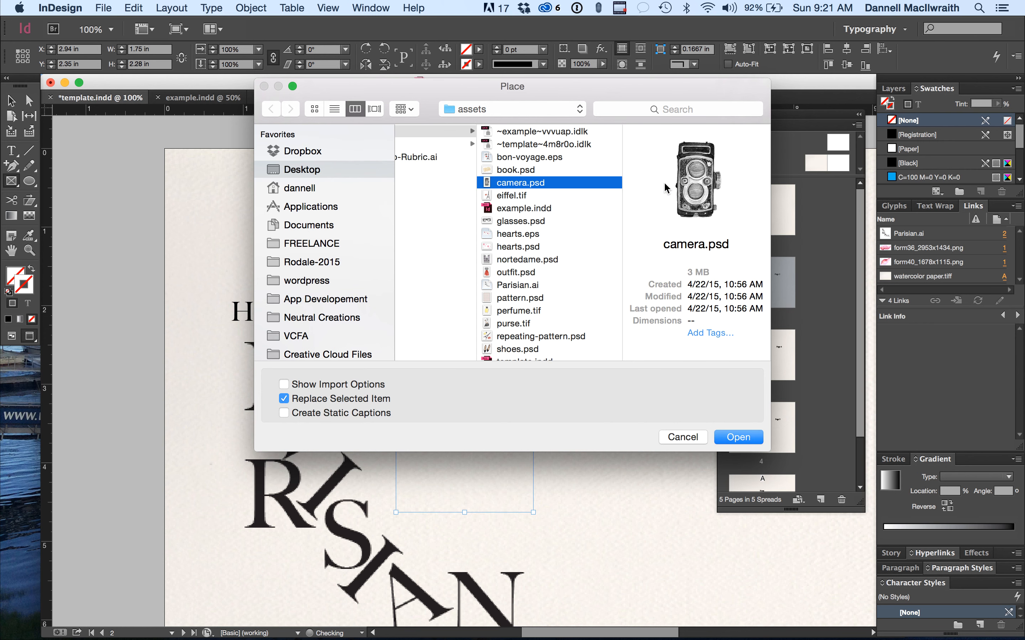
key(Return)
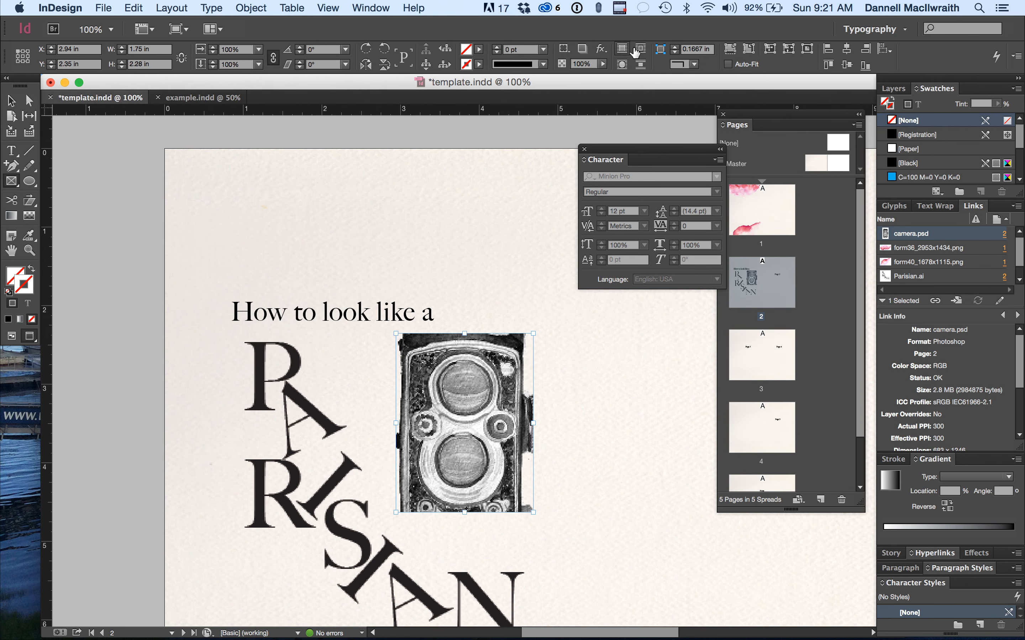
Fit the camera image proportionally inside its frame and deselect it
click(747, 53)
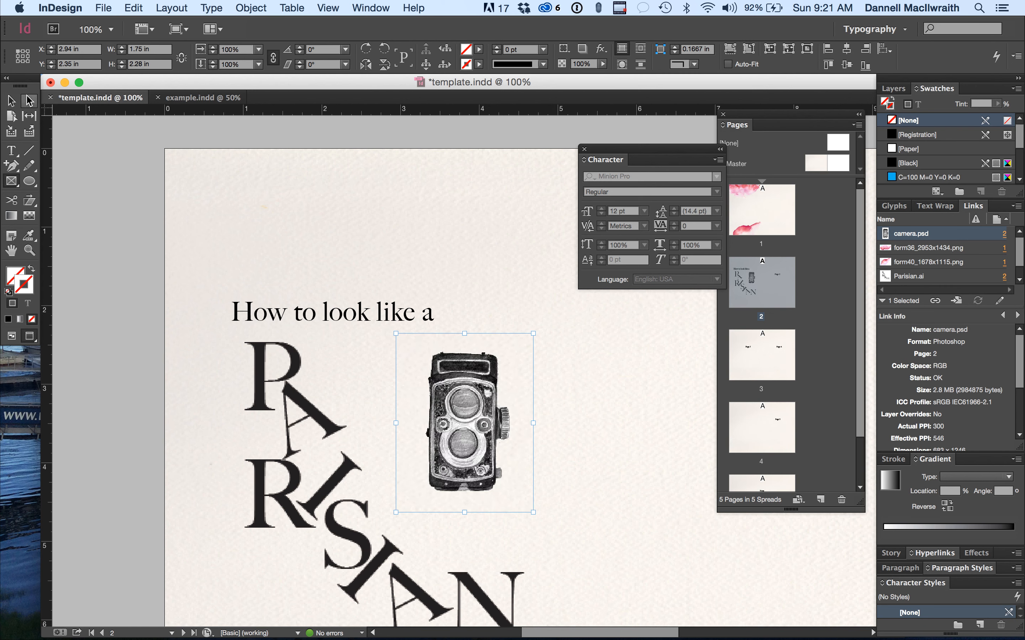
click(12, 102)
click(118, 262)
scroll(263, 376, down, 10)
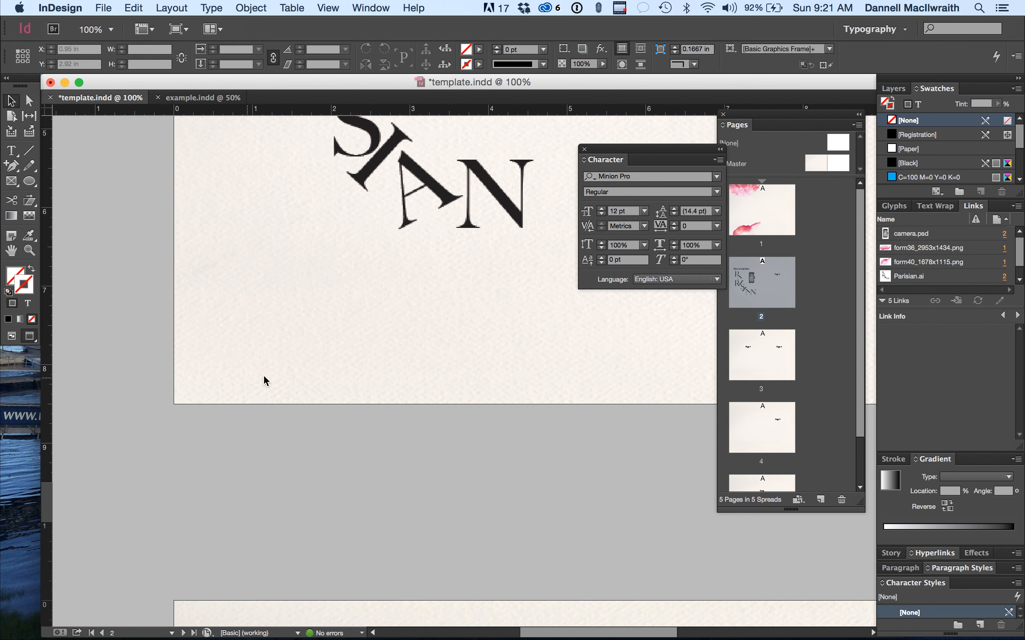
Shift the camera image down inside its frame
scroll(486, 224, up, 10)
drag(460, 476, 461, 502)
key(super+shift+a)
key(super+z)
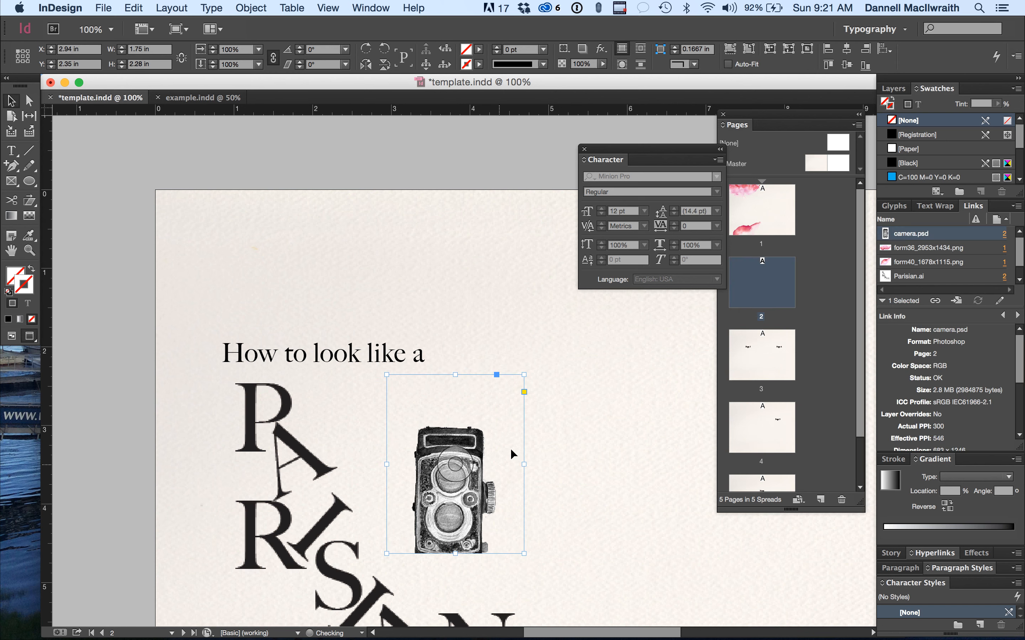
Extend the camera frame's lower edge to a height of about 2.53 in and reposition it to about X 2.91 in, Y 2.49 in
key(z)
click(560, 447)
scroll(560, 447, down, 3)
scroll(561, 448, right, 5)
click(11, 101)
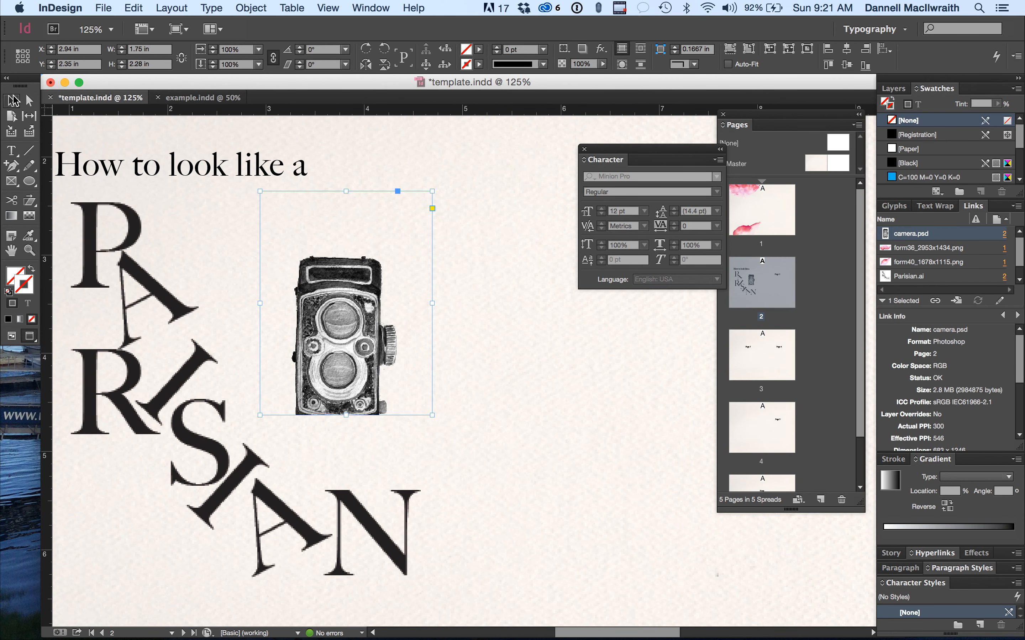
click(572, 297)
click(381, 235)
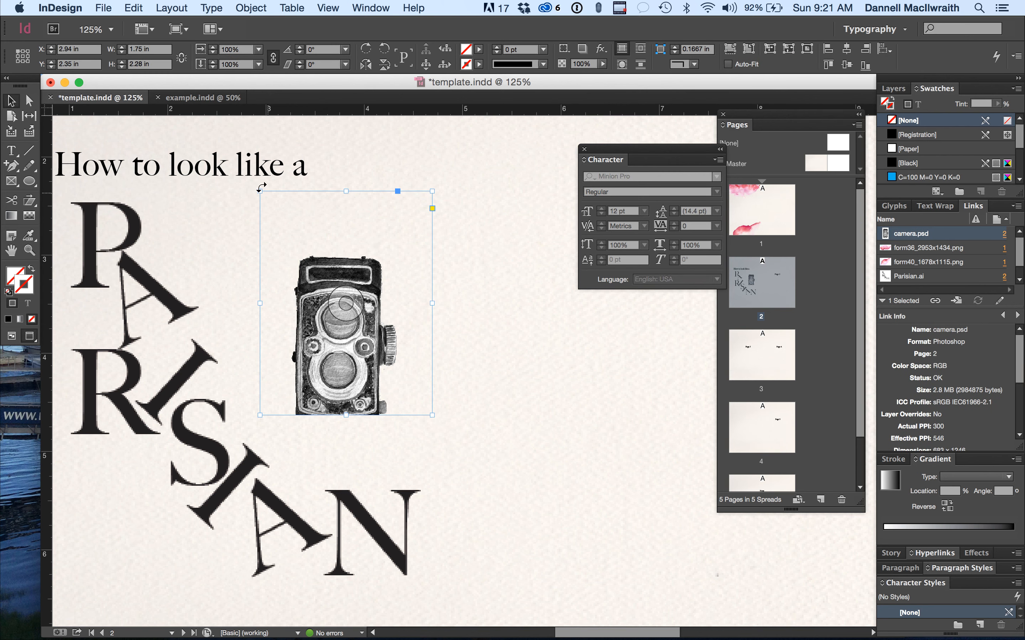
drag(345, 415, 345, 440)
mouse_move(346, 318)
mouse_down()
mouse_move(351, 287)
mouse_move(349, 297)
mouse_up()
click(491, 311)
click(351, 292)
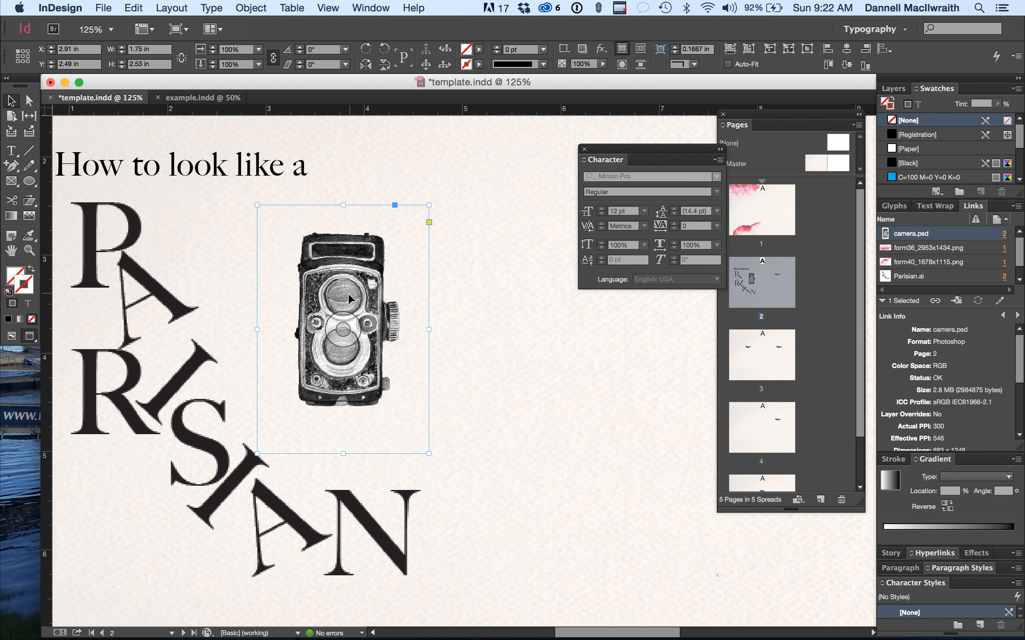
Select the camera image within its frame, enlarge it slightly without cropping the camera, and deselect it
click(343, 328)
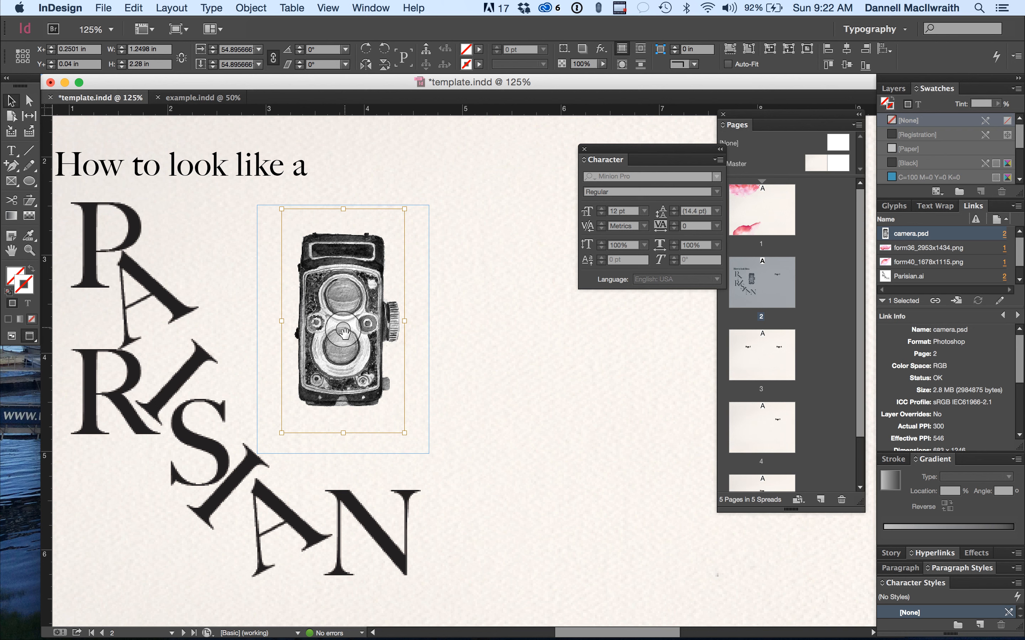
drag(343, 336, 343, 344)
drag(405, 217, 413, 211)
drag(280, 442, 256, 458)
click(508, 379)
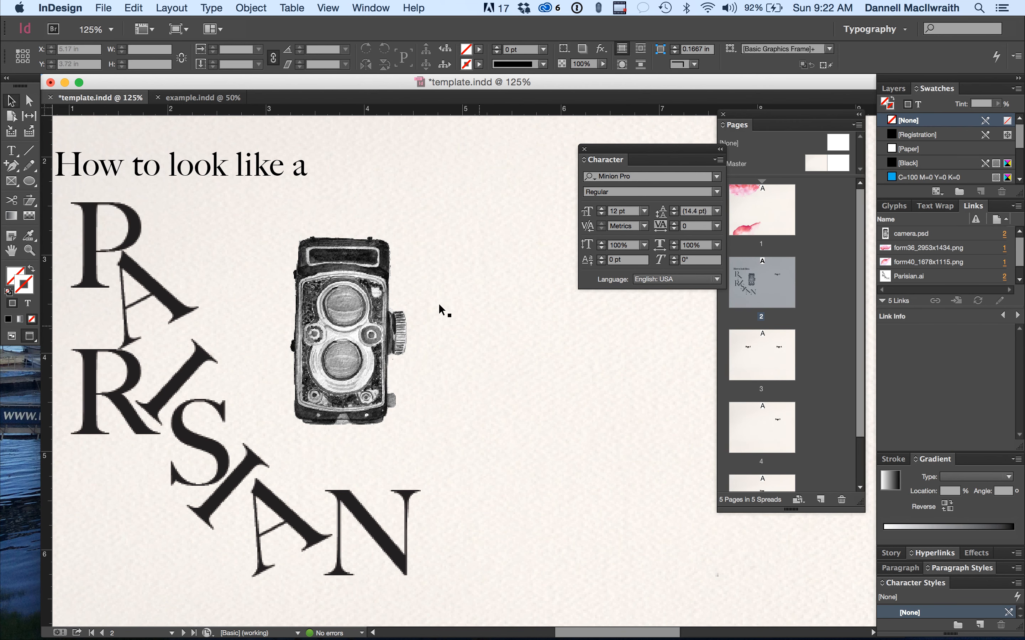
key(super+minus)
key(super+minus)
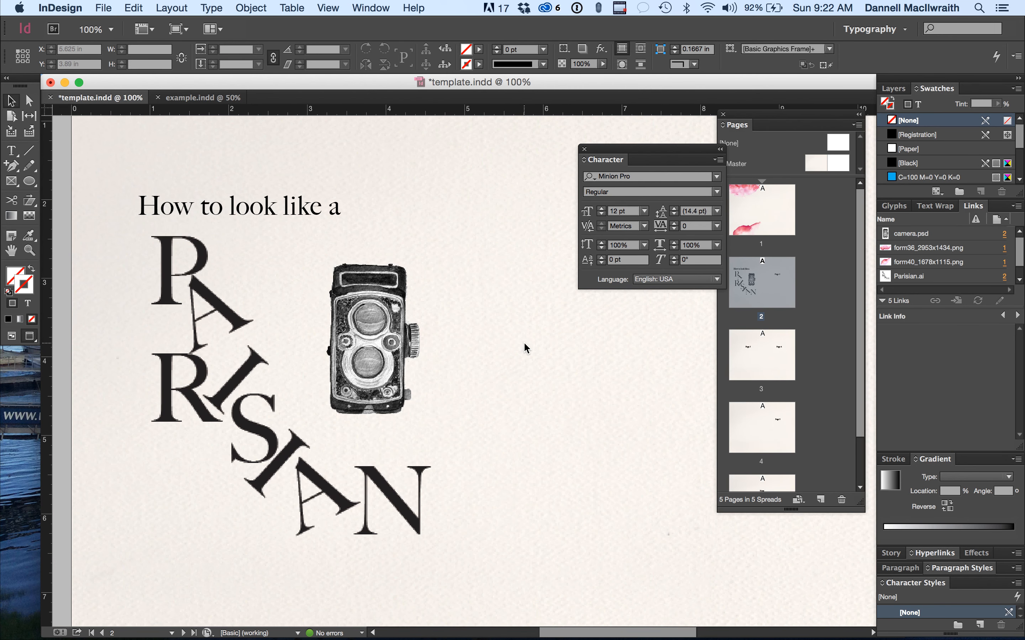
scroll(442, 405, down, 4)
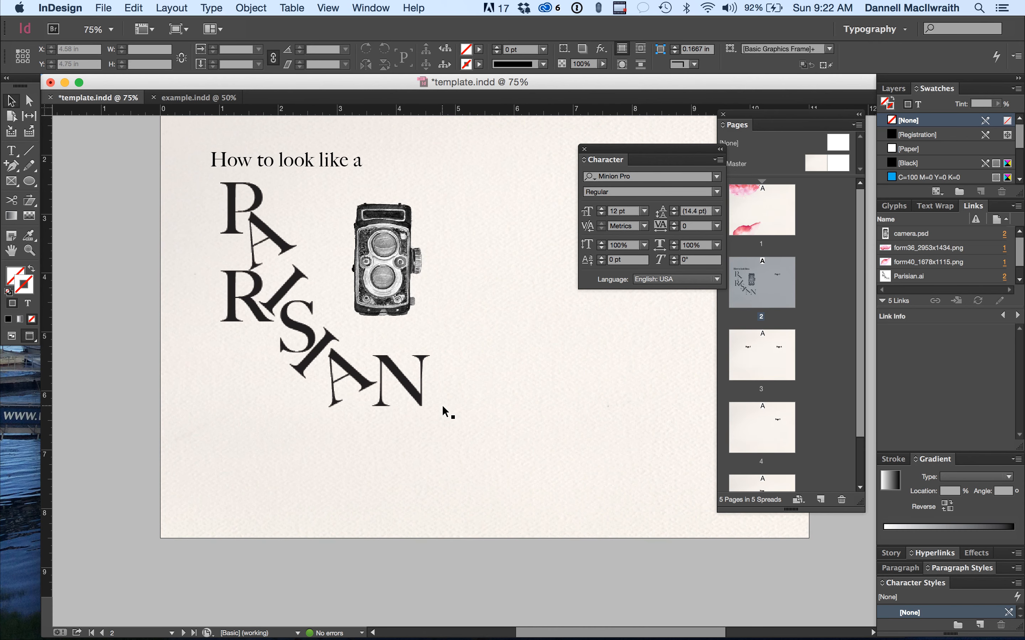
scroll(442, 405, up, 5)
click(11, 181)
drag(125, 133, 140, 174)
key(super+z)
Copy the lower watercolor, form40_1678x1115.png, from page 1 and paste it on page 2
scroll(250, 253, up, 7)
scroll(251, 252, up, 5)
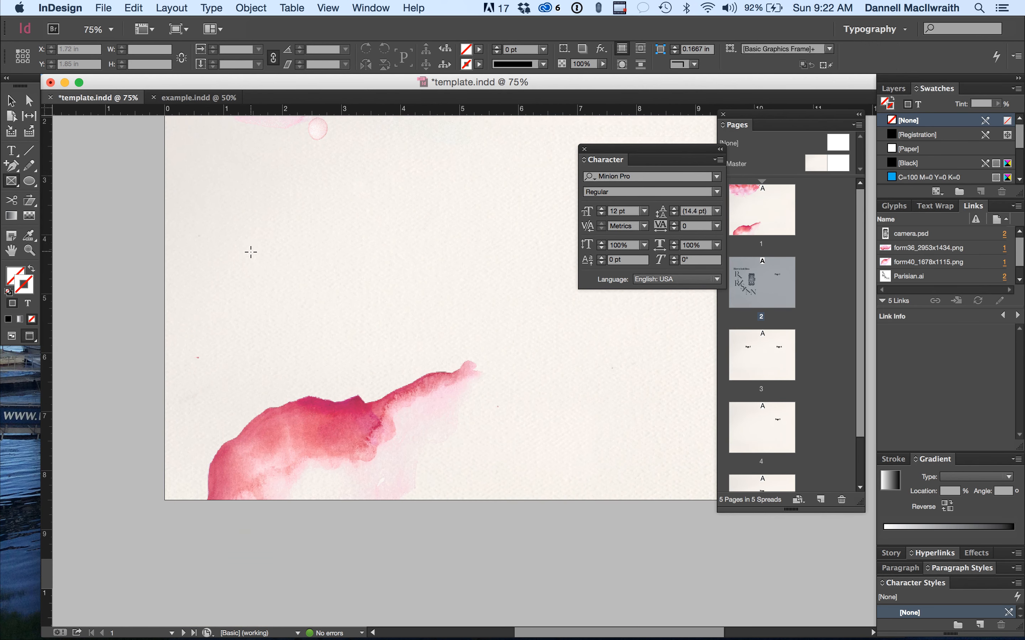
key(v)
click(322, 510)
scroll(327, 279, down, 10)
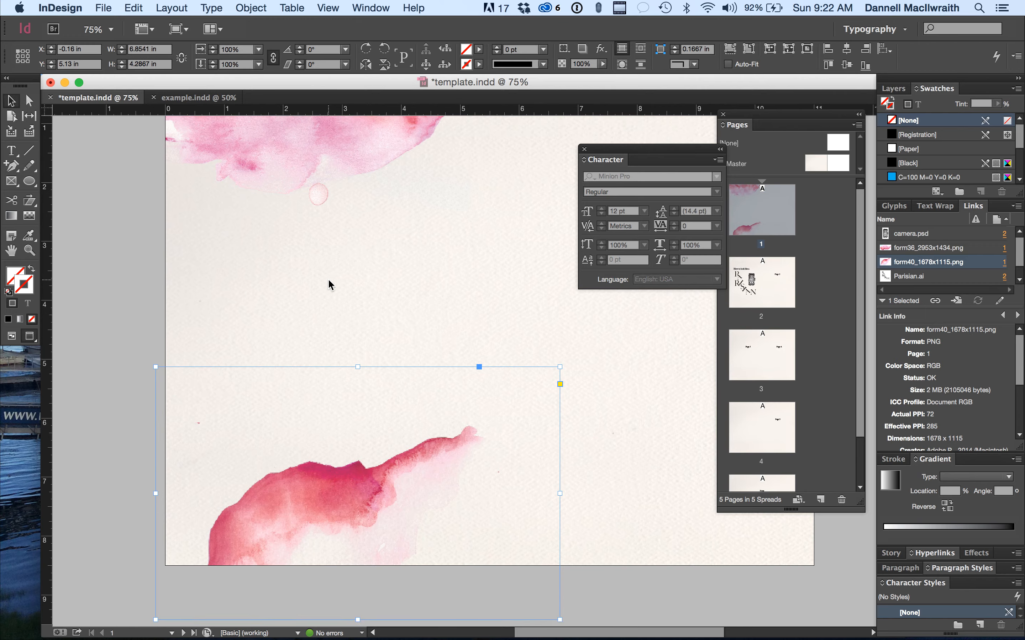
scroll(353, 376, up, 2)
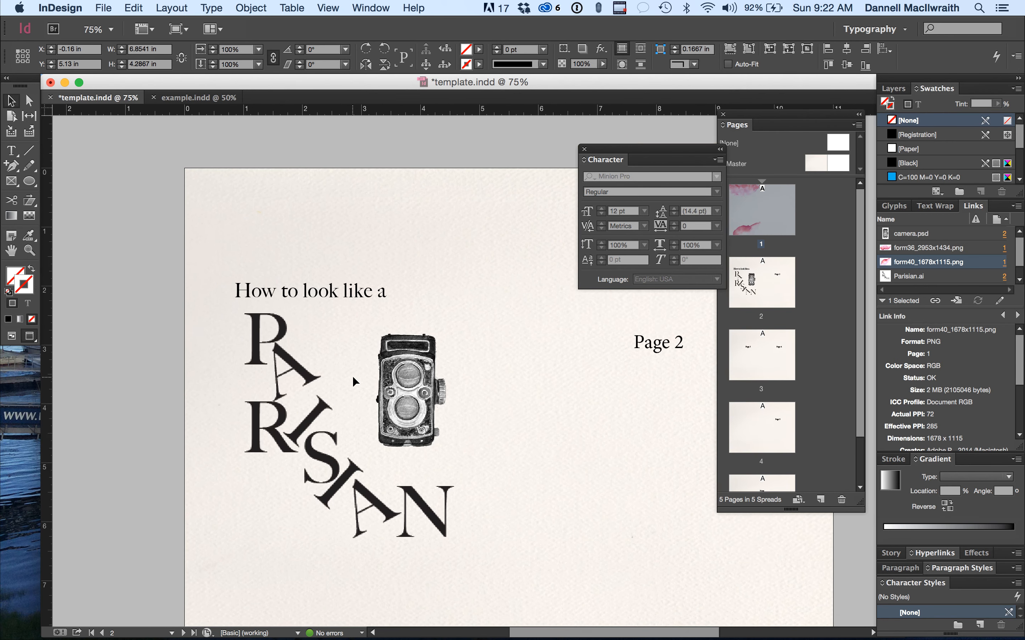
key(super+v)
Move the pasted watercolor to page 2's lower-left corner, rotate it to -46.5°, and extend its frame height to about 5.02 in
drag(493, 460, 346, 560)
drag(532, 338, 558, 535)
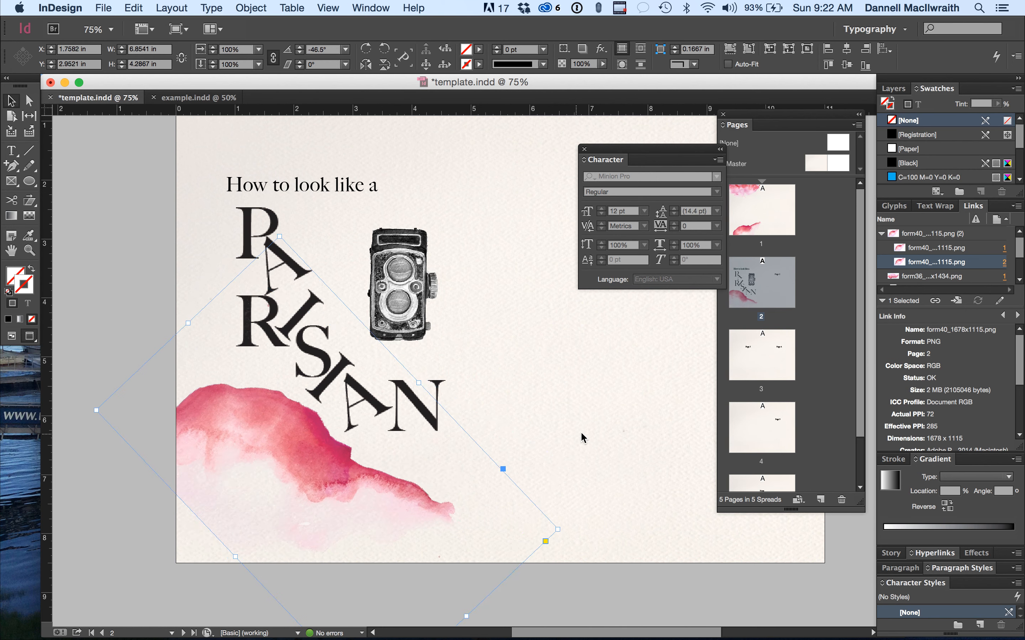
drag(235, 557, 202, 584)
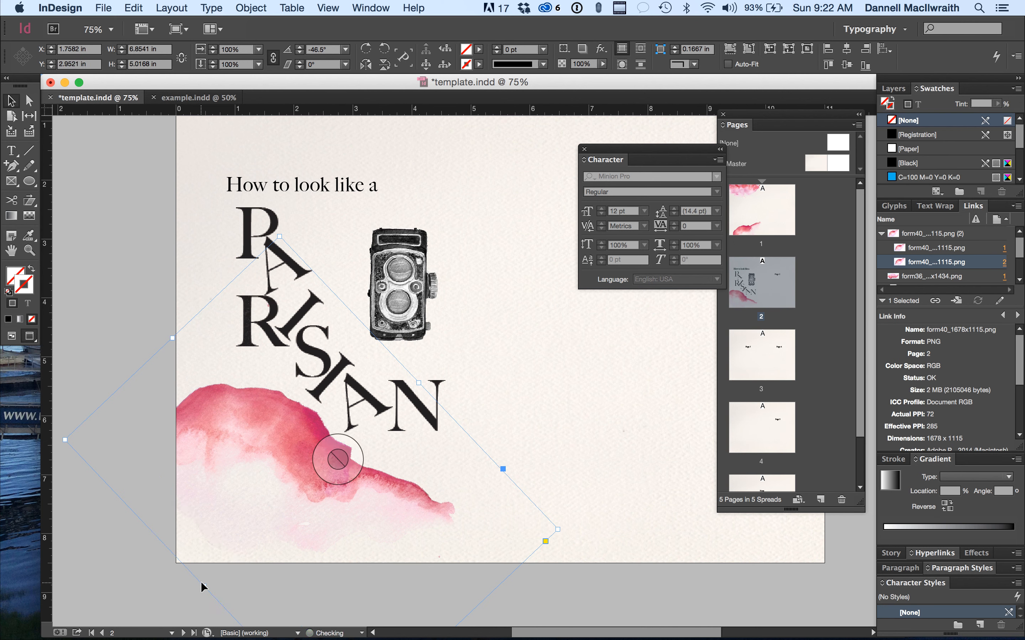
click(636, 435)
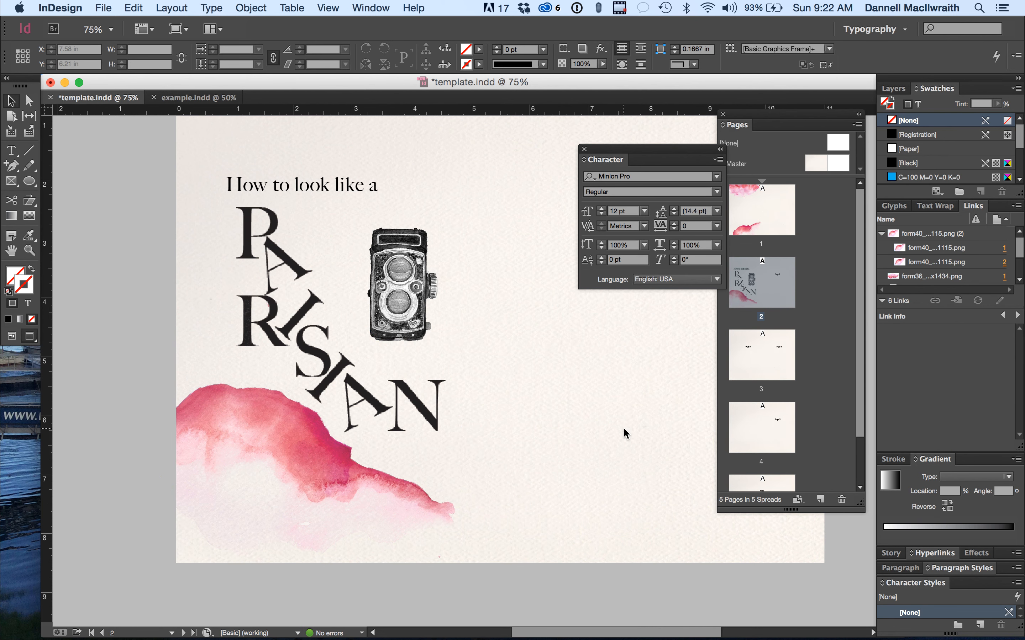
Move the "How to look like a" line and the PARISIAN lettering up together on page 2 to about X -0.06 in, Y 0.94 in
scroll(595, 423, up, 5)
click(346, 293)
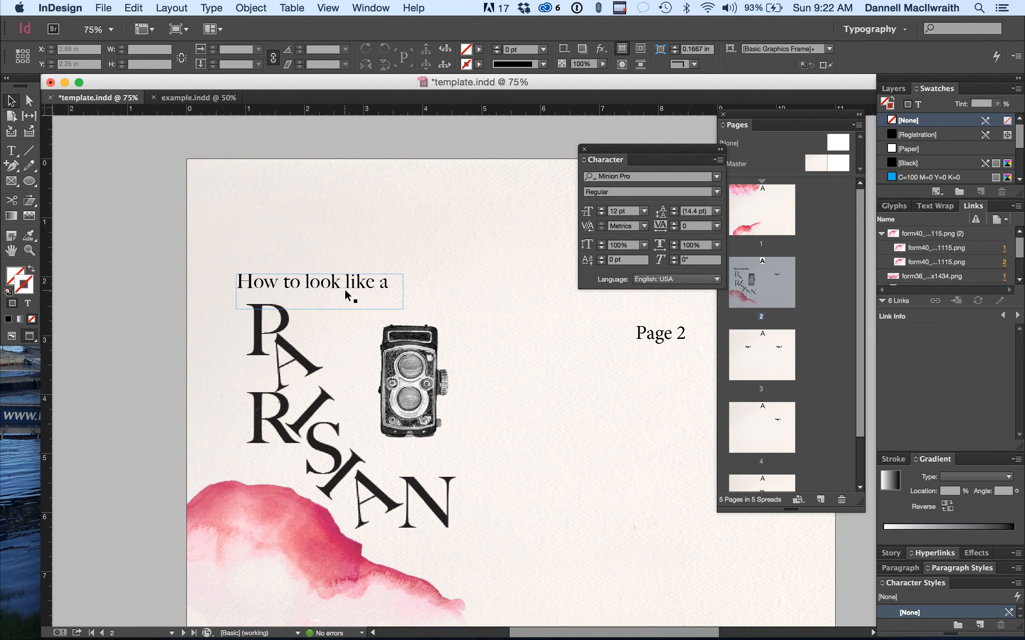
shift+click(372, 534)
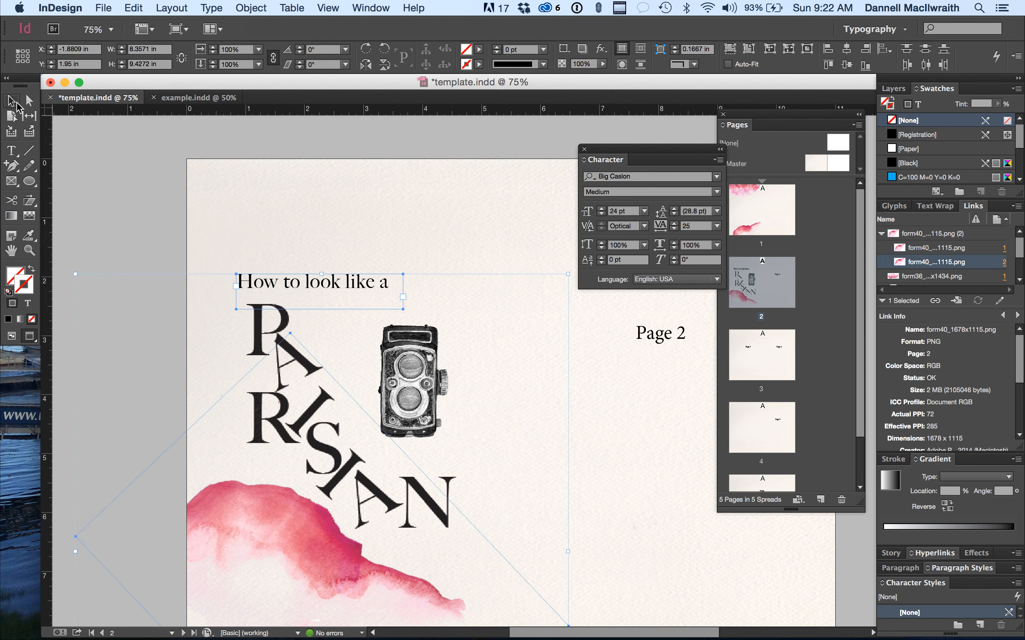
shift+click(374, 347)
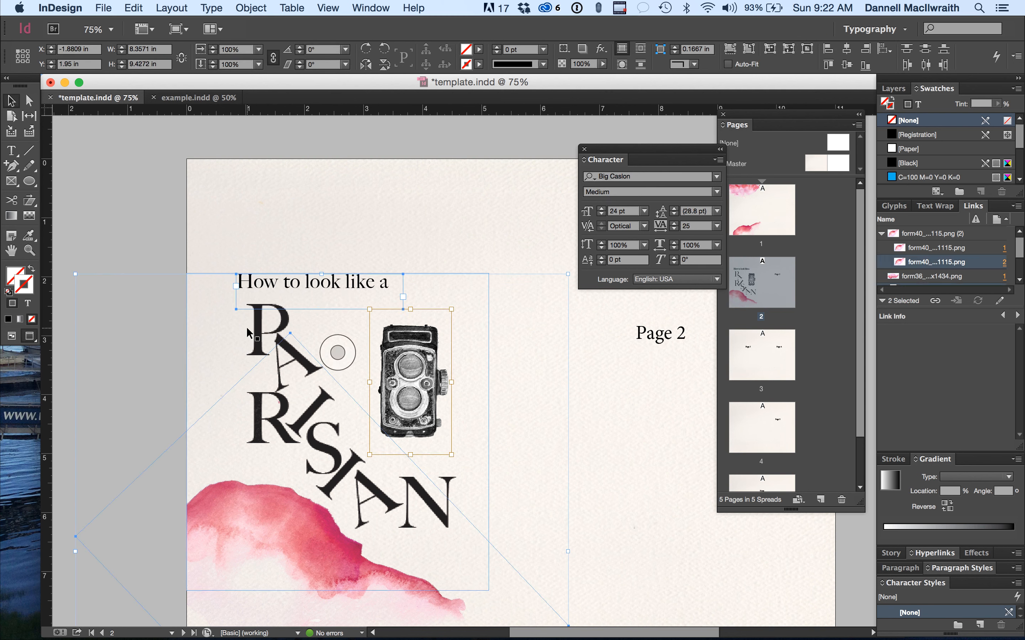
shift+click(270, 533)
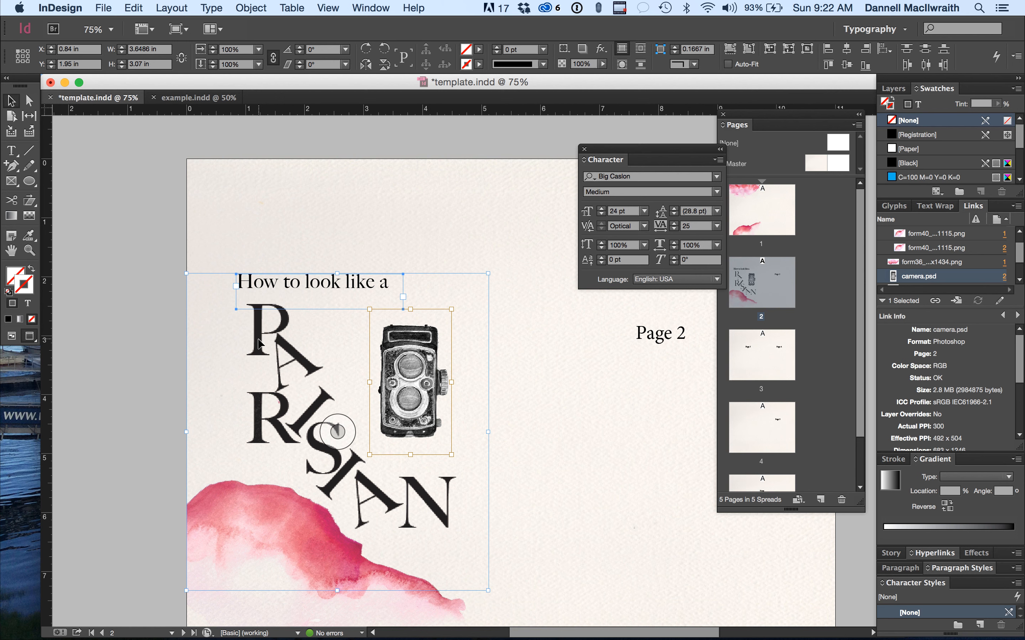
drag(256, 349, 252, 289)
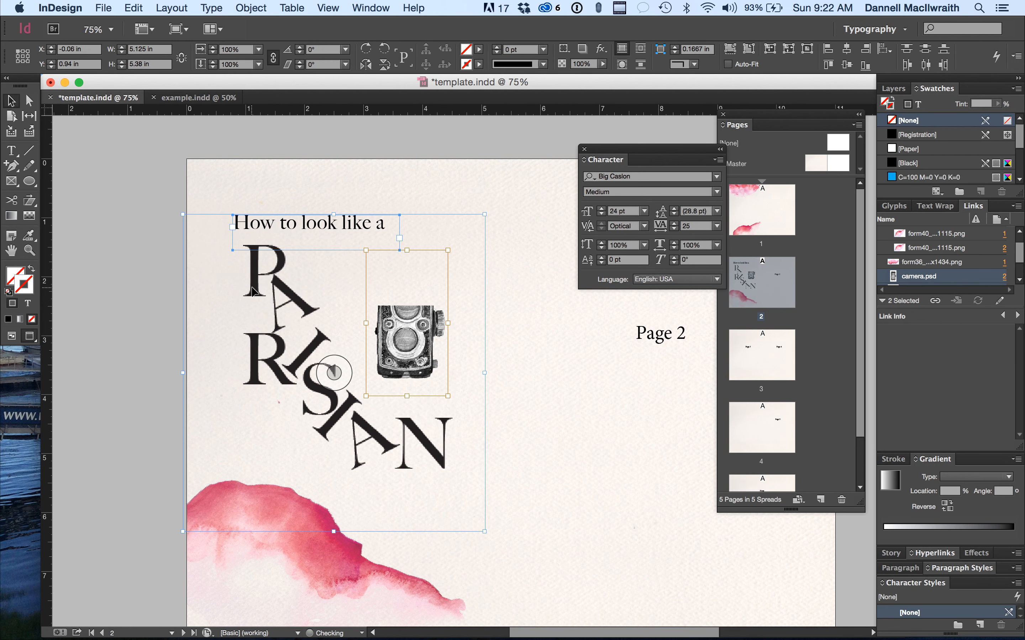
click(593, 380)
Move the camera frame beside the raised title to about X 2.82 in, Y 1.545 in, fit the image proportionally within it, and deselect it
click(383, 348)
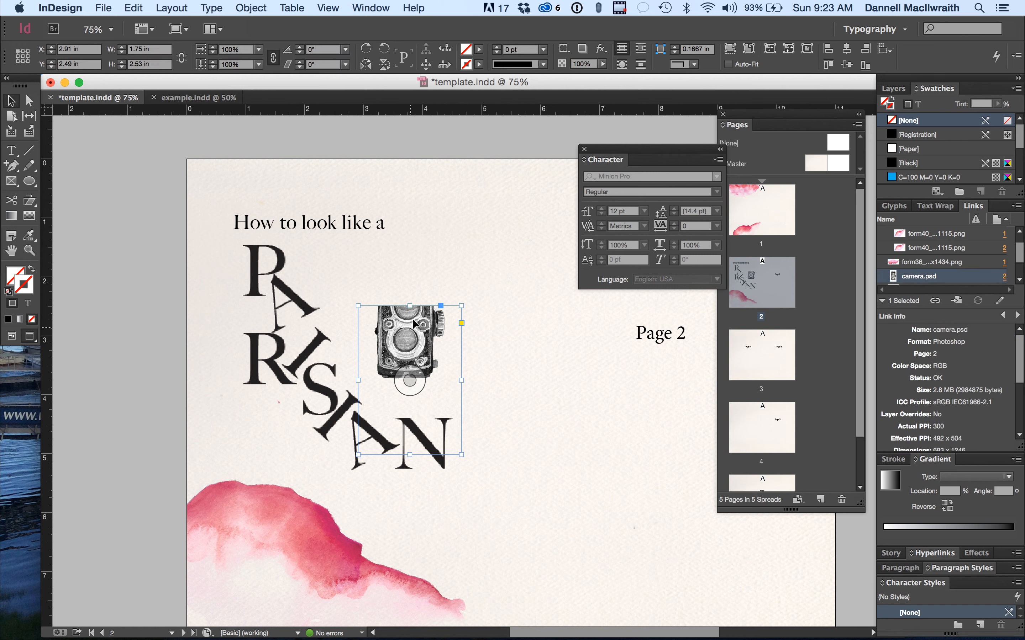
drag(417, 329, 404, 304)
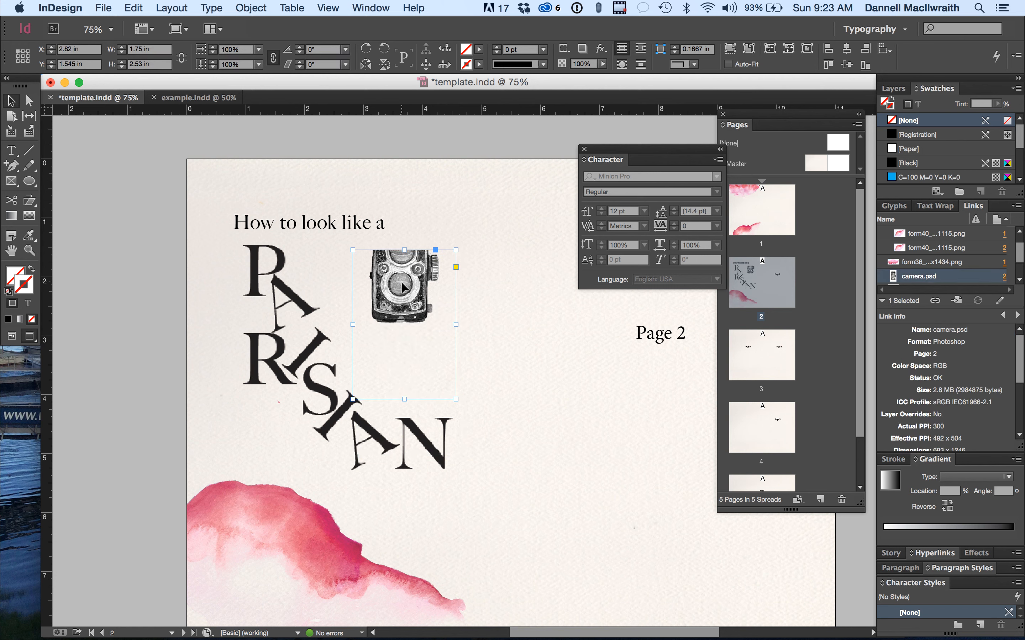
click(748, 49)
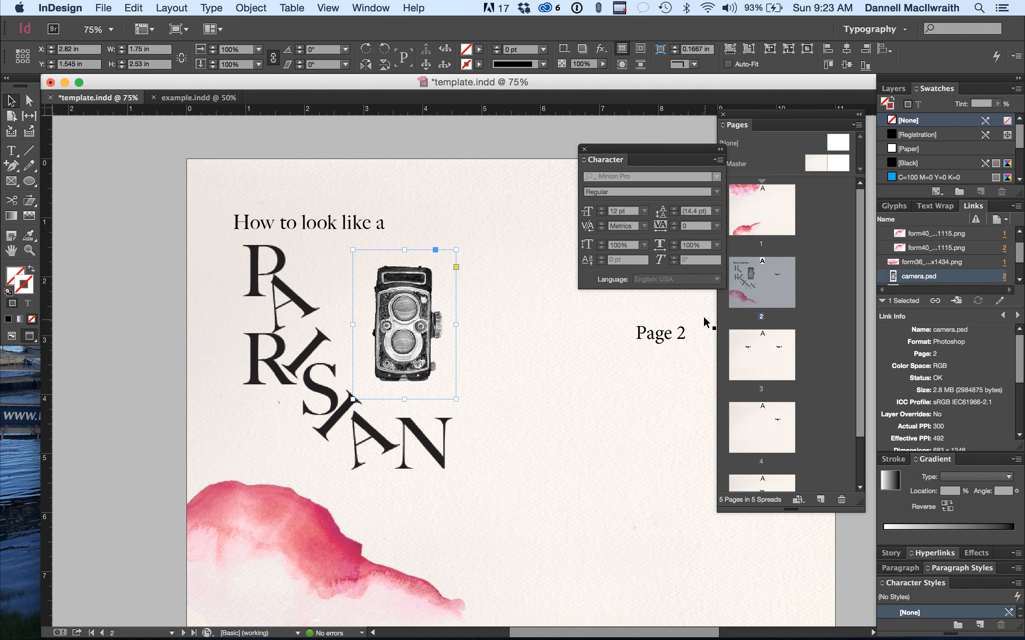
click(603, 411)
scroll(512, 493, down, 5)
scroll(512, 493, right, 6)
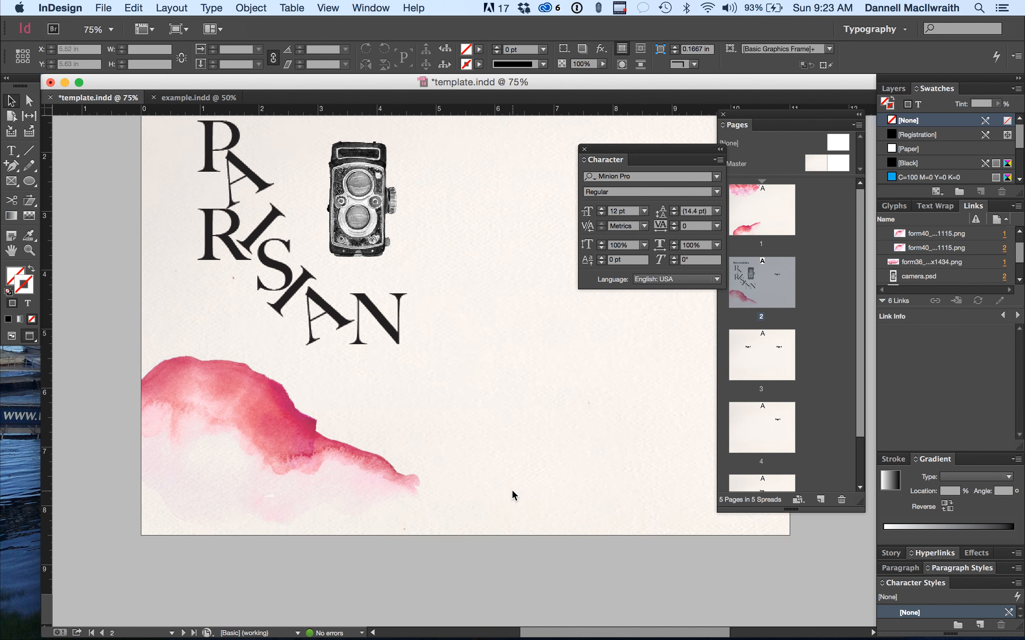
scroll(511, 494, up, 5)
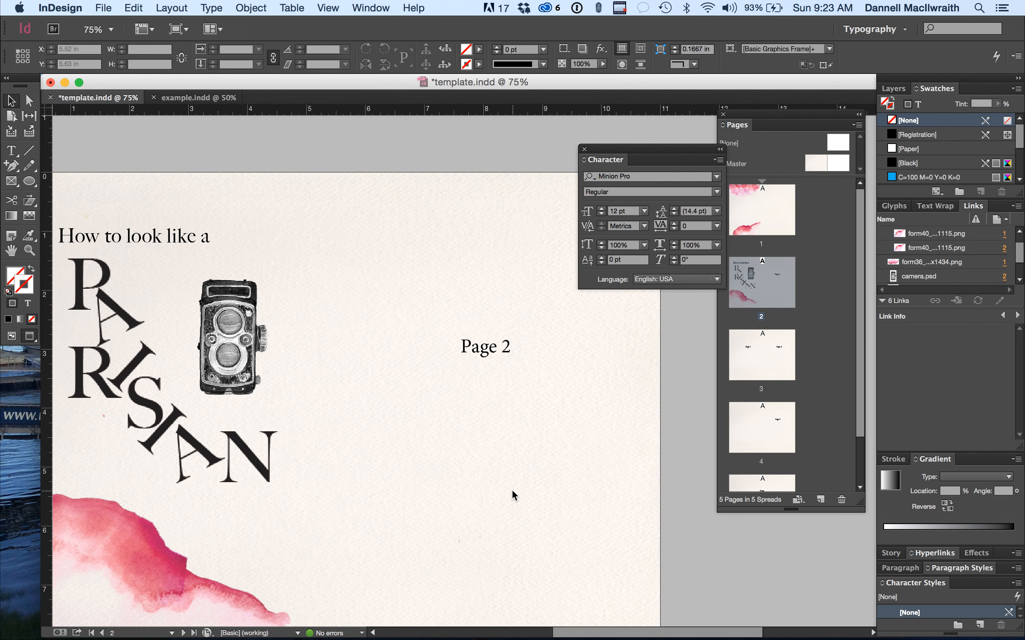